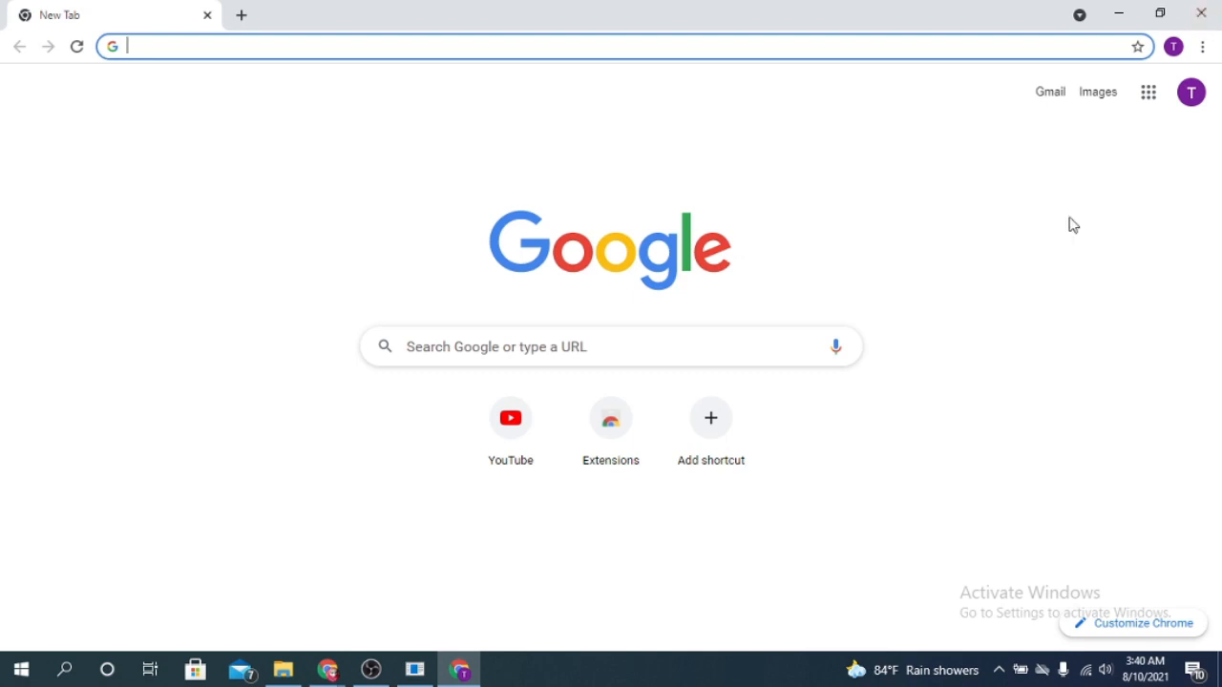
Open Google Forms from the list of Google apps
click(1155, 97)
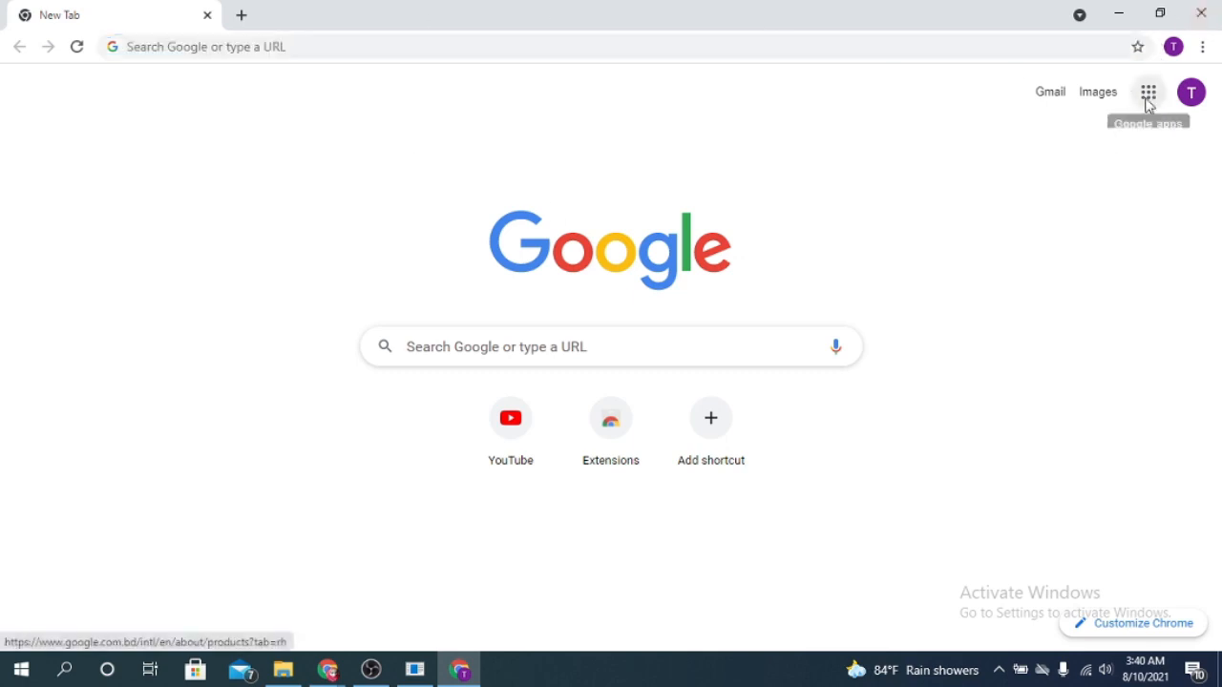
click(1154, 102)
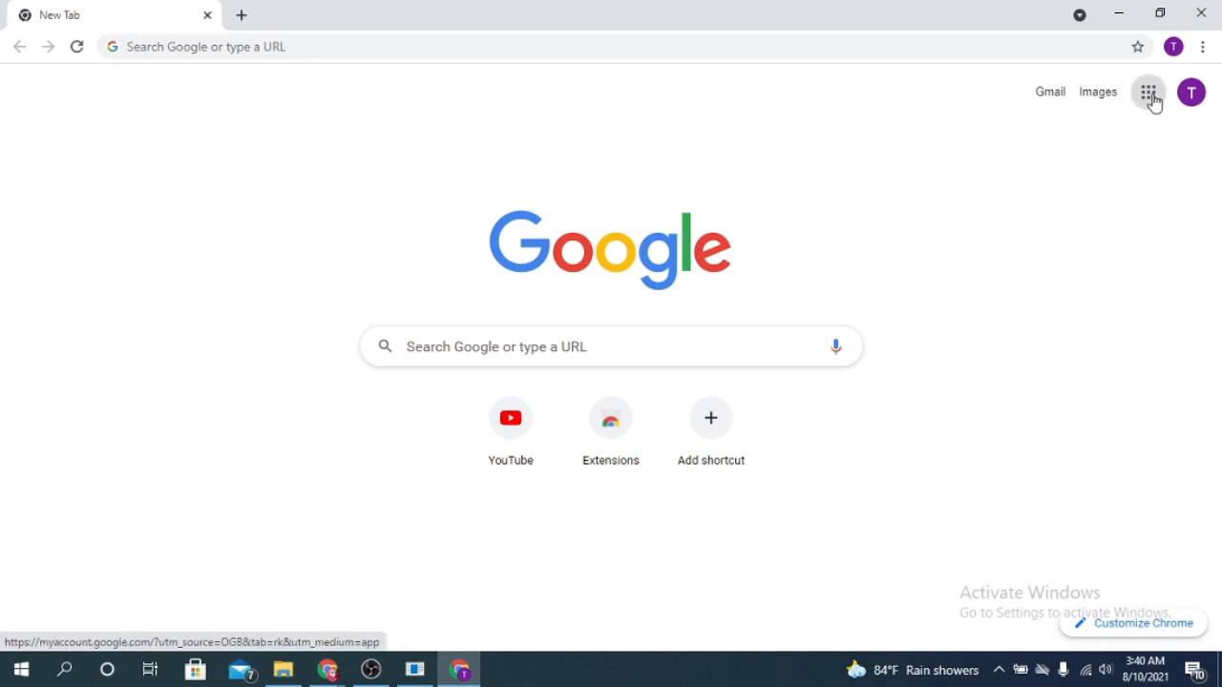
scroll(1102, 332, down, 6)
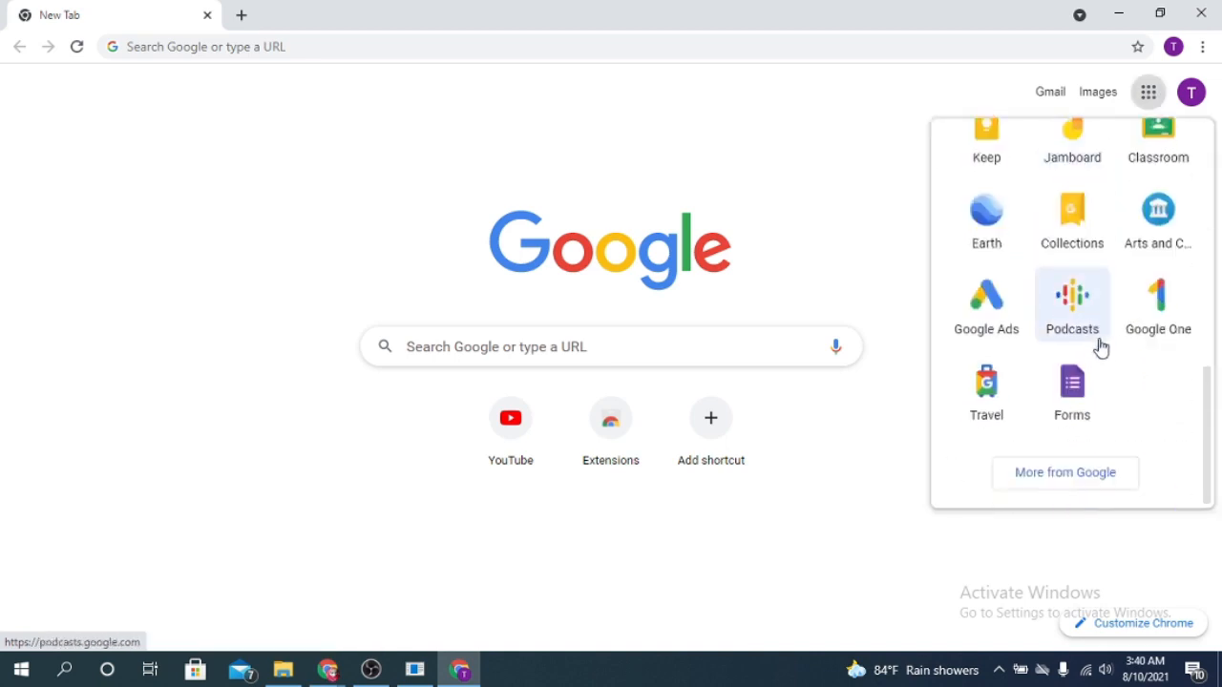
click(1080, 395)
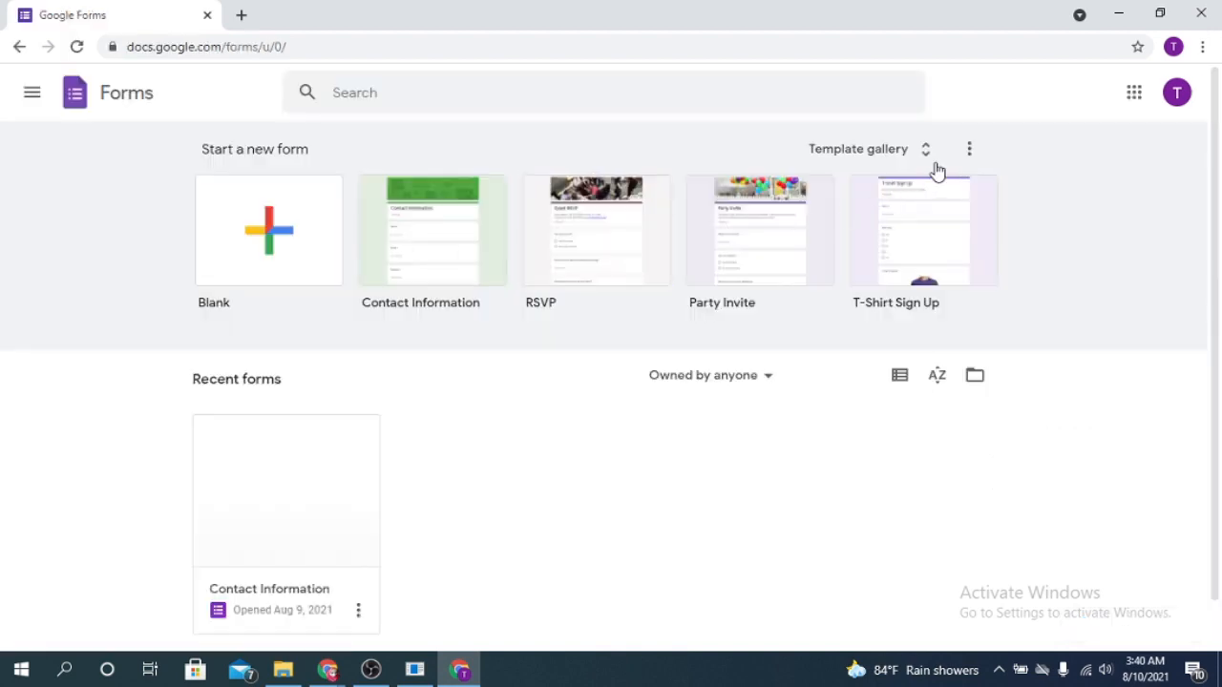
Browse the full template gallery and start a new blank form
click(922, 153)
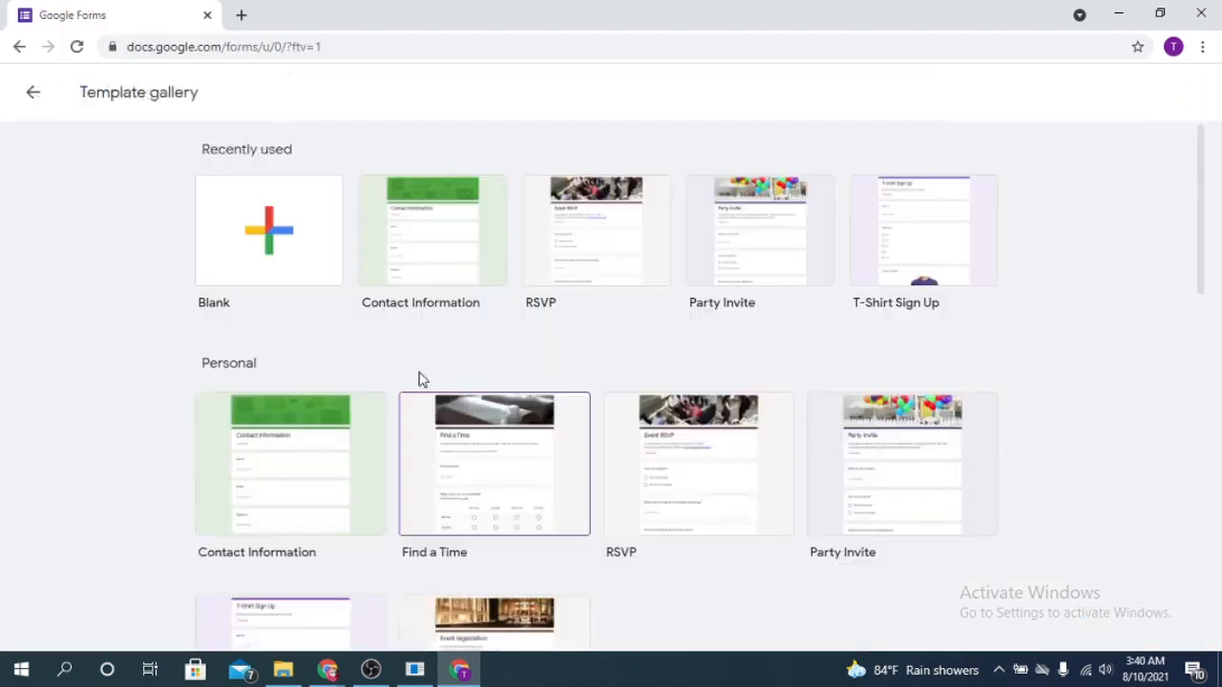
scroll(853, 427, down, 1)
scroll(853, 427, down, 2)
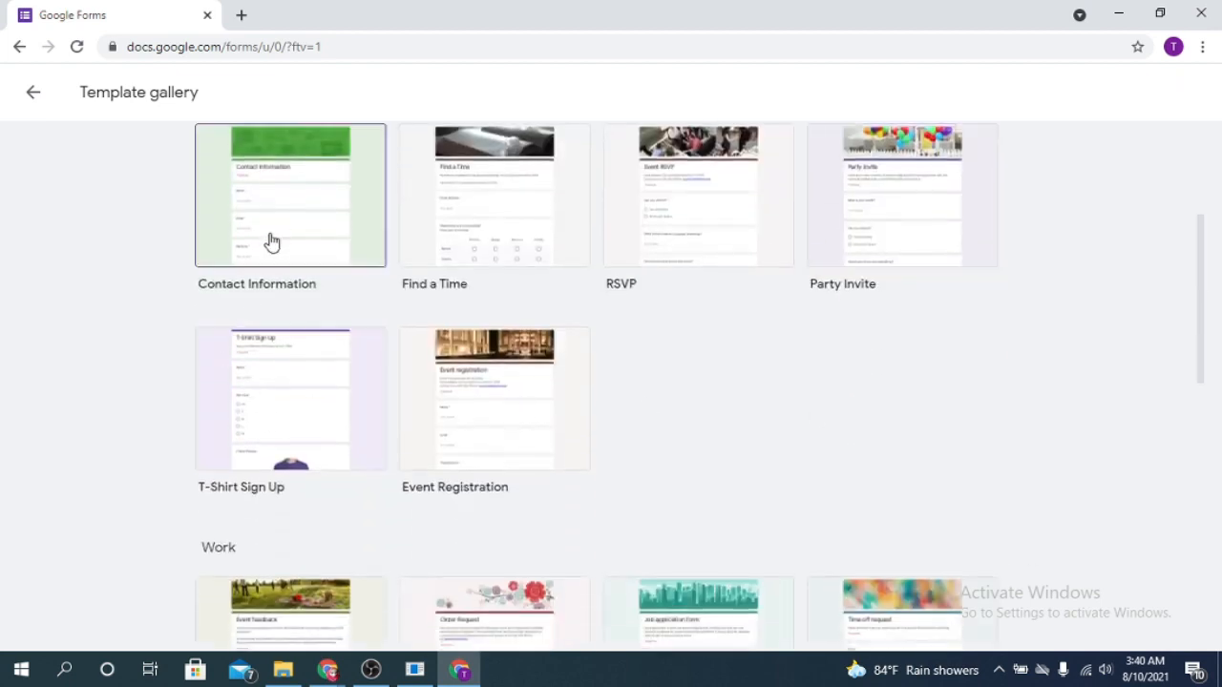
scroll(792, 379, up, 3)
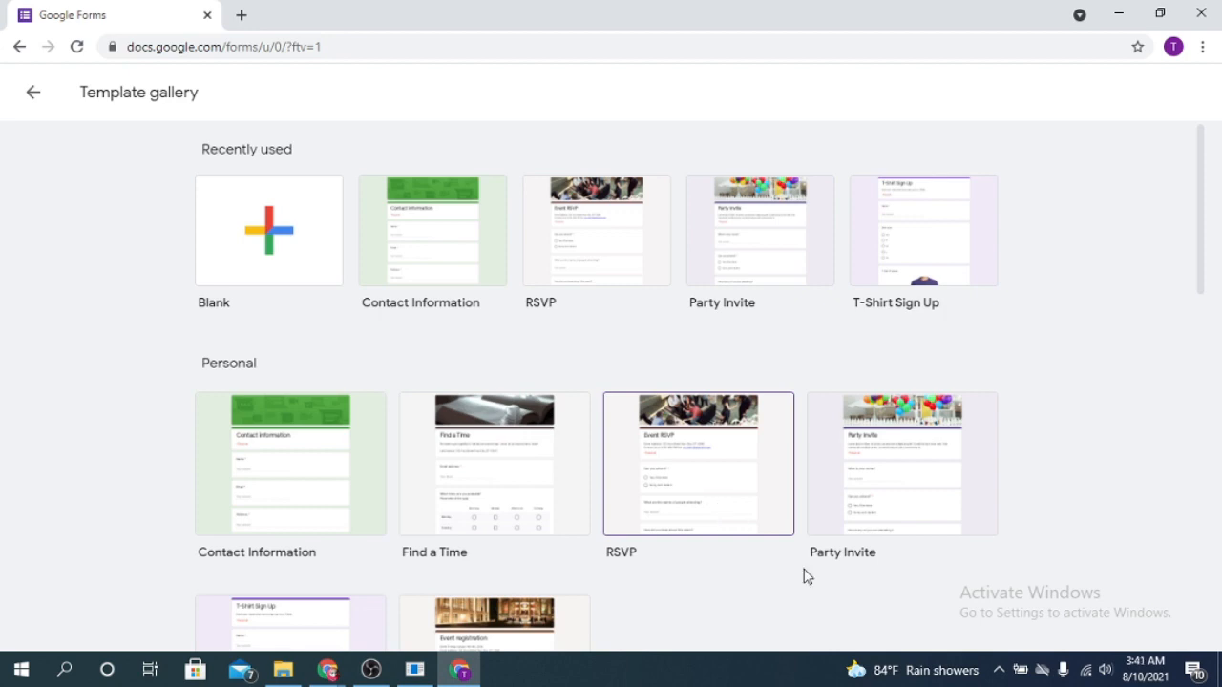
click(241, 247)
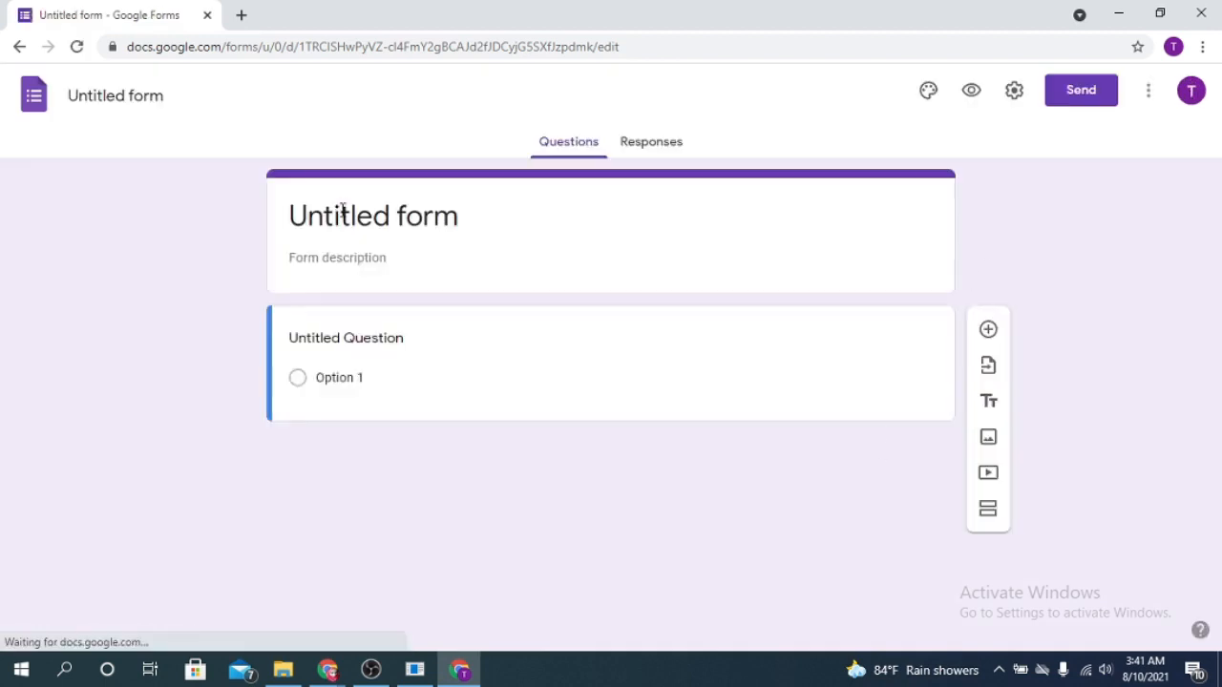
Title the form "First Form" and enter the description "This form is a demo"
click(313, 210)
triple_click(333, 217)
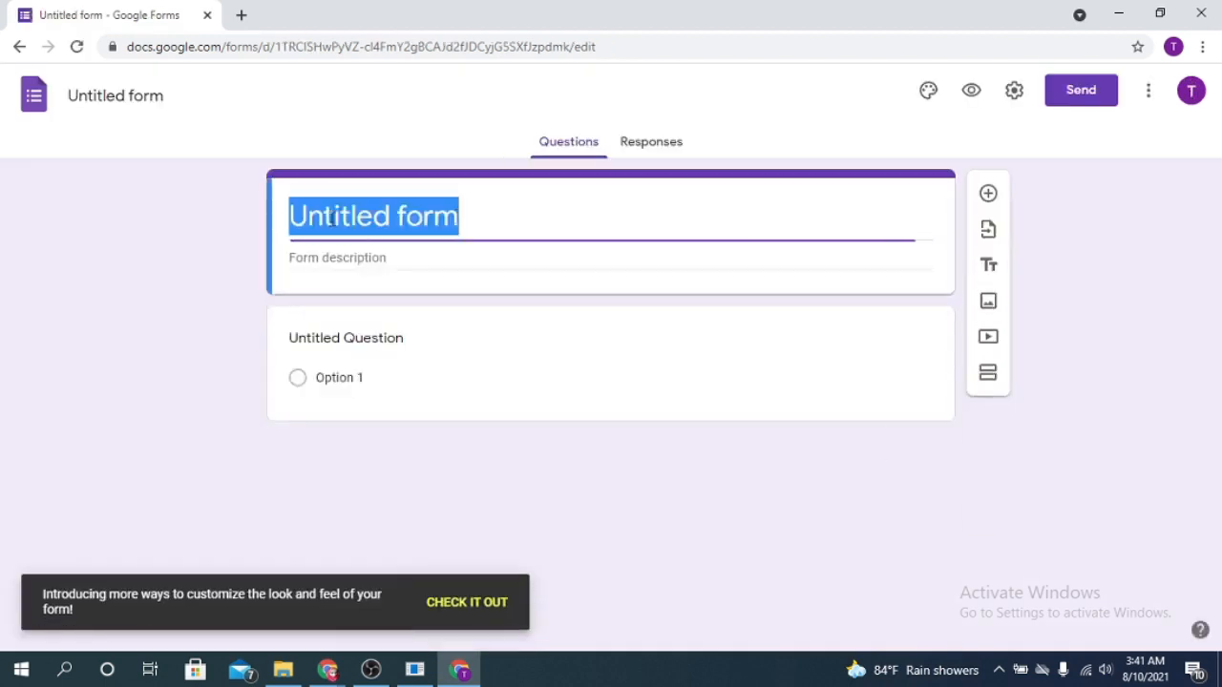
text(First form)
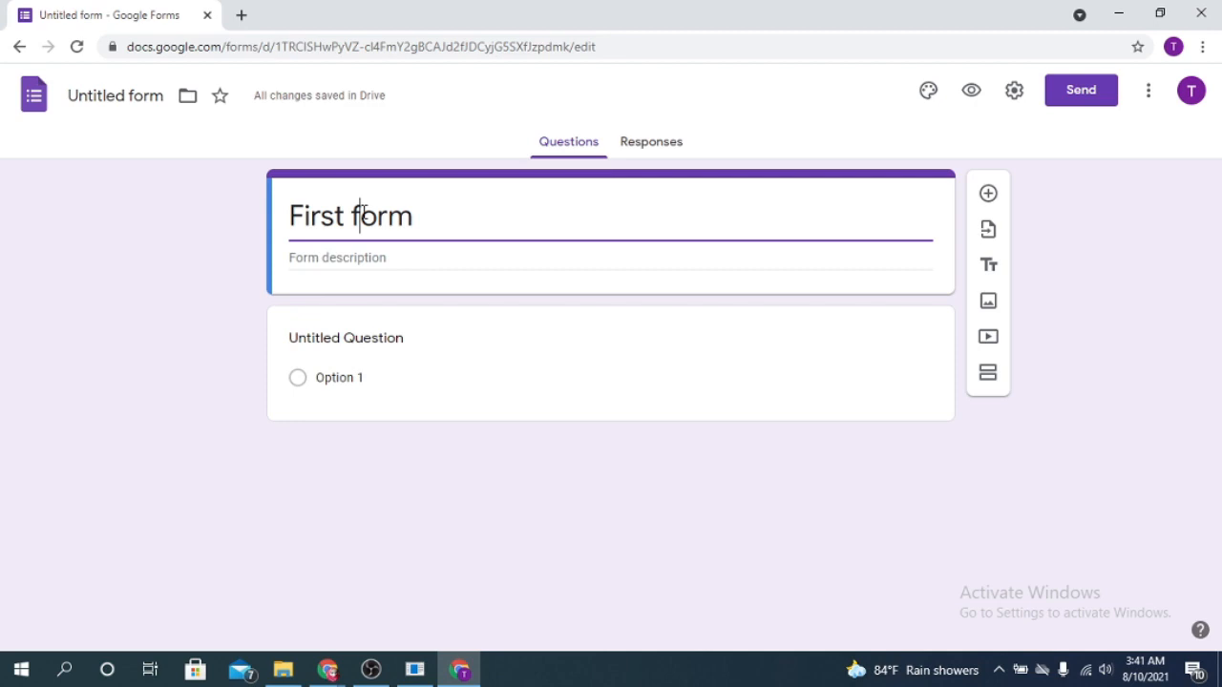
click(363, 212)
key(BackSpace)
text(F)
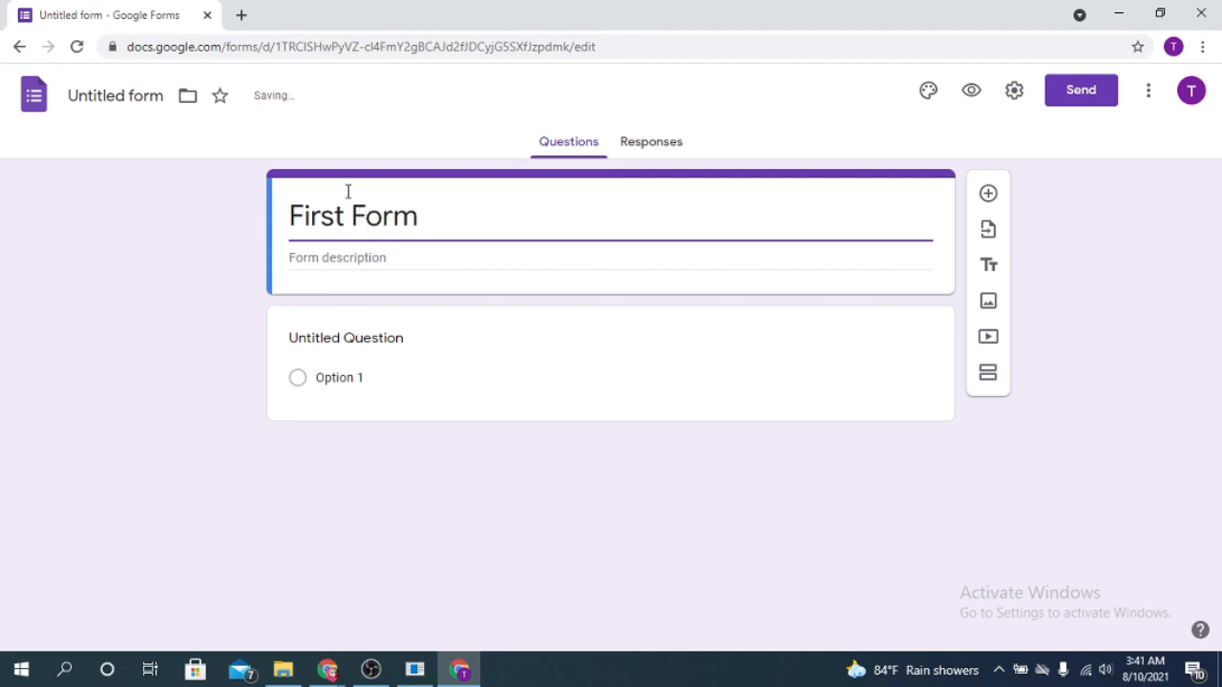
click(339, 259)
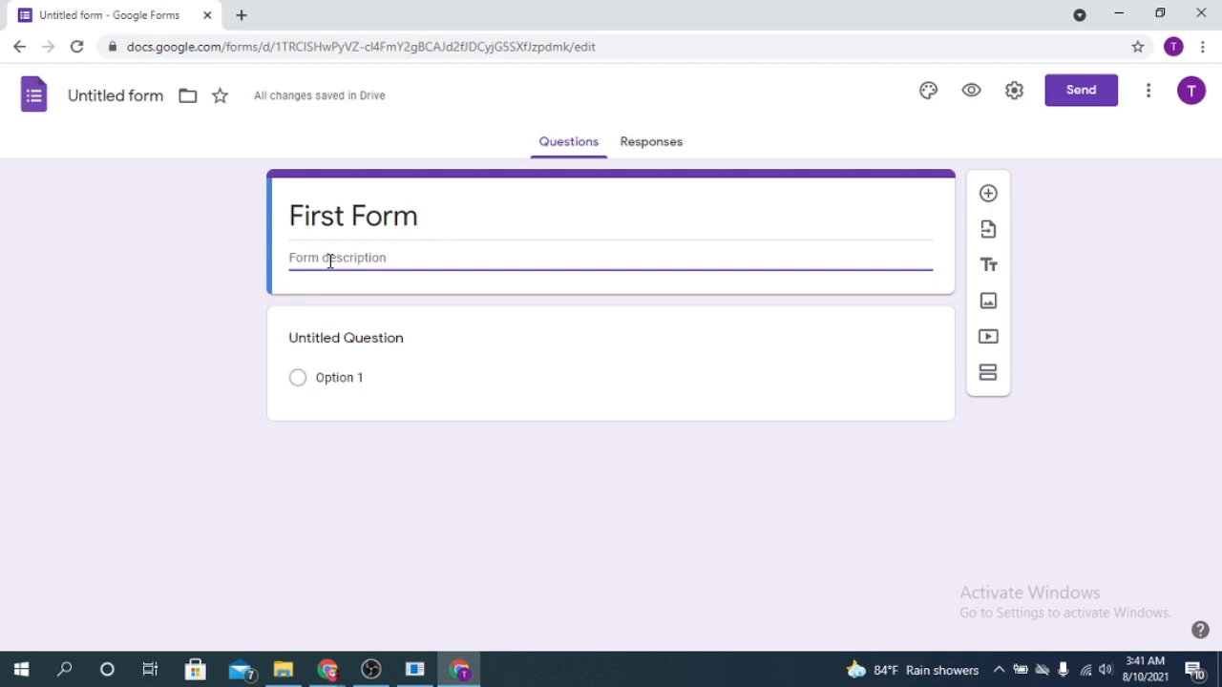
text(This form is a demo)
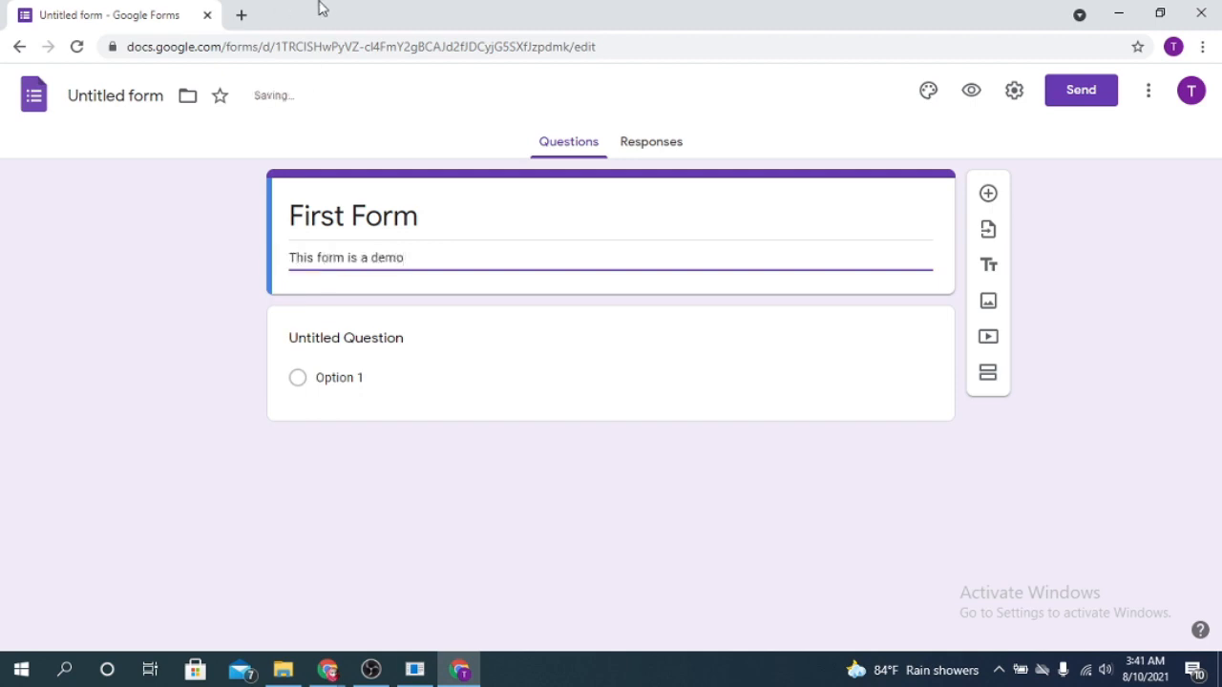
Replace the first question's placeholder title with "Name"
click(389, 336)
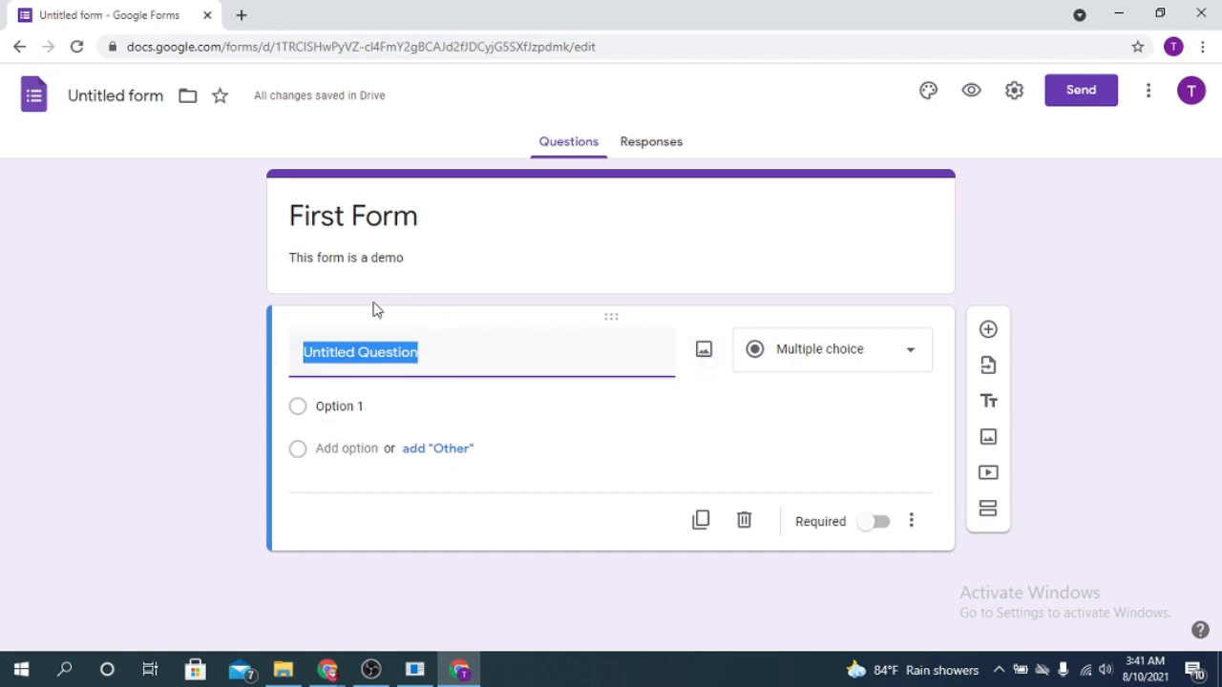
click(438, 363)
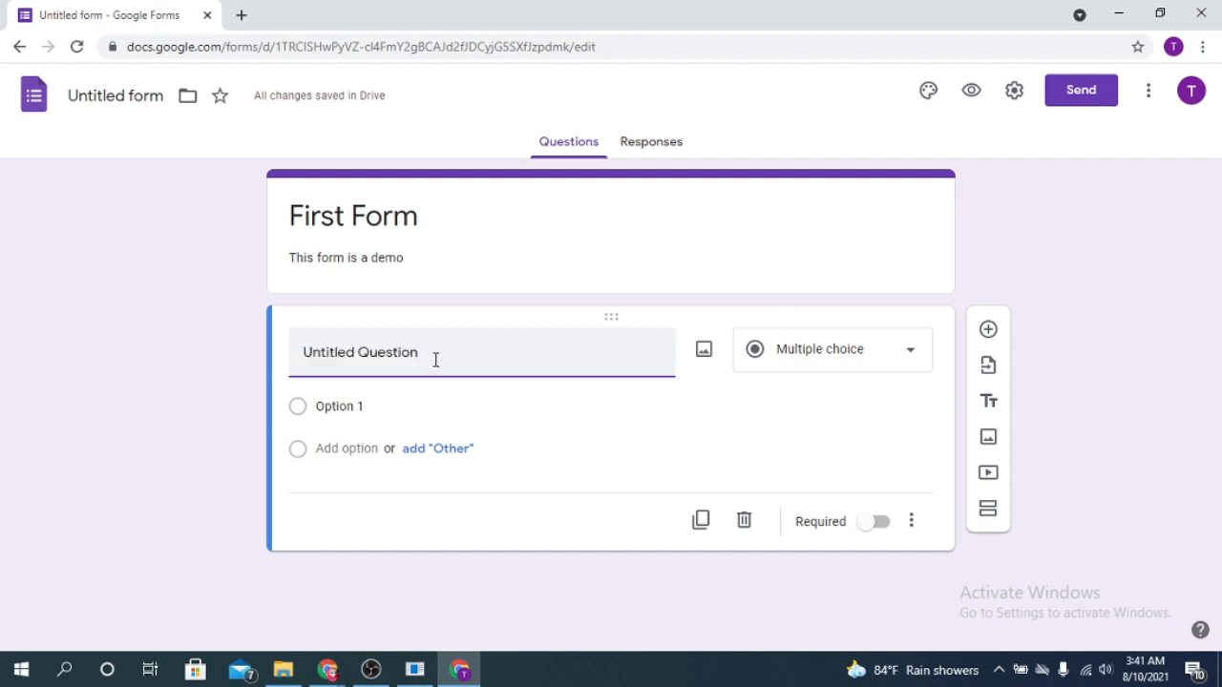
triple_click(435, 360)
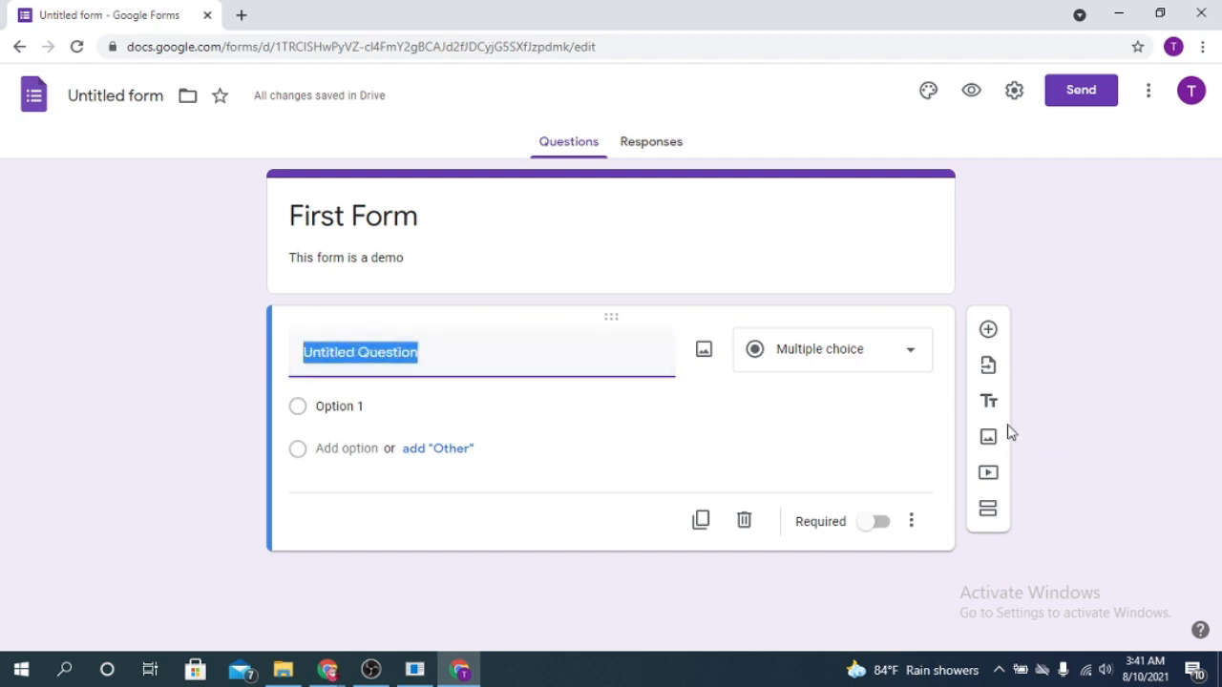
text(Name)
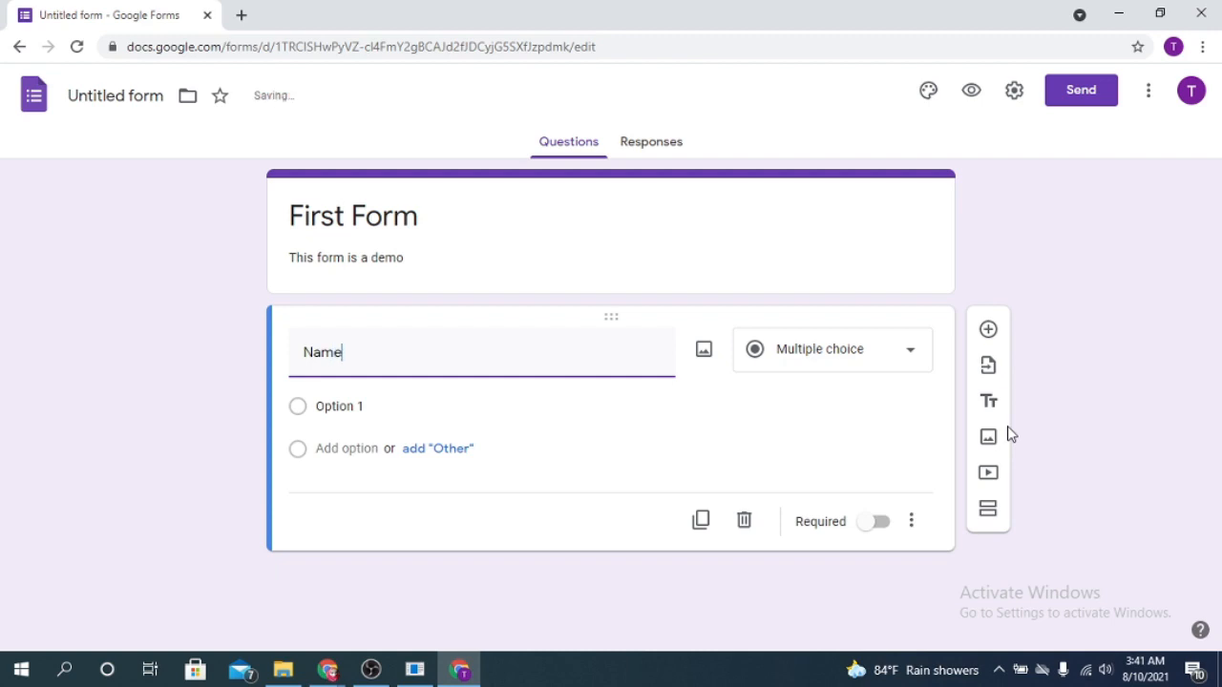
click(887, 361)
double_click(382, 347)
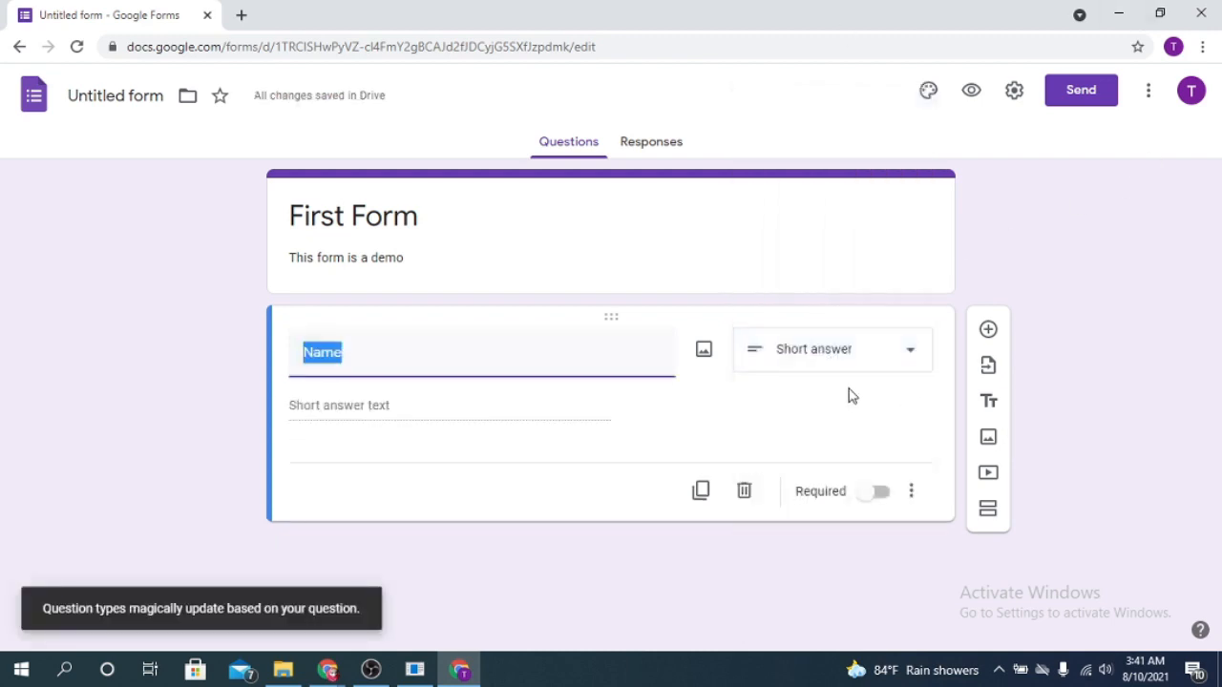
Review the available question types, keep Short answer for the Name question, and make it required
click(894, 365)
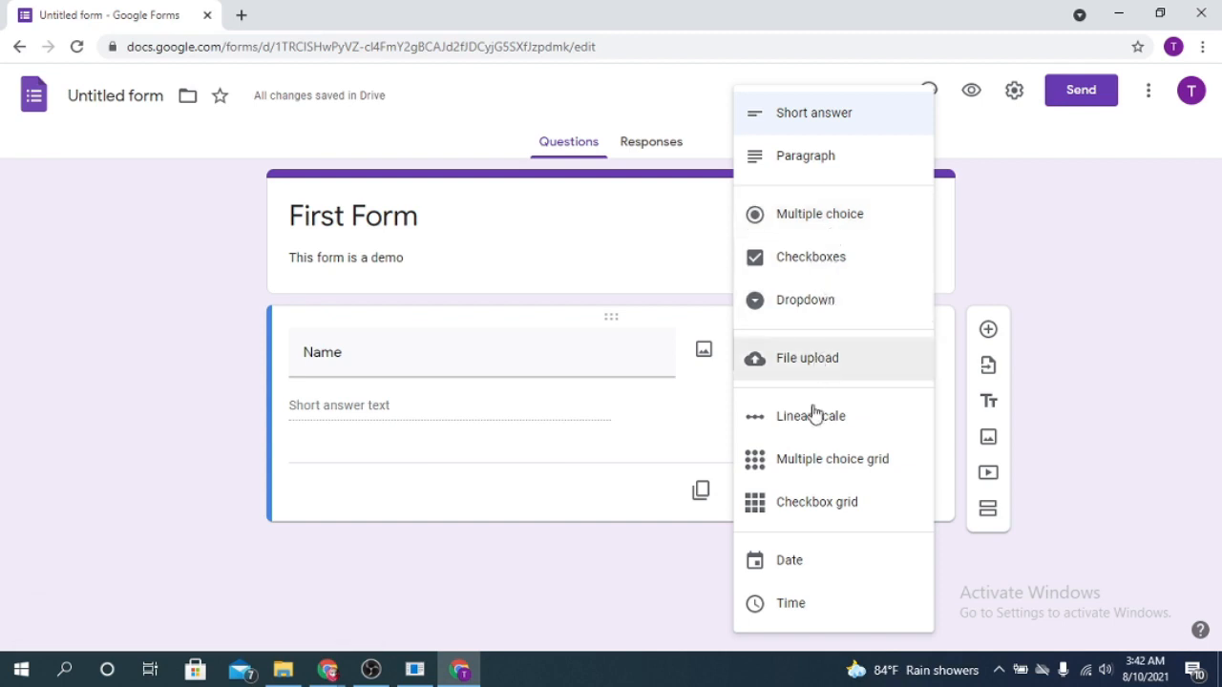
click(291, 463)
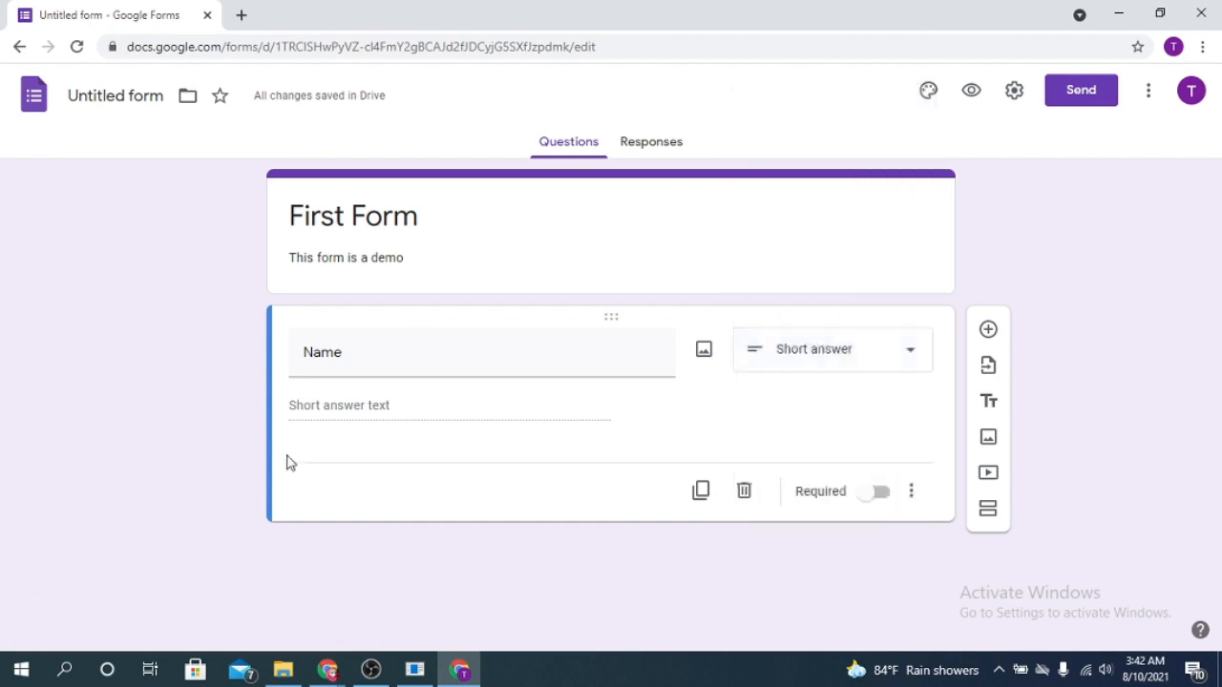
double_click(363, 355)
click(365, 405)
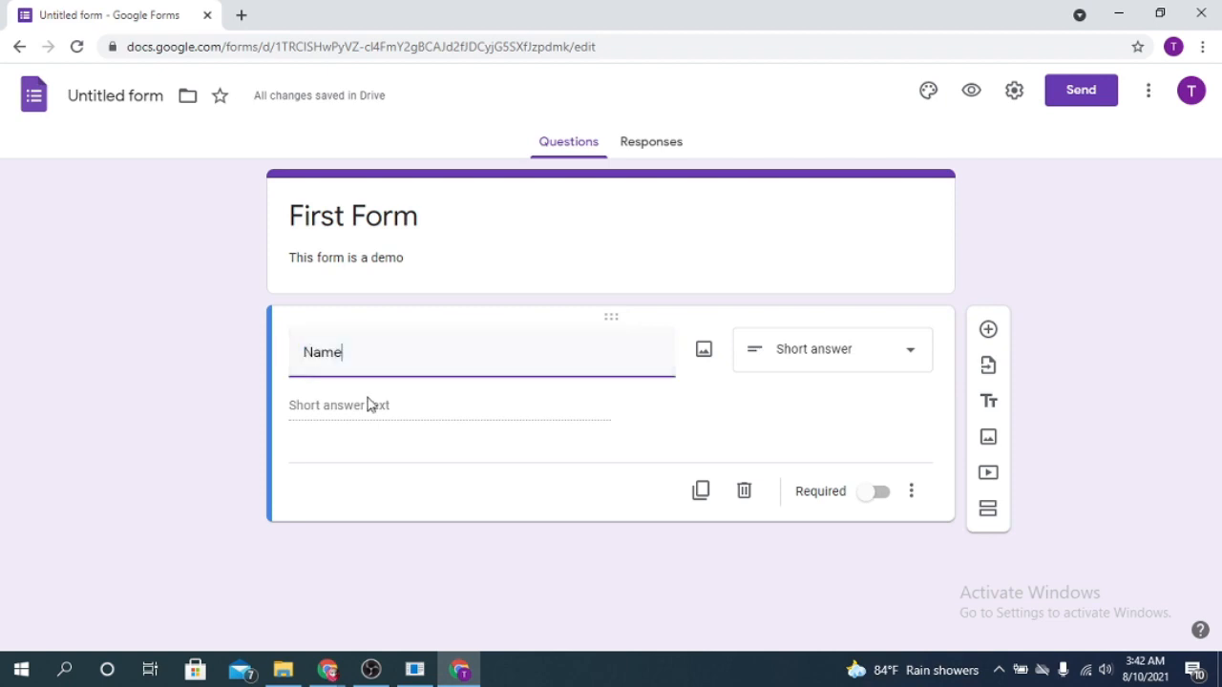
click(904, 368)
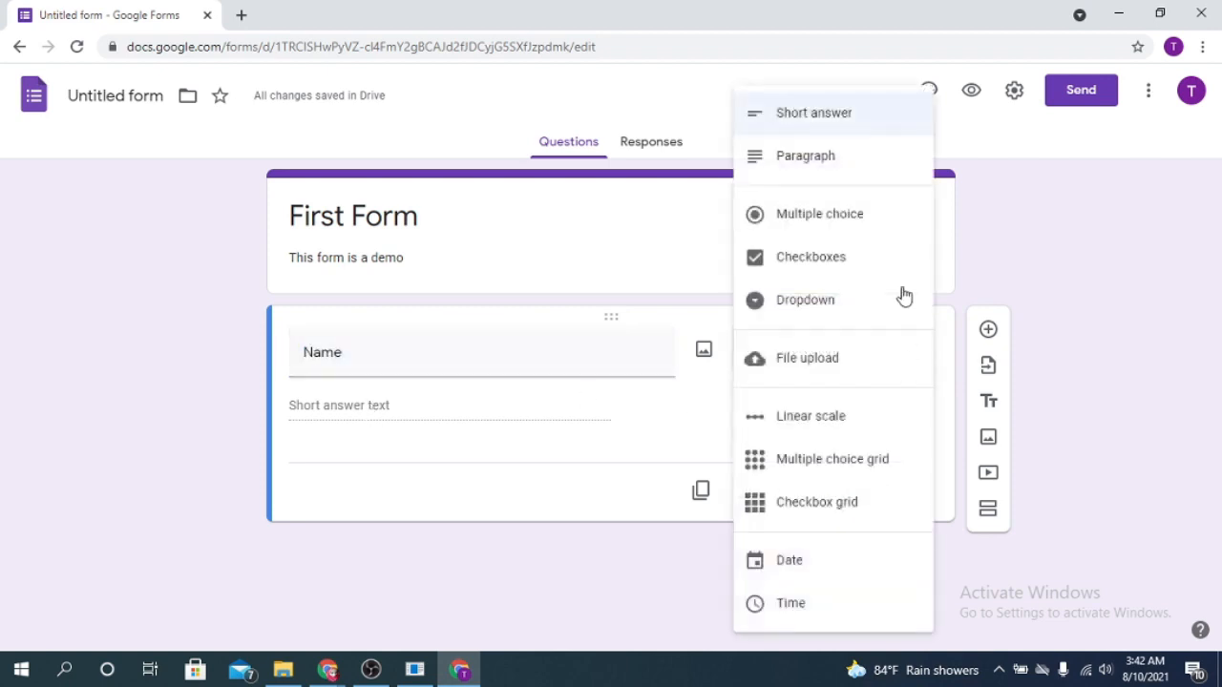
click(464, 547)
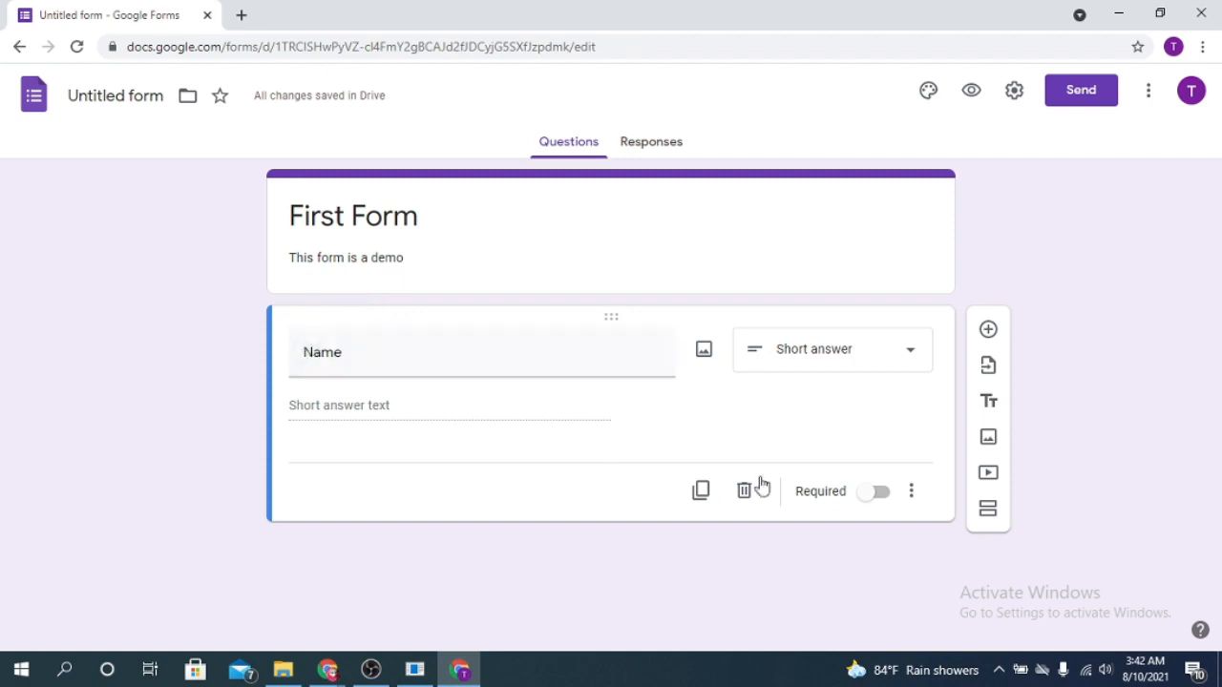
click(876, 496)
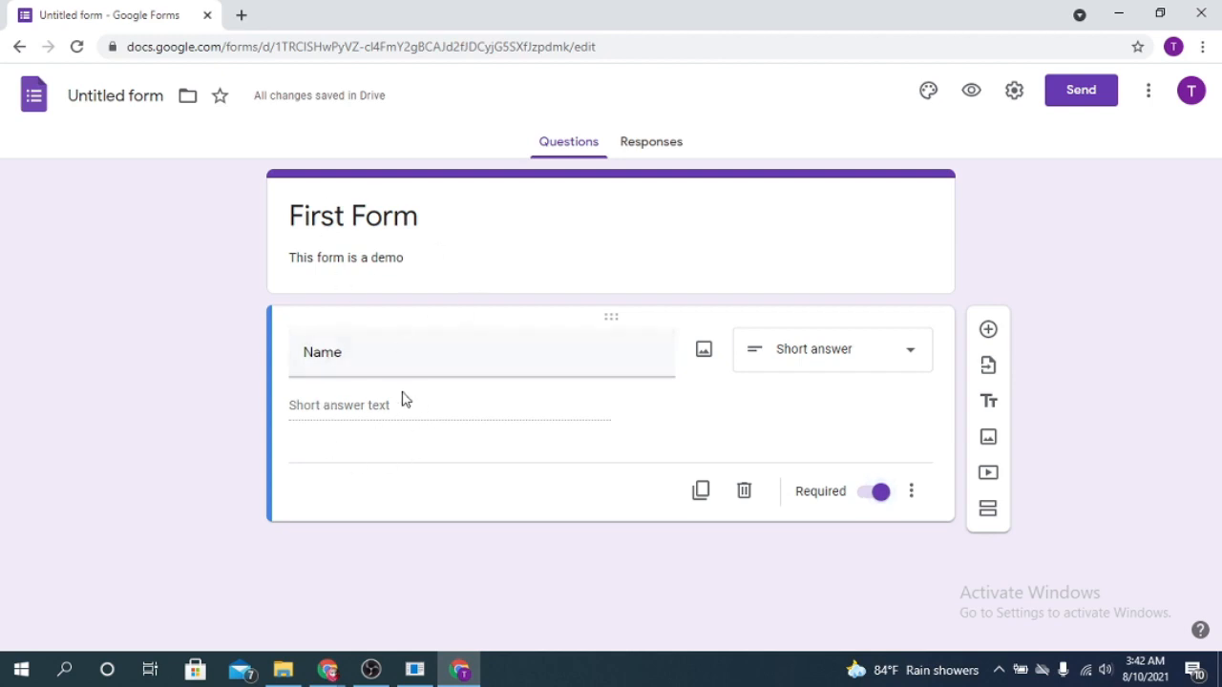
Add a second question titled "Email" with the Short answer type and make it required
click(988, 330)
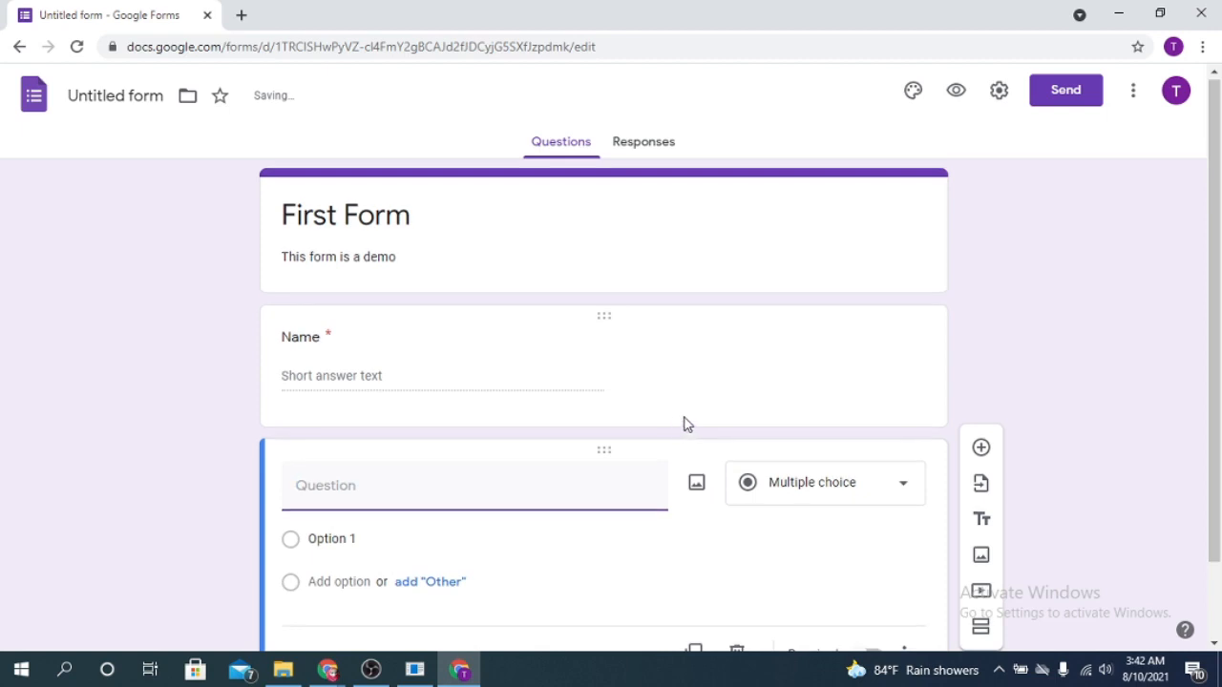
text(Email)
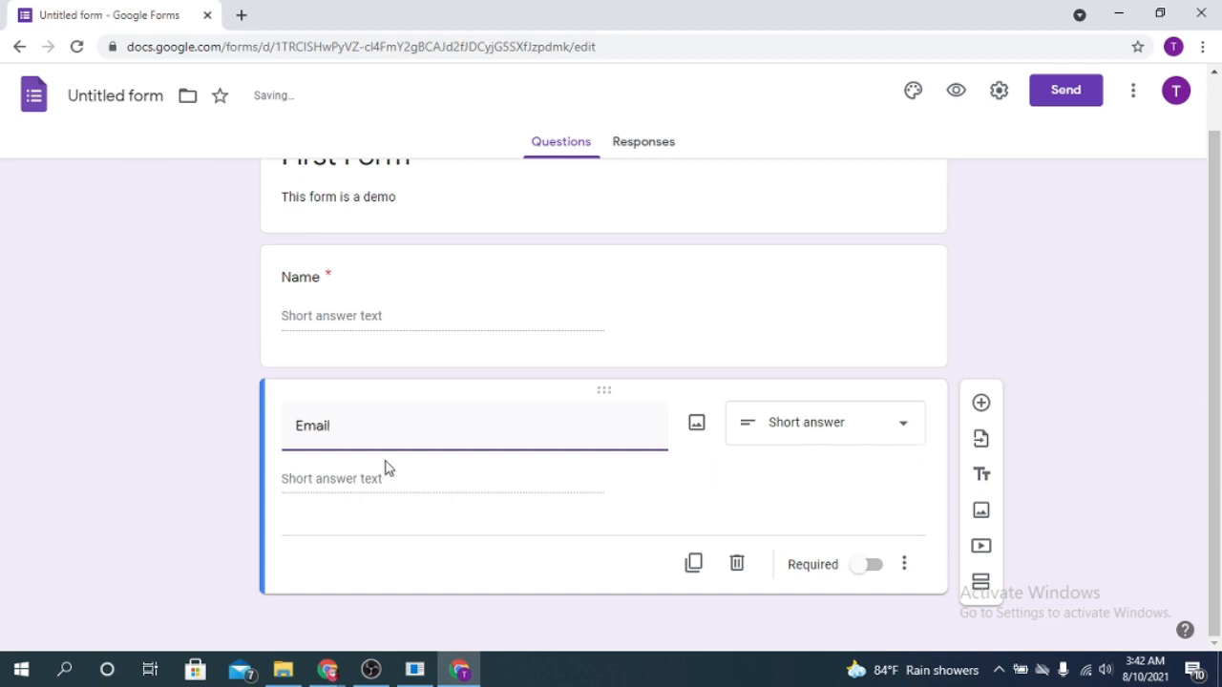
click(898, 426)
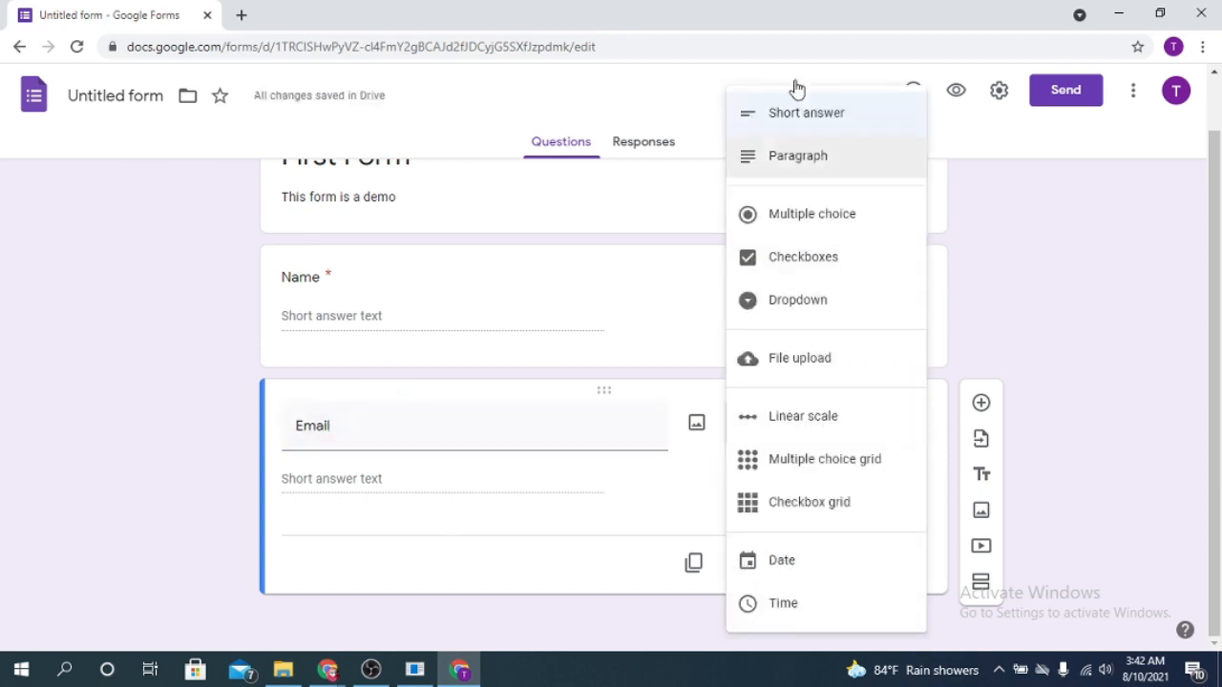
click(826, 118)
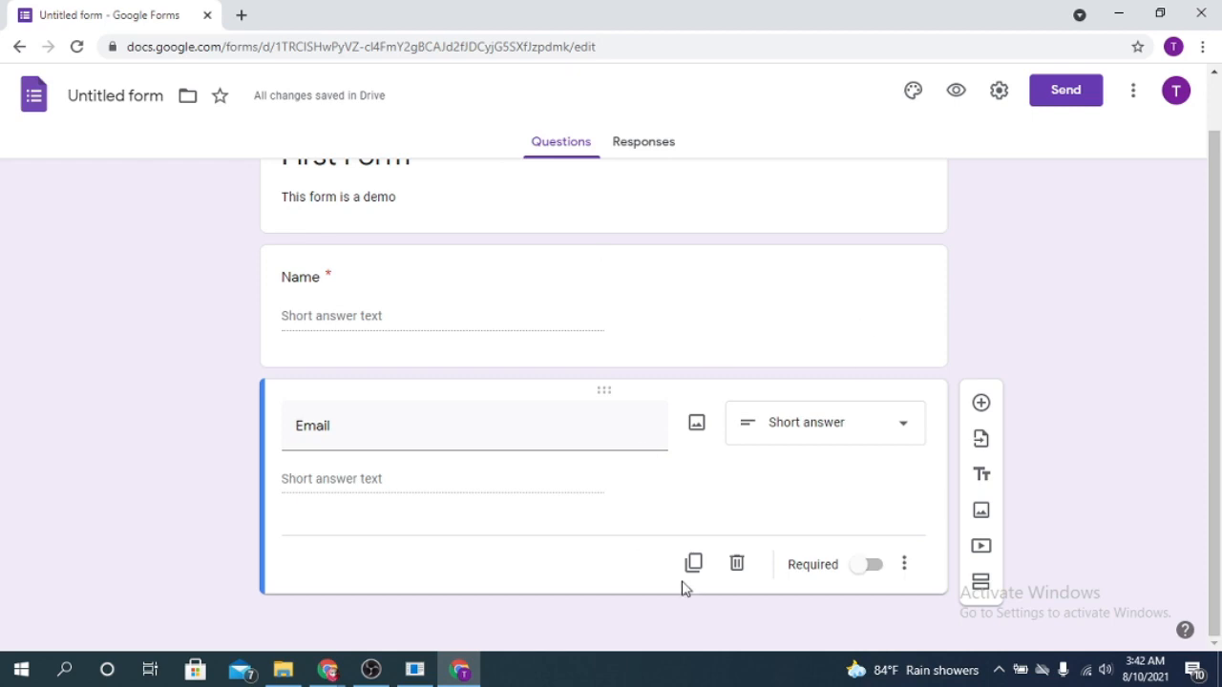
click(870, 567)
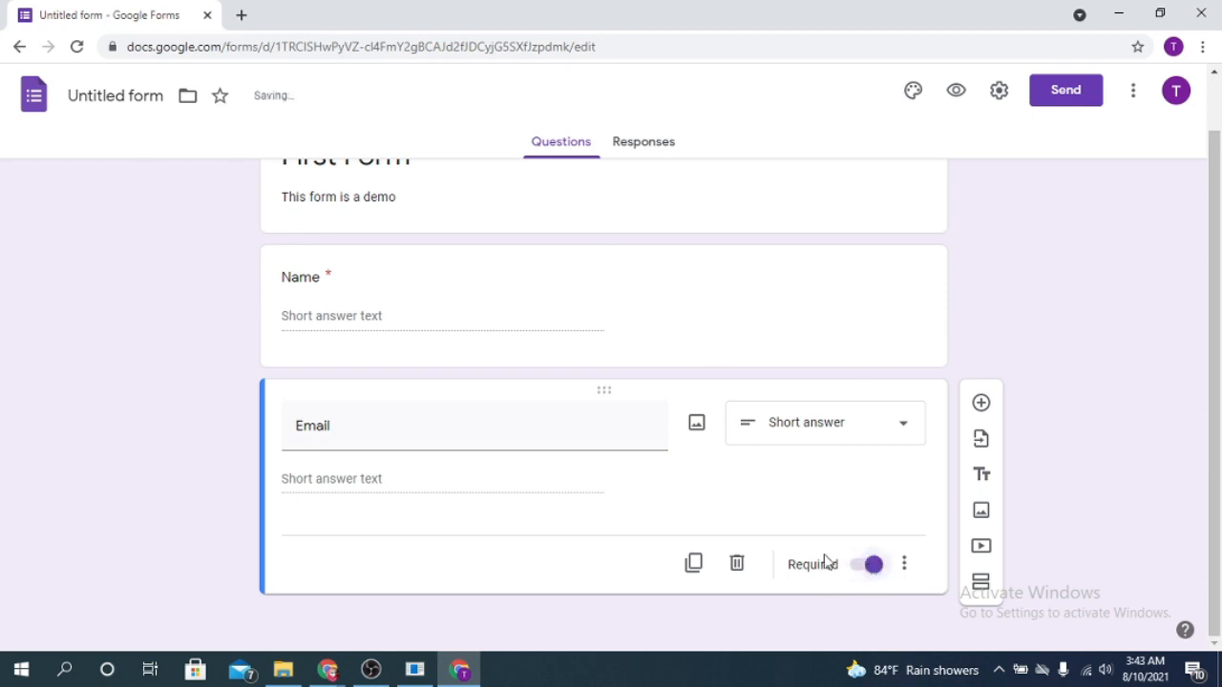
Add a multiple choice question titled "Gender" with the suggested options Female and Male
click(981, 405)
text(Gender)
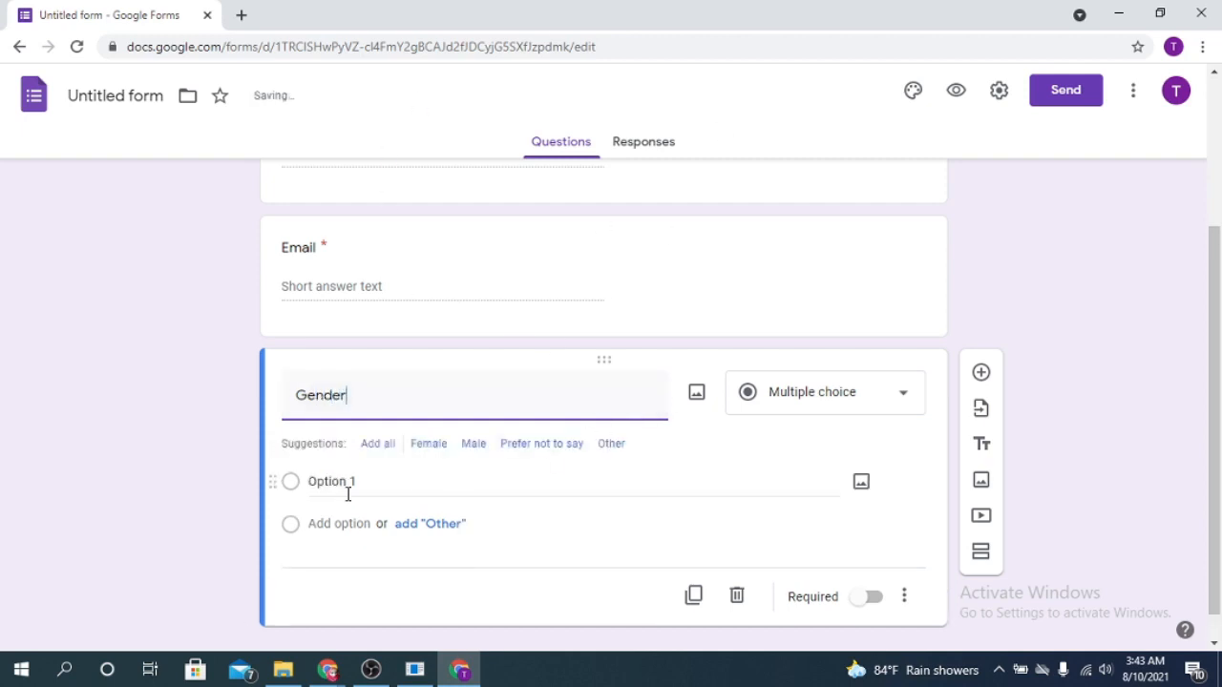
click(339, 482)
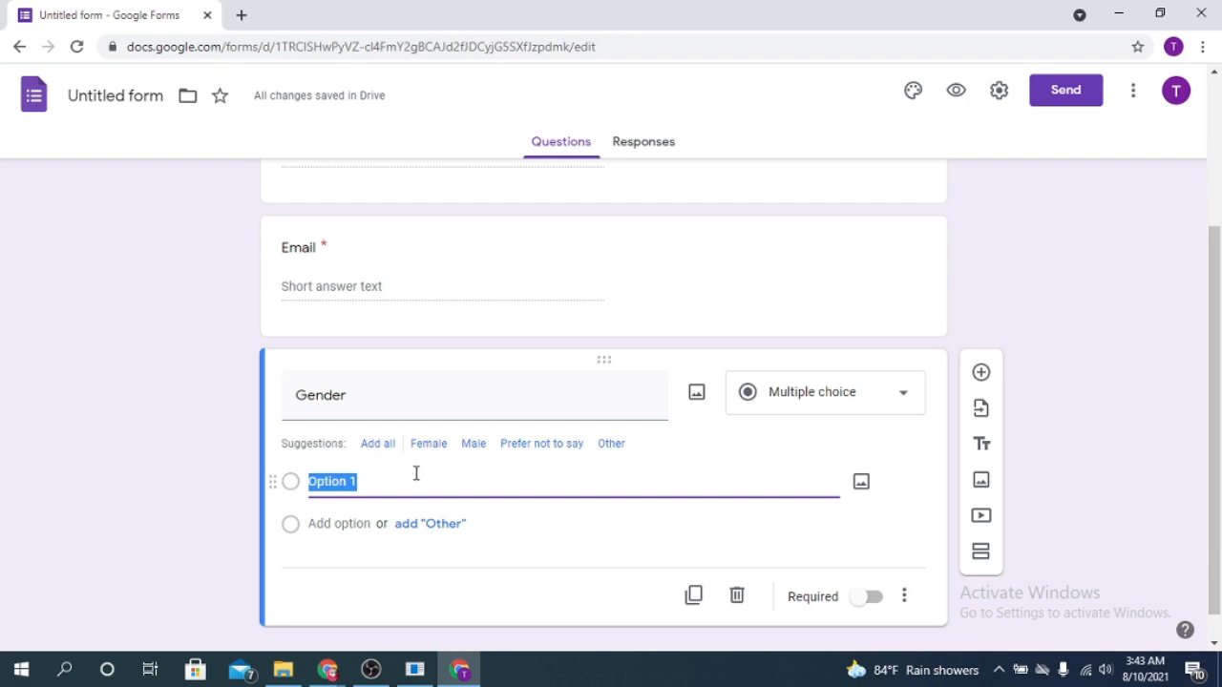
text(F)
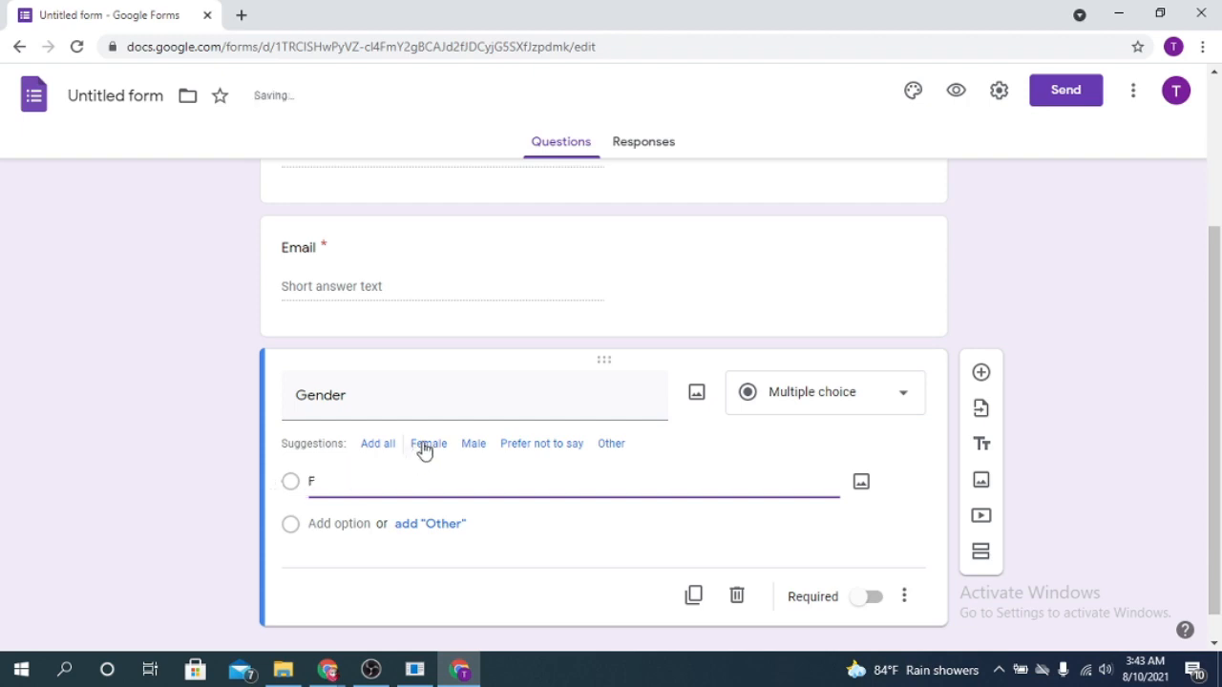
click(427, 444)
click(312, 480)
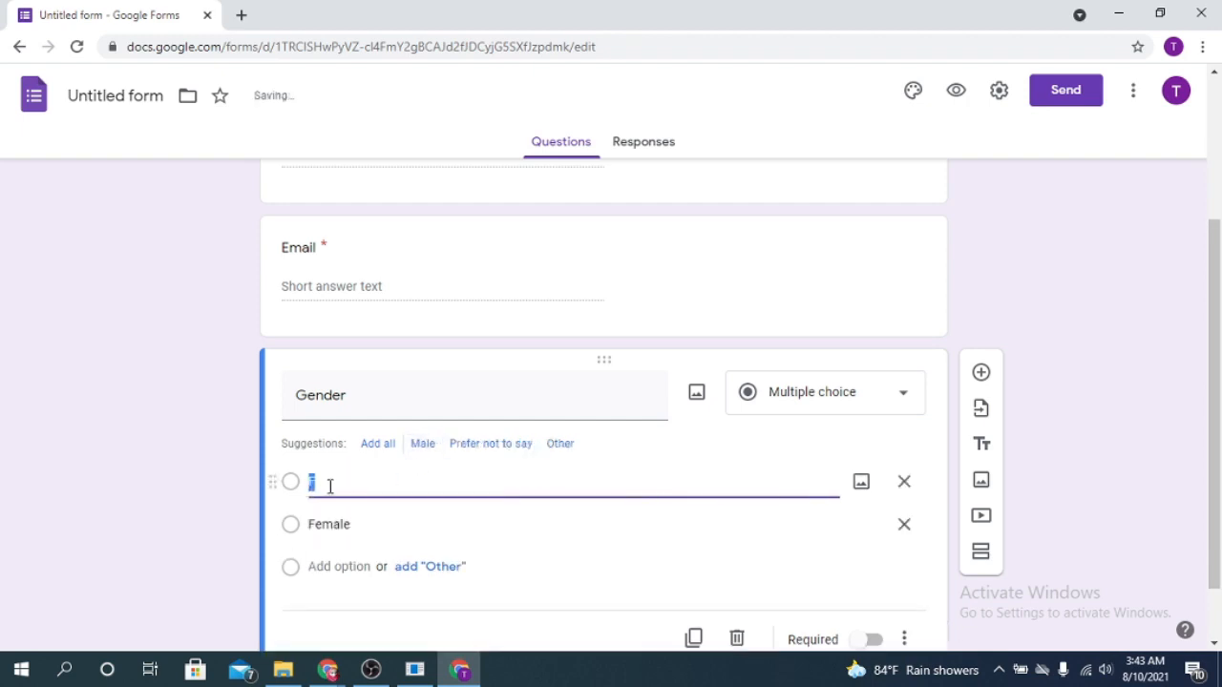
click(425, 445)
Delete the stray option "F" from the Gender question
click(337, 493)
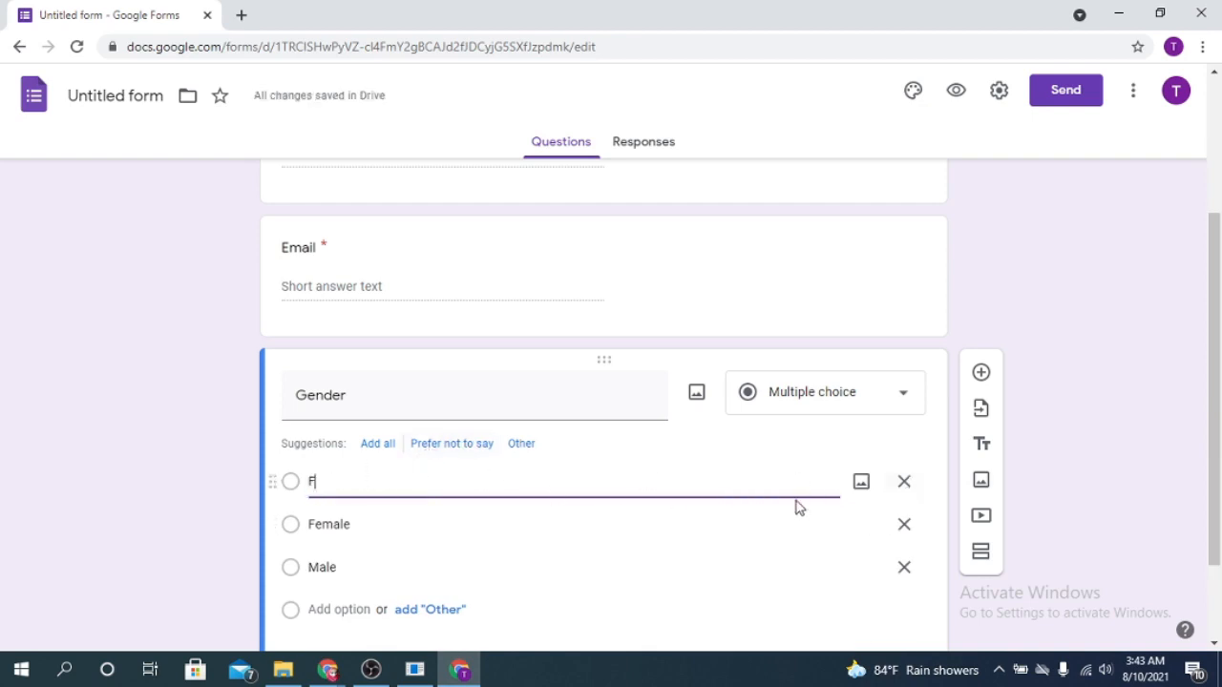
click(904, 483)
click(567, 481)
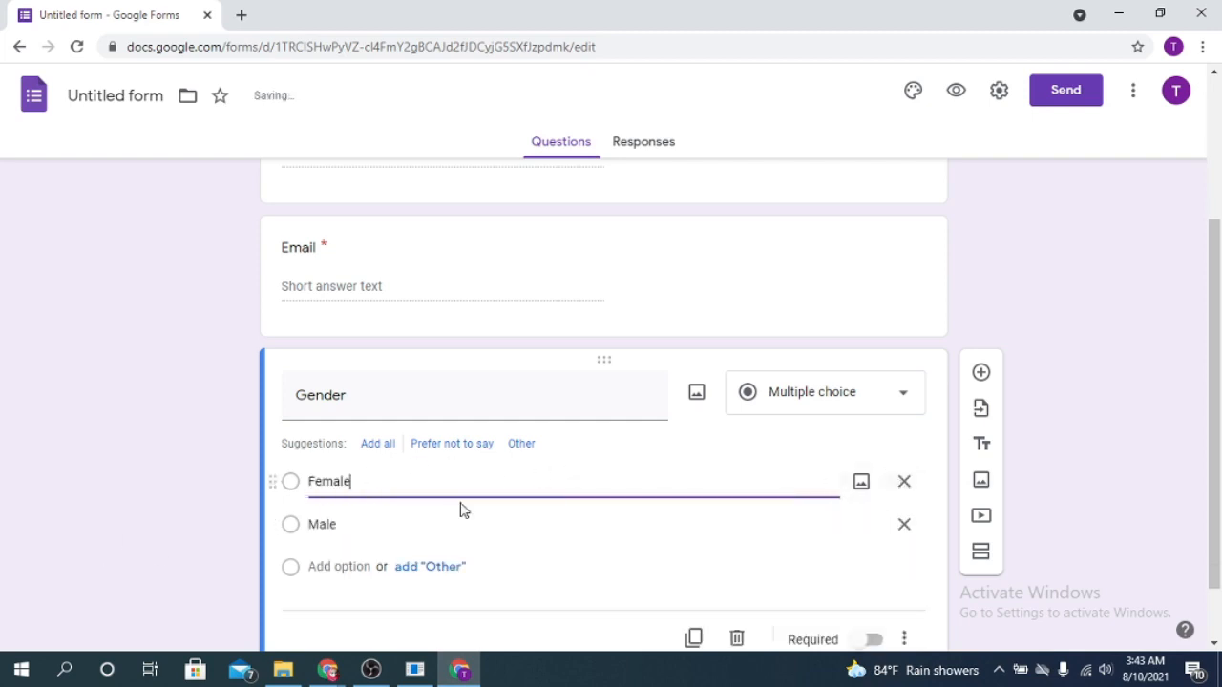
Add the options "Prefer not to say", "Other" and an open-ended "Other…" to the Gender question
click(368, 524)
click(332, 573)
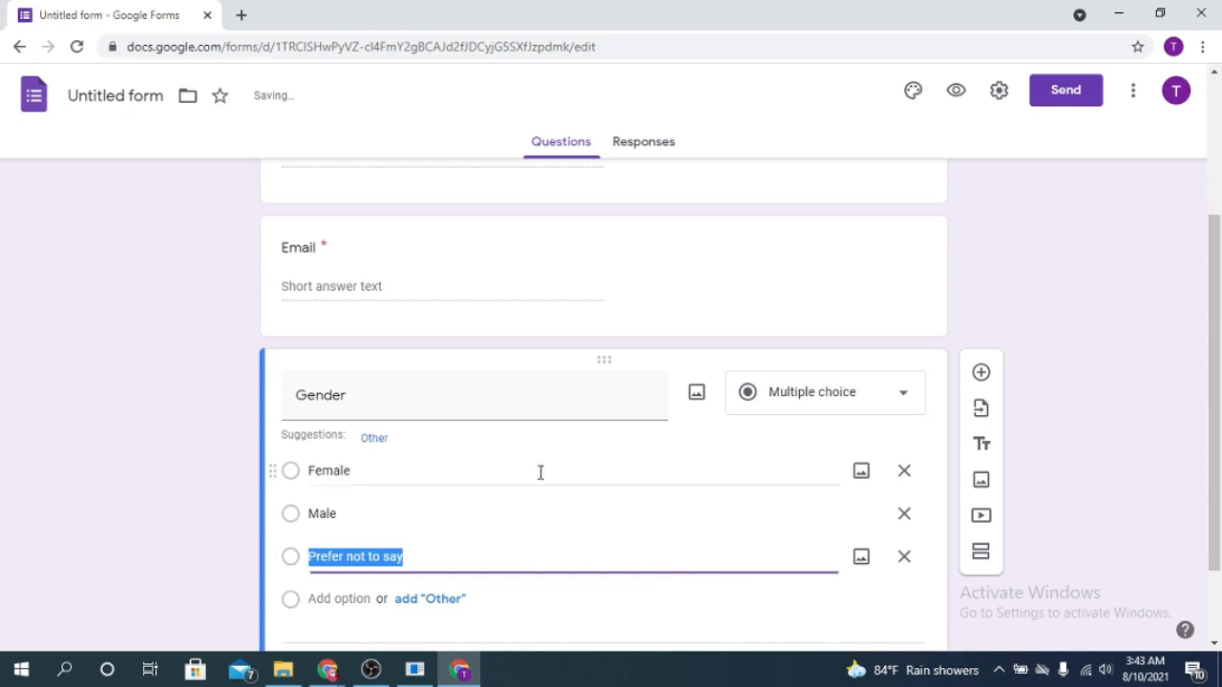
click(350, 598)
click(377, 439)
Change the Gender question's type to Checkboxes and make it required
scroll(529, 617, down, 2)
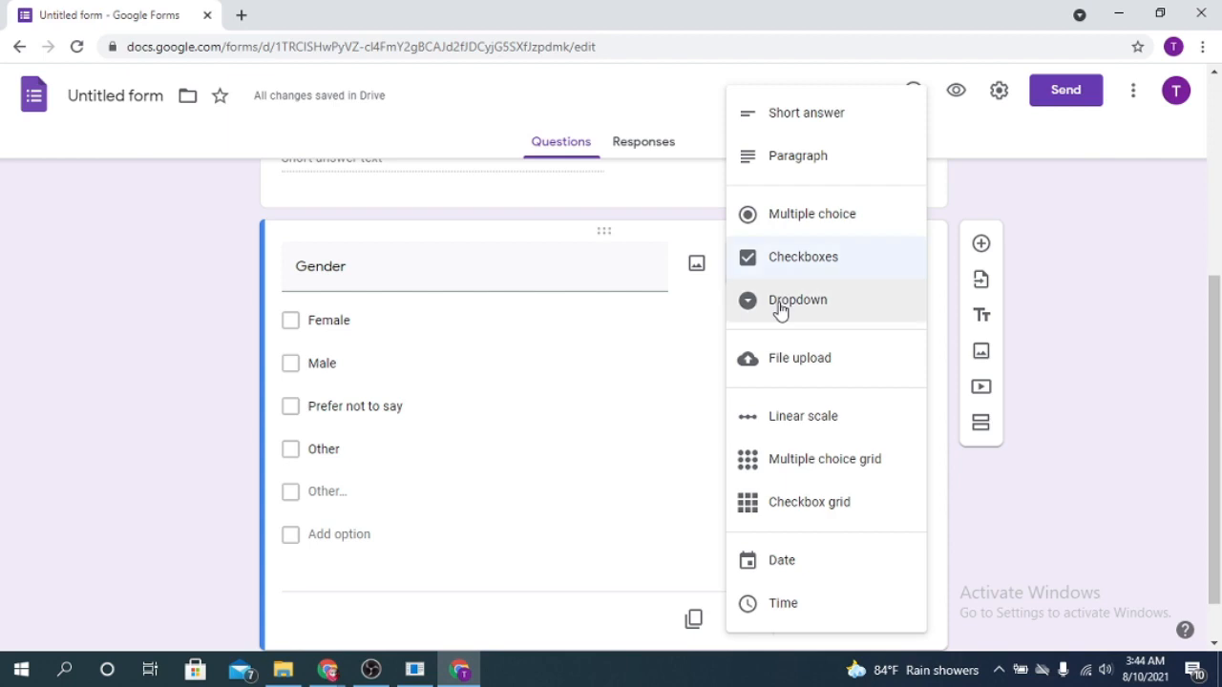
click(994, 557)
click(869, 622)
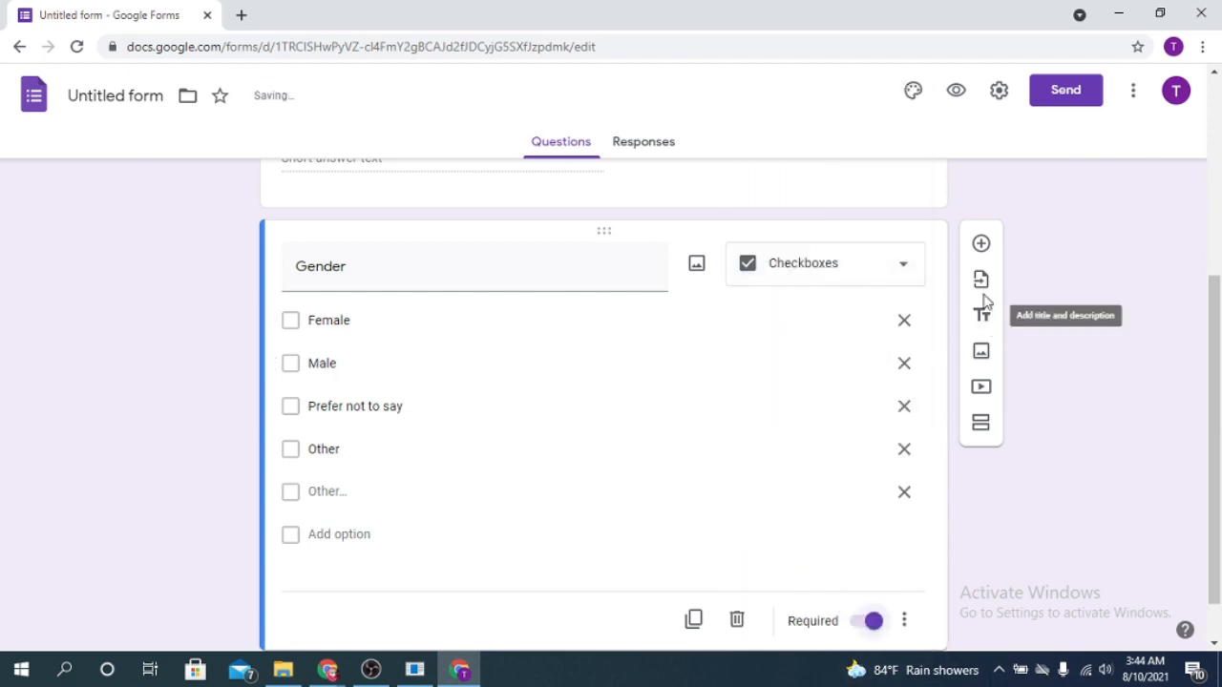
Add a new question below Gender titled "choice"
click(982, 244)
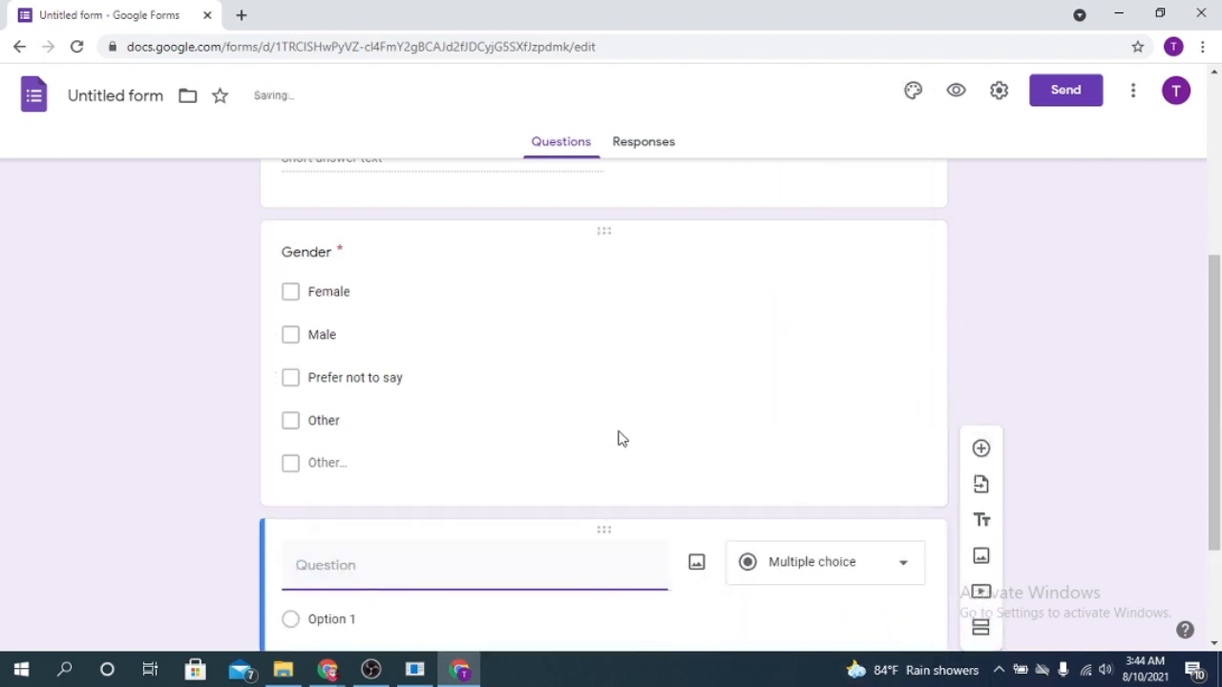
click(292, 297)
scroll(652, 316, down, 3)
click(456, 399)
text(choice)
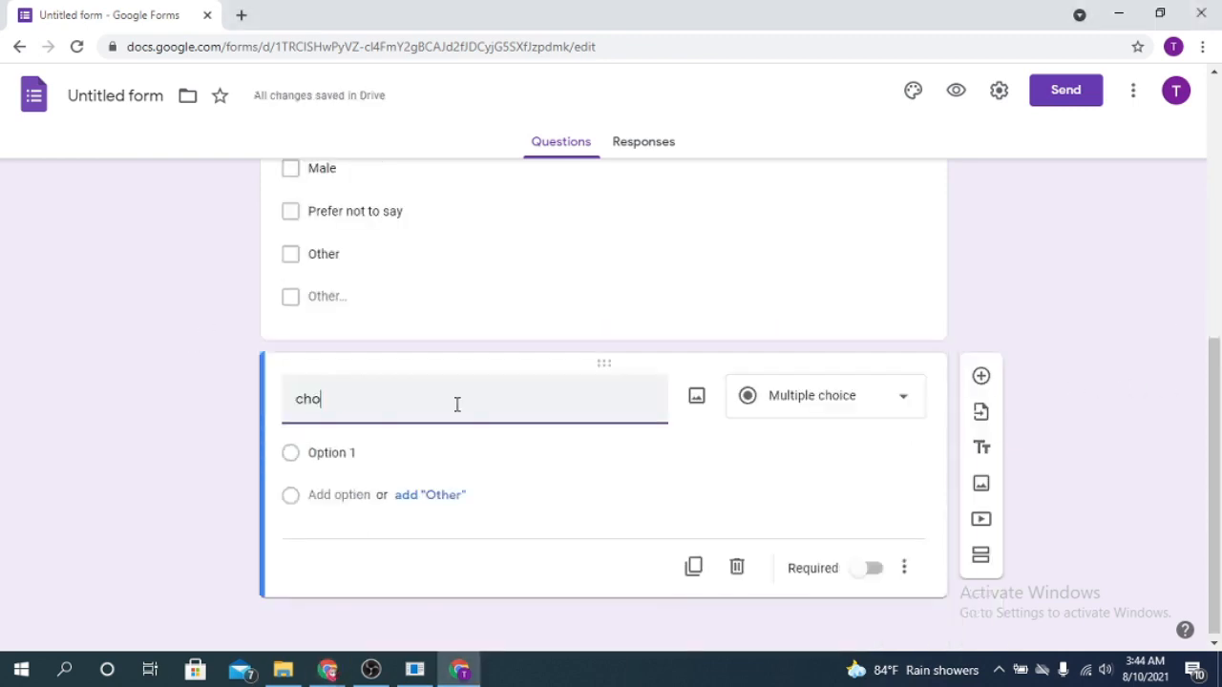
Give the choice question the options Form, Sheet, Slide and Doc, and keep its type as Multiple choice
click(400, 453)
text(Form)
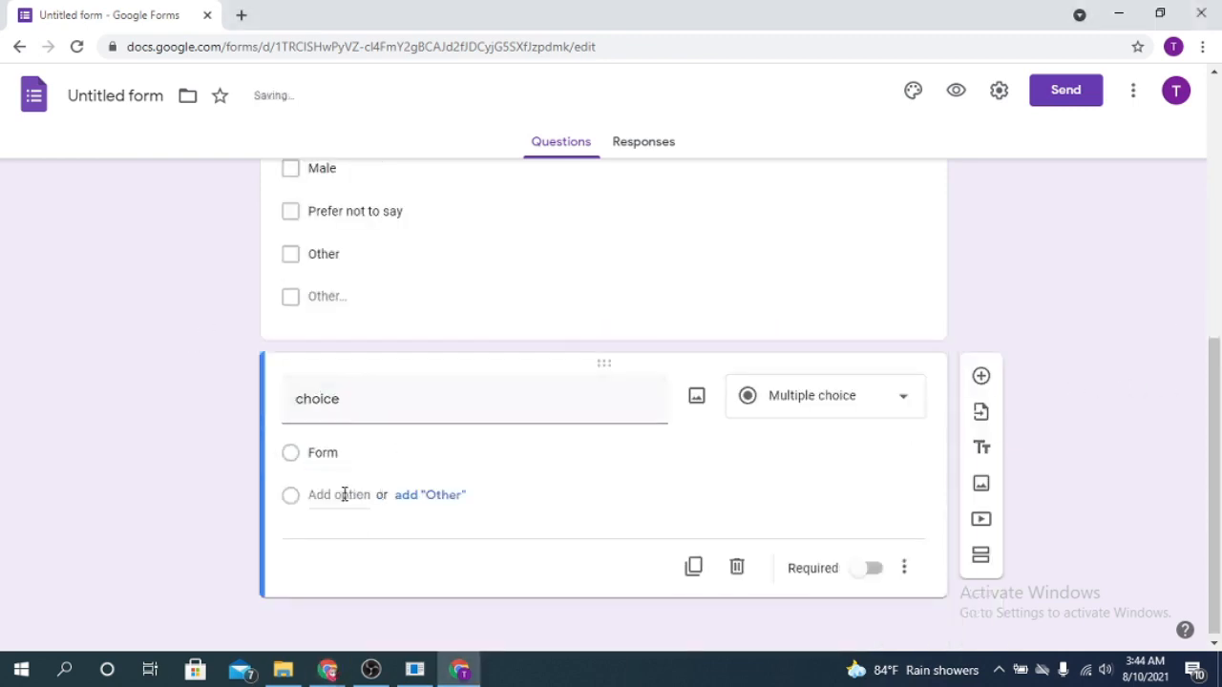
click(344, 495)
text(Sheet)
click(334, 539)
text(Slide)
key(Return)
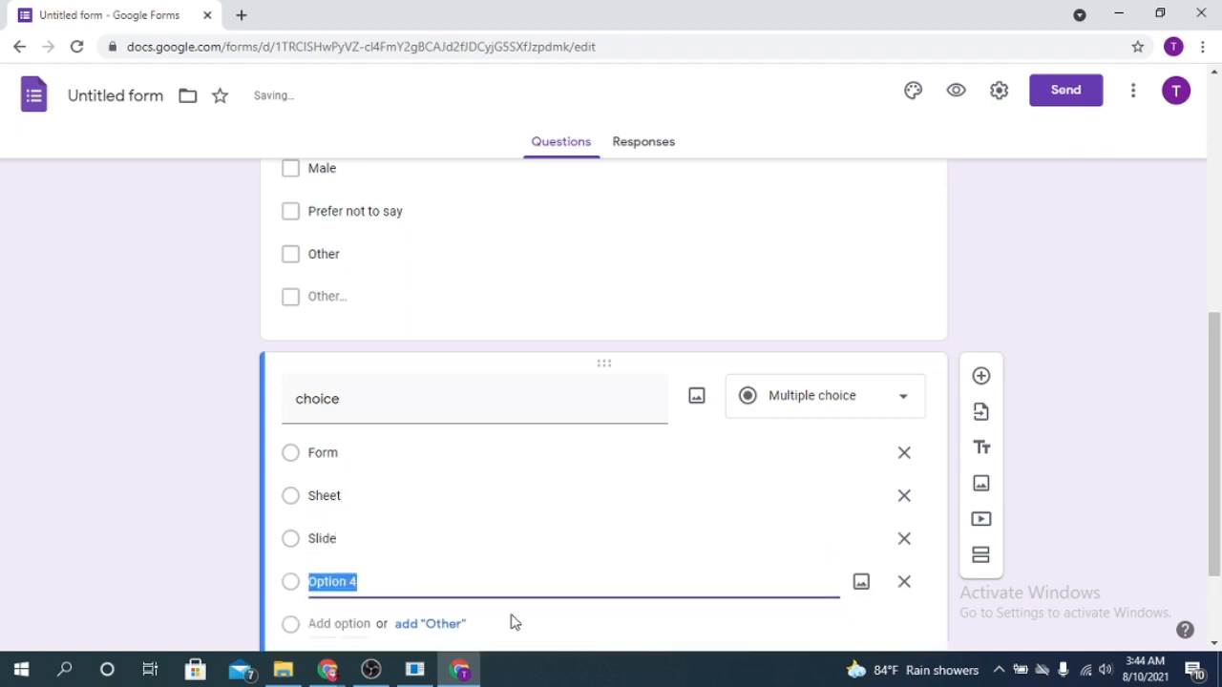
text(Doc)
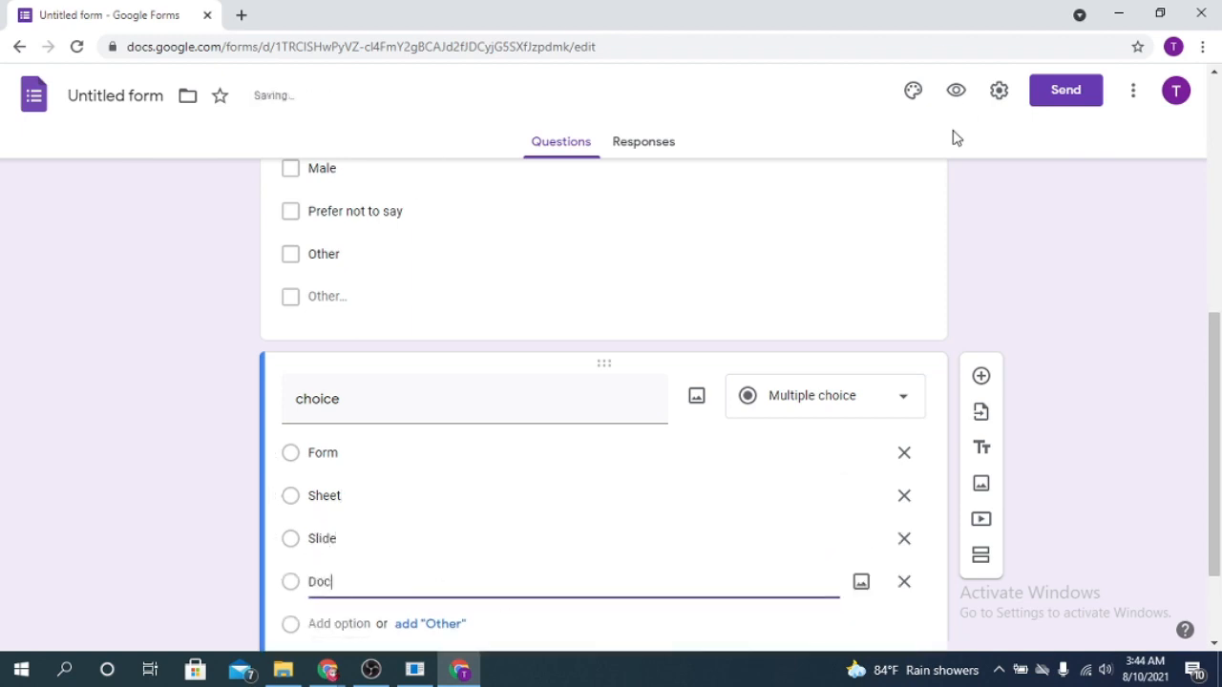
click(894, 388)
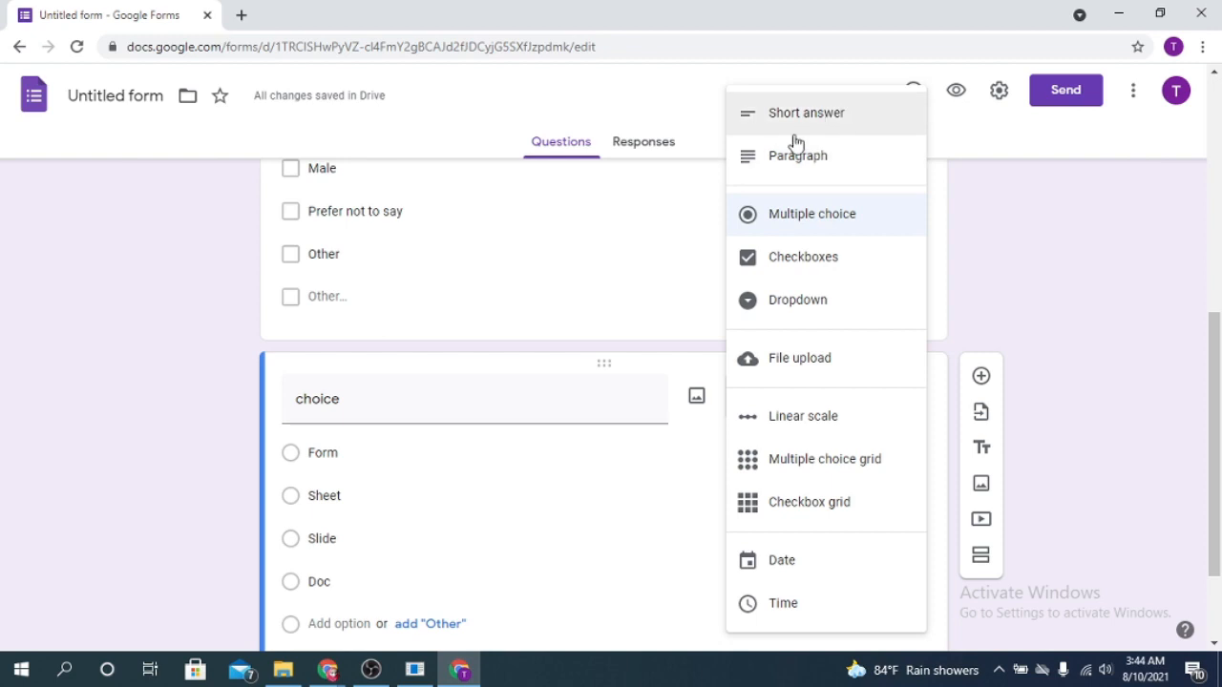
click(1153, 308)
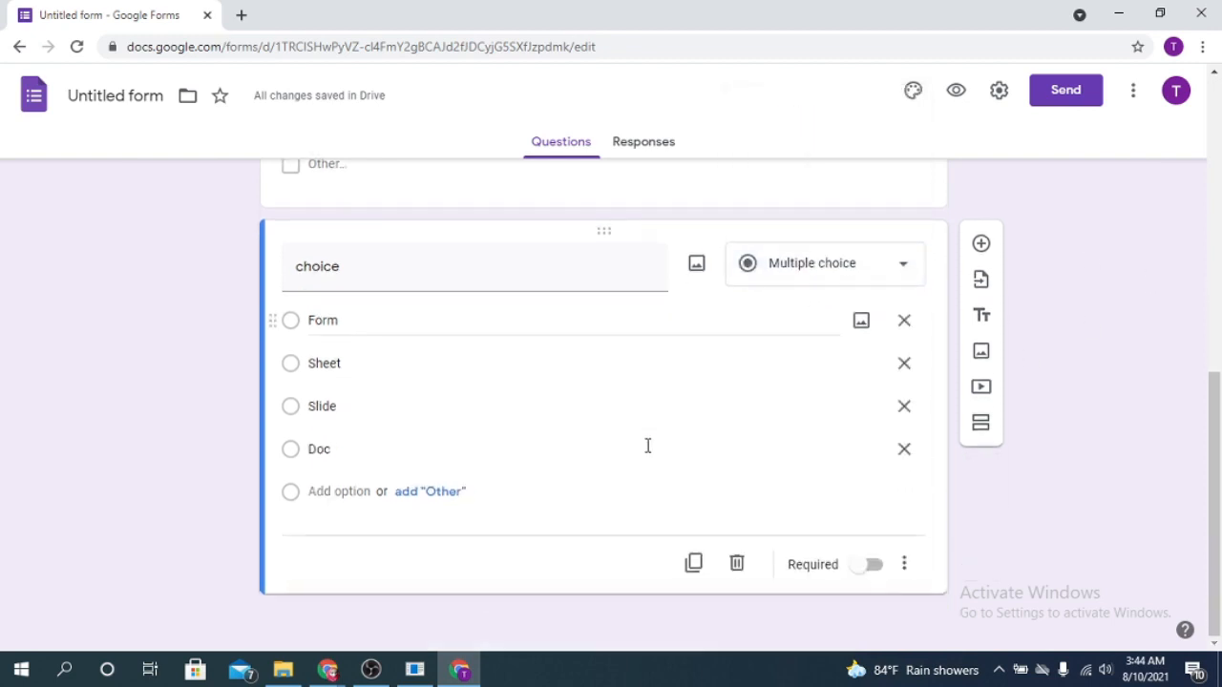
Add a question titled "Your picture" with the File upload type and let respondents upload files to Drive
click(984, 245)
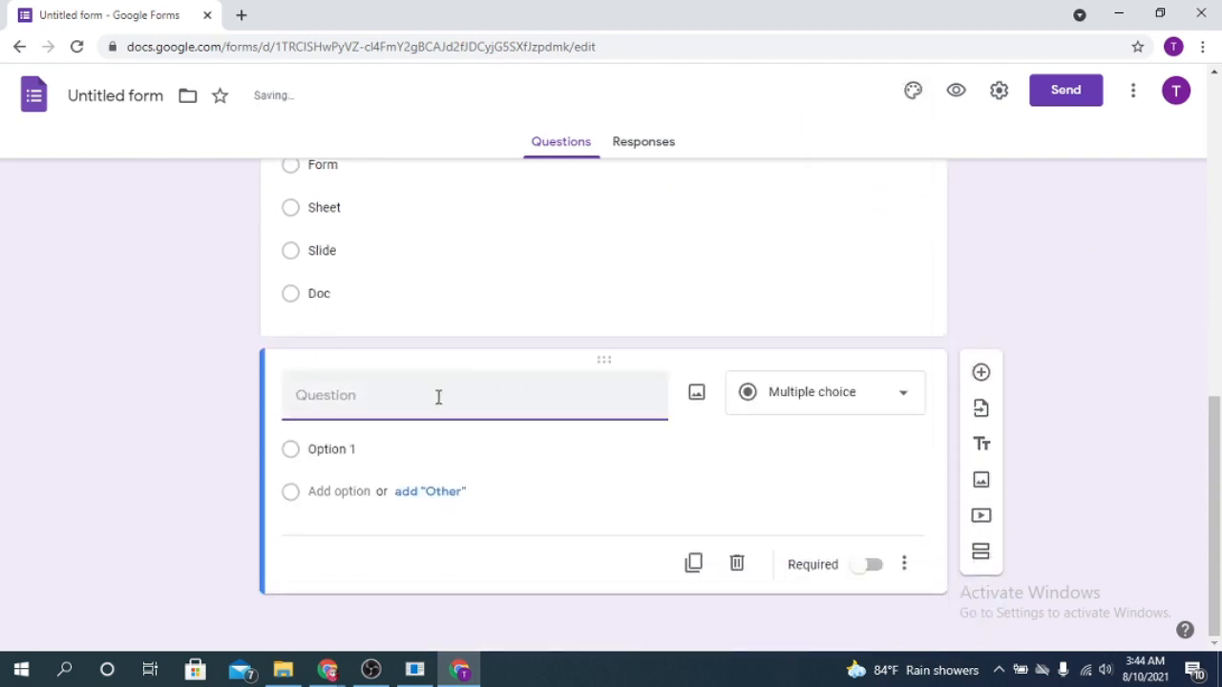
click(873, 396)
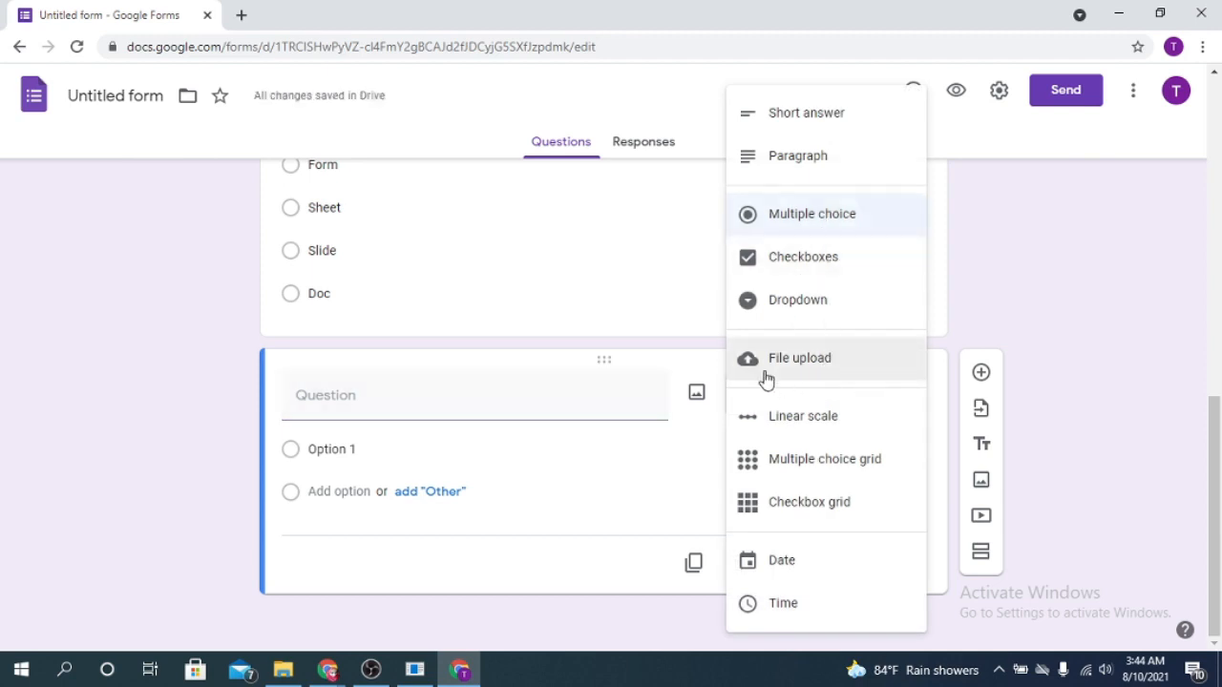
click(414, 393)
text(Your picture)
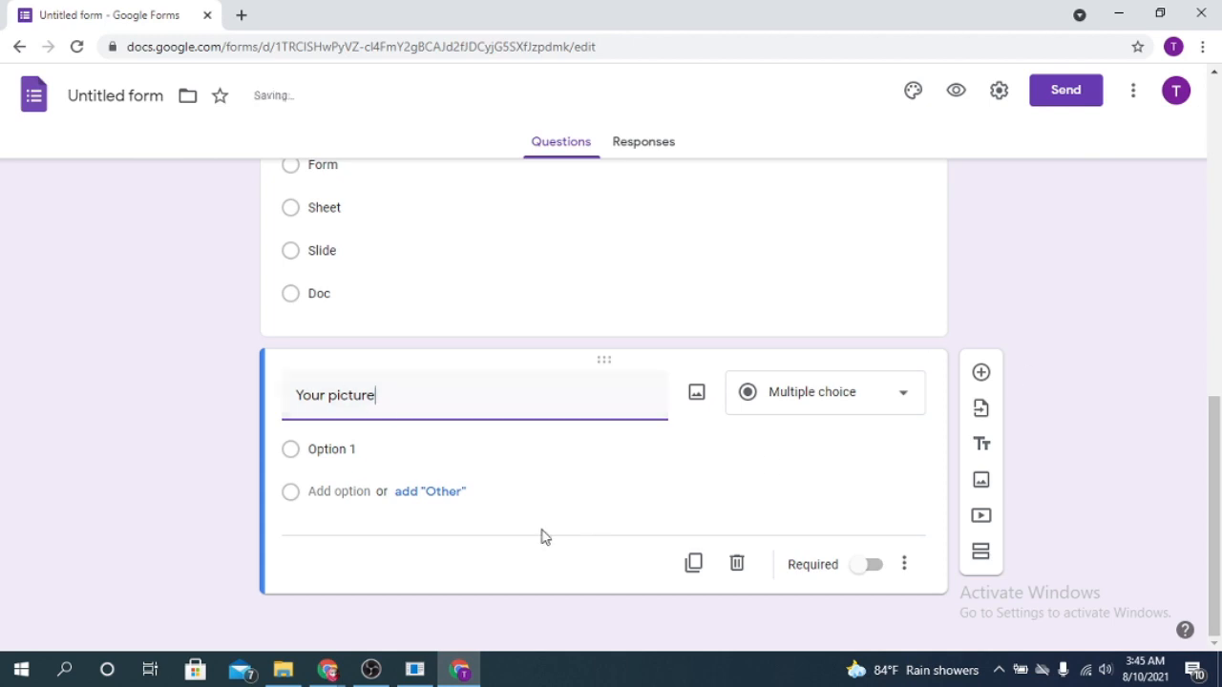
click(897, 391)
click(811, 372)
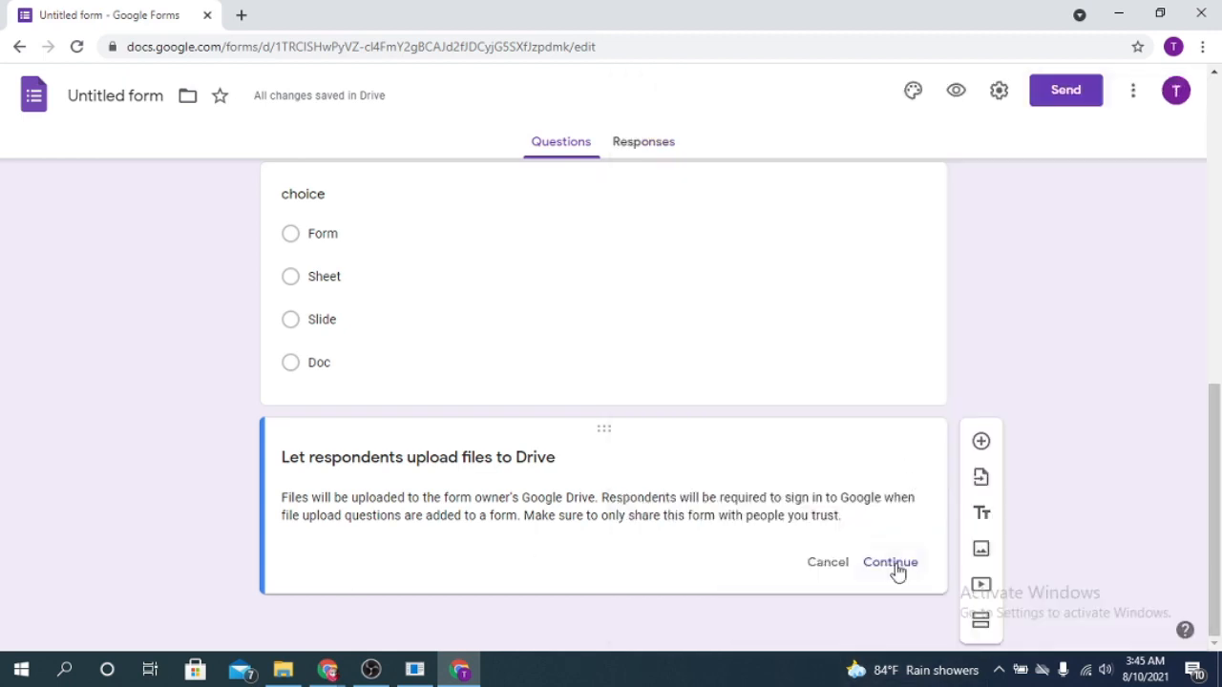
click(895, 567)
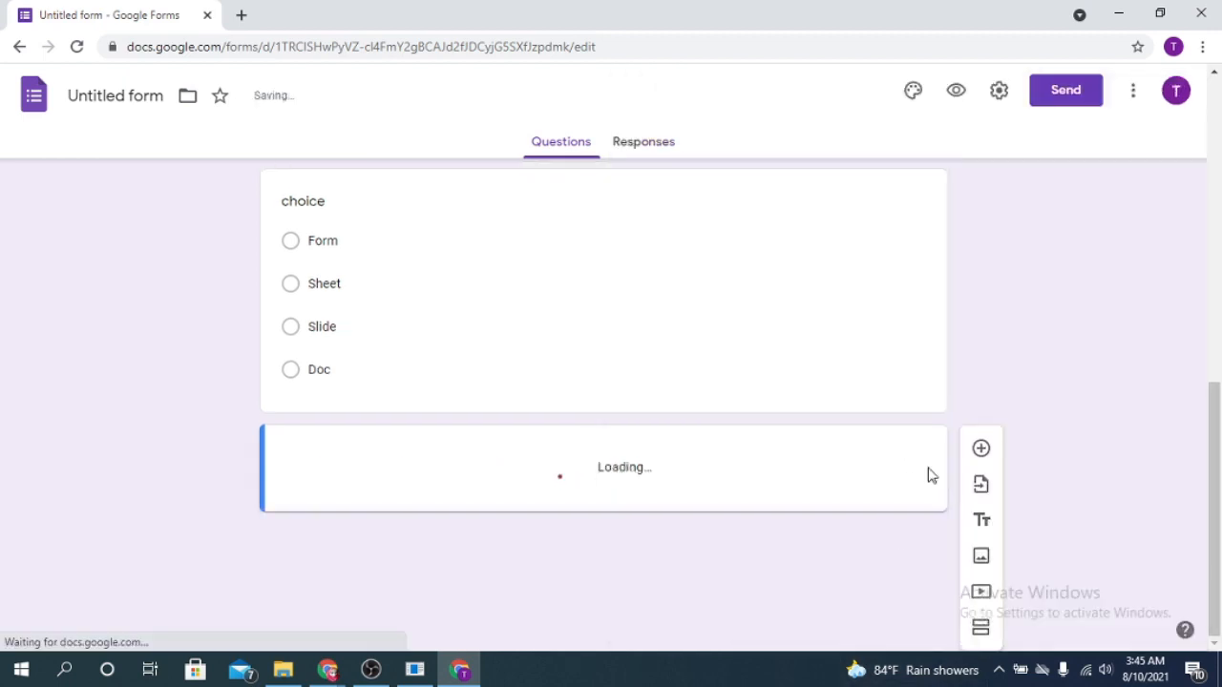
Restrict the Your picture question to specific file types and allow Image
scroll(511, 419, down, 2)
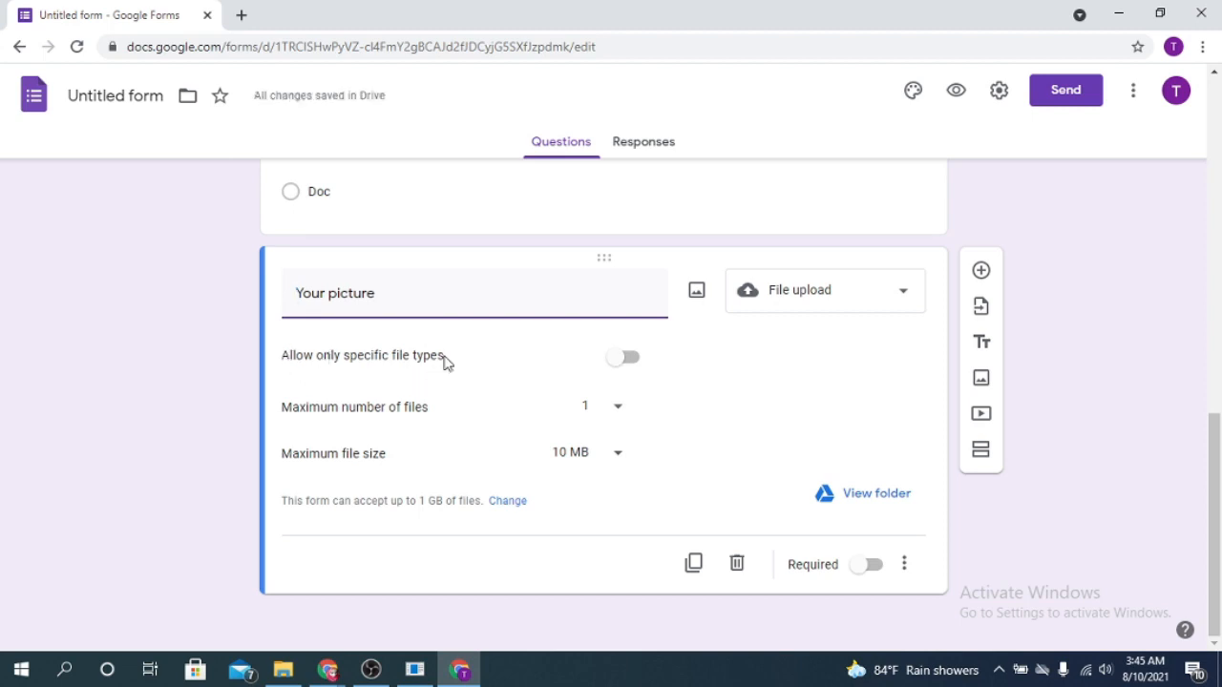
click(625, 358)
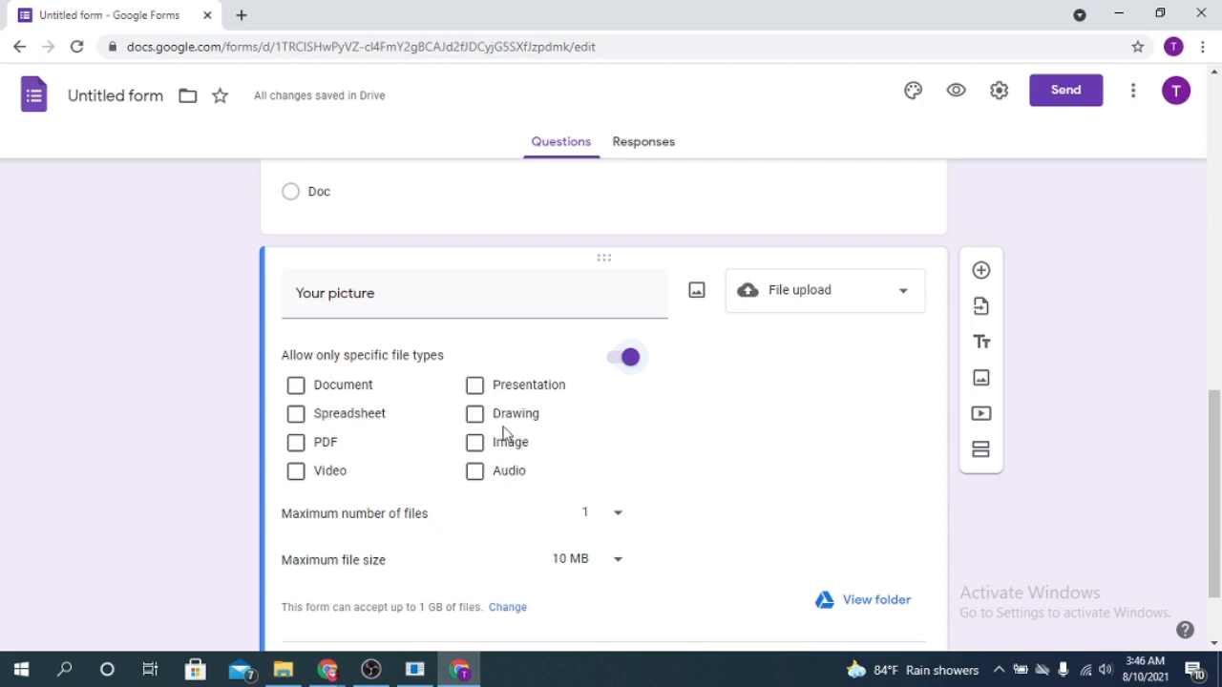
click(477, 445)
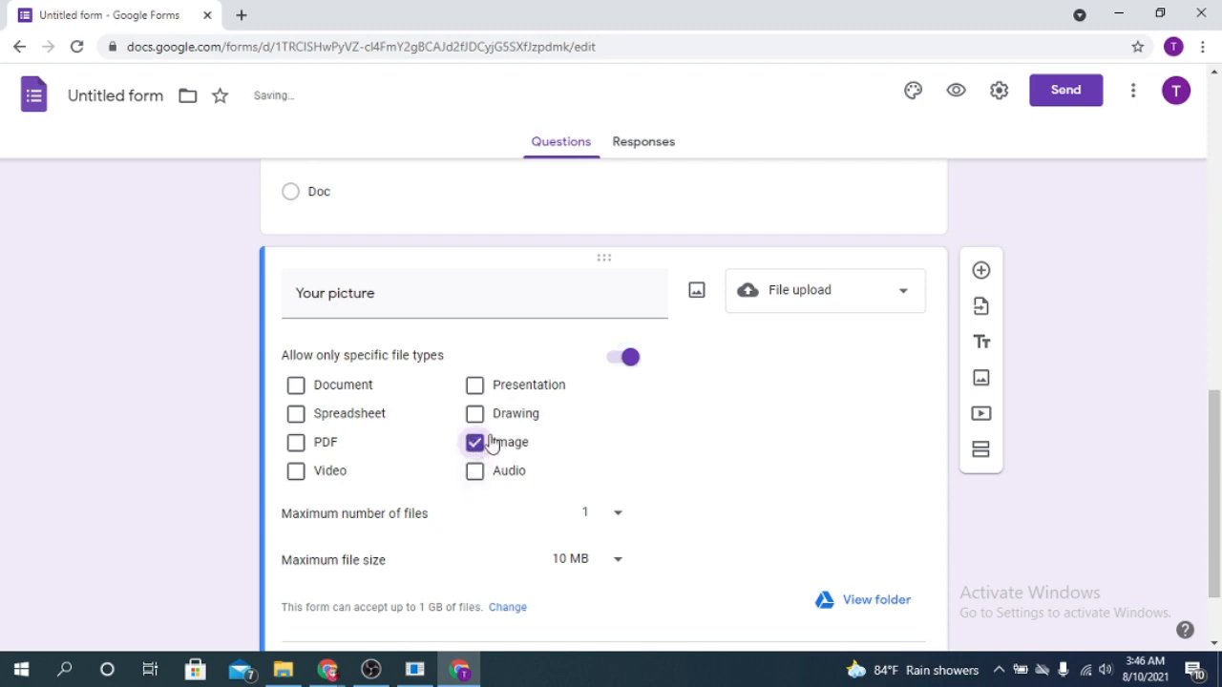
Try allowing PDF and Video files as well for the Your picture question, and clear both again
click(296, 445)
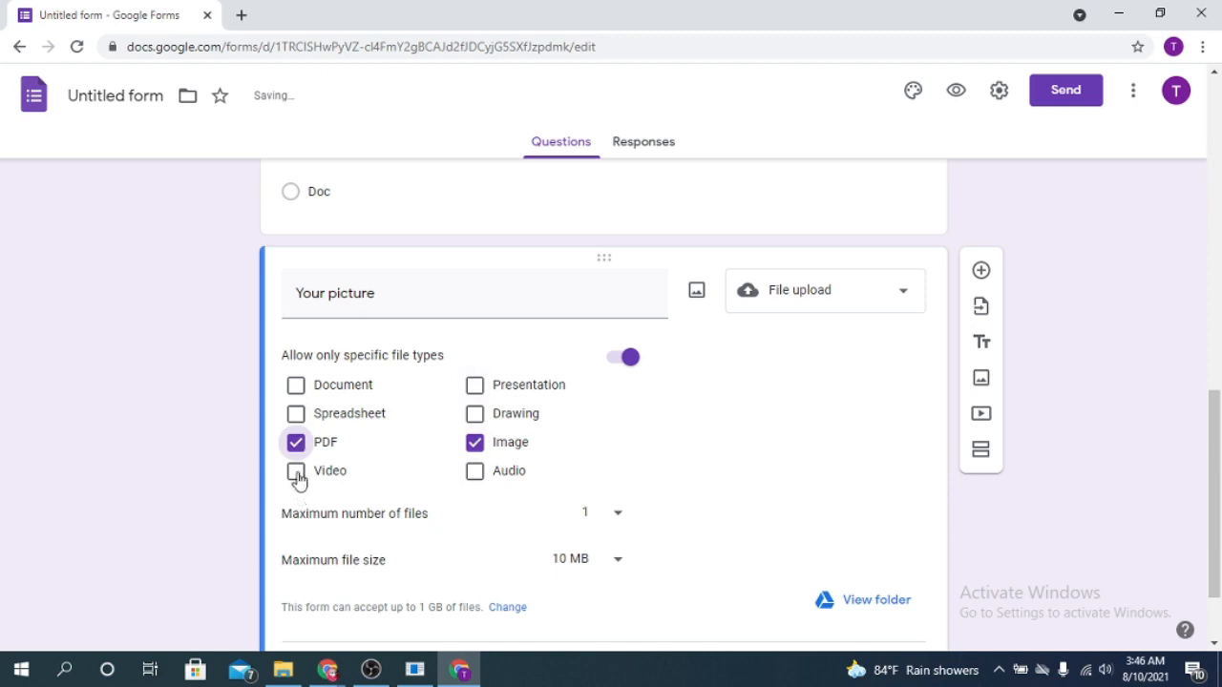
click(297, 476)
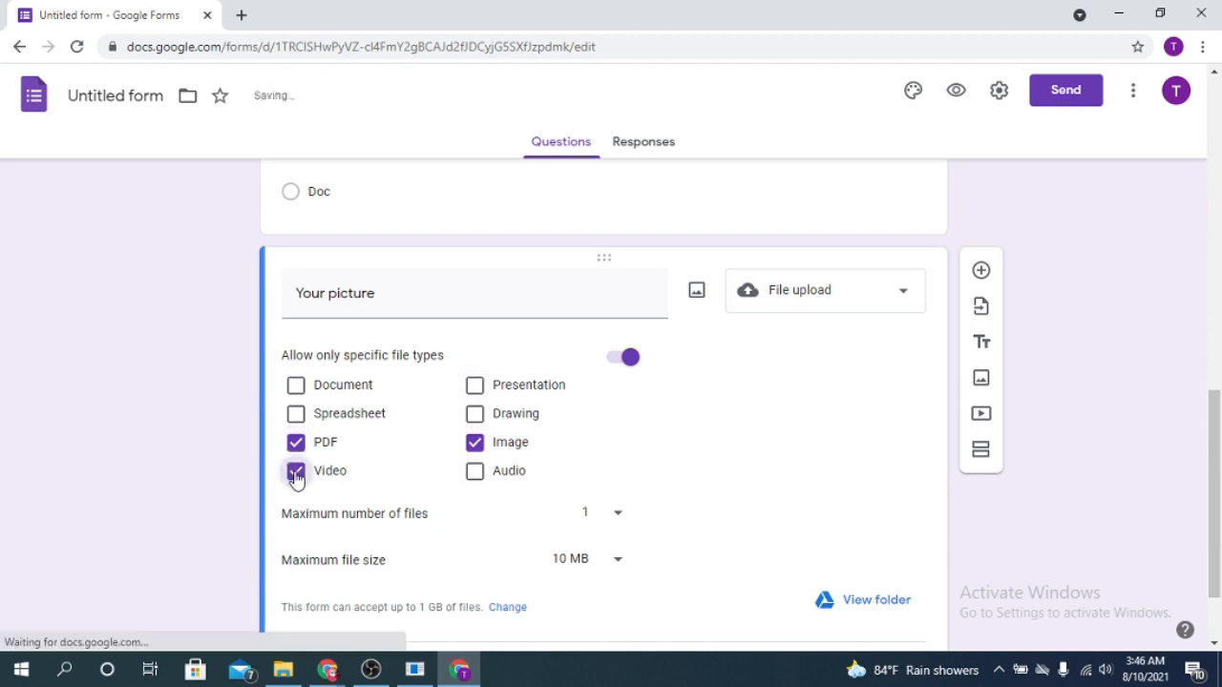
click(297, 474)
click(298, 443)
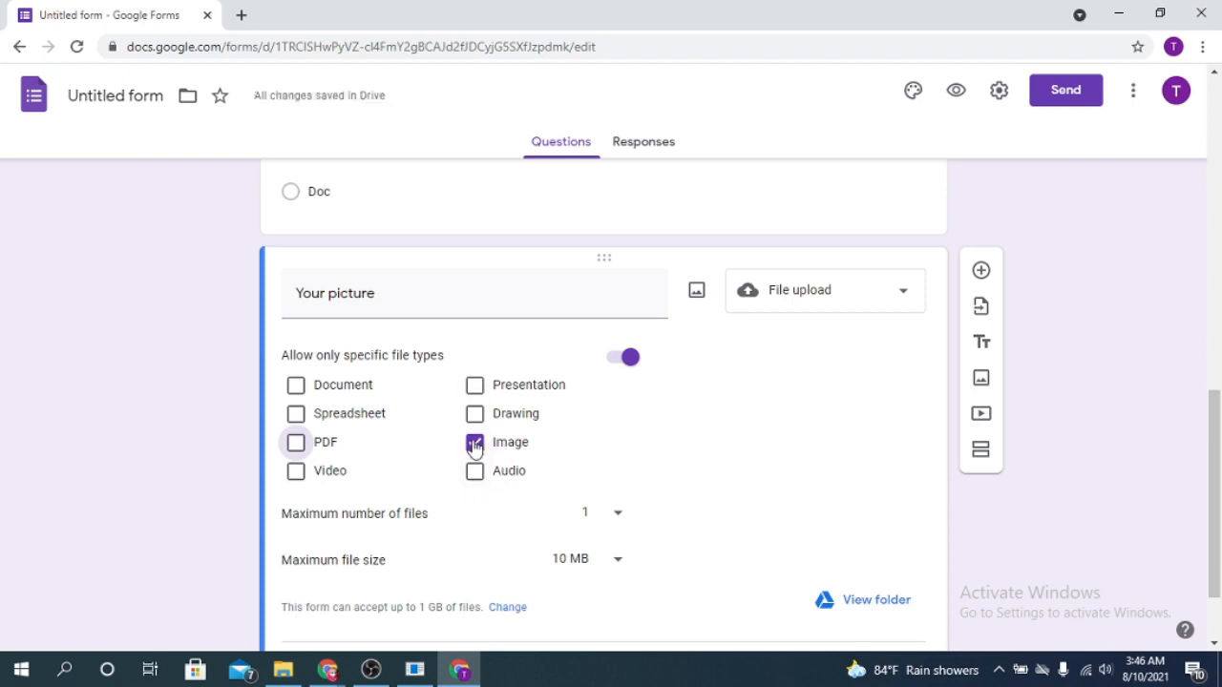
Set the Your picture upload limits to 1 file and a maximum size of 100 MB, and make the question required
scroll(513, 526, down, 1)
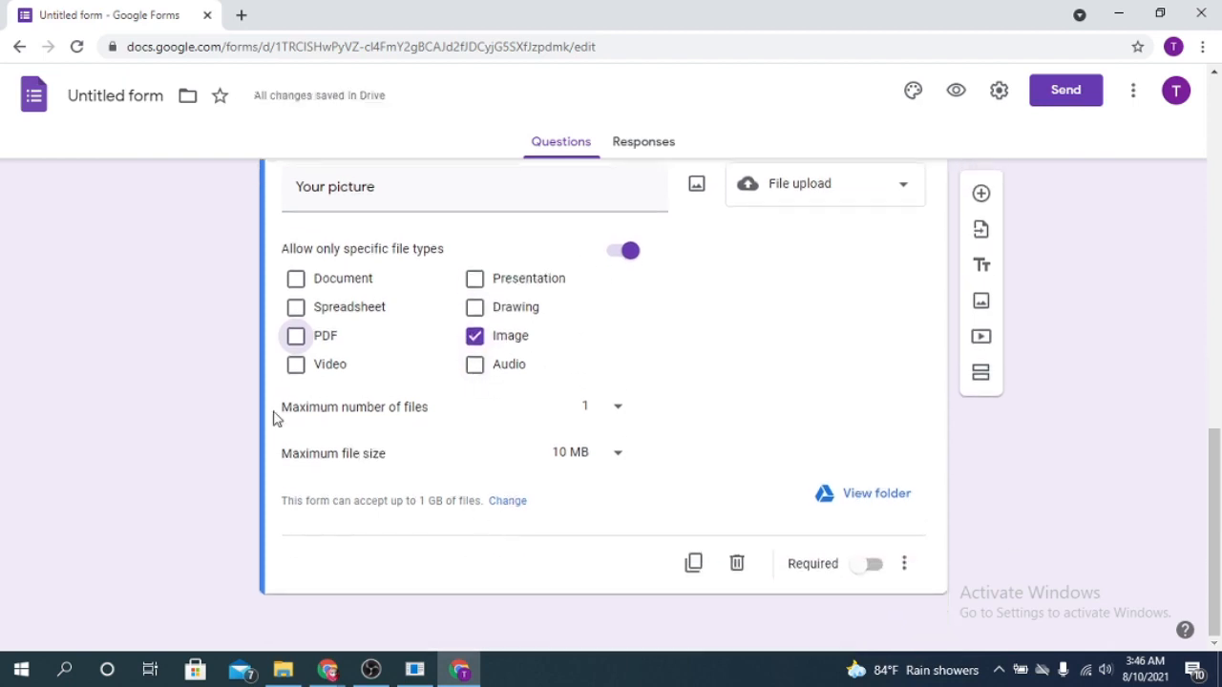
click(619, 409)
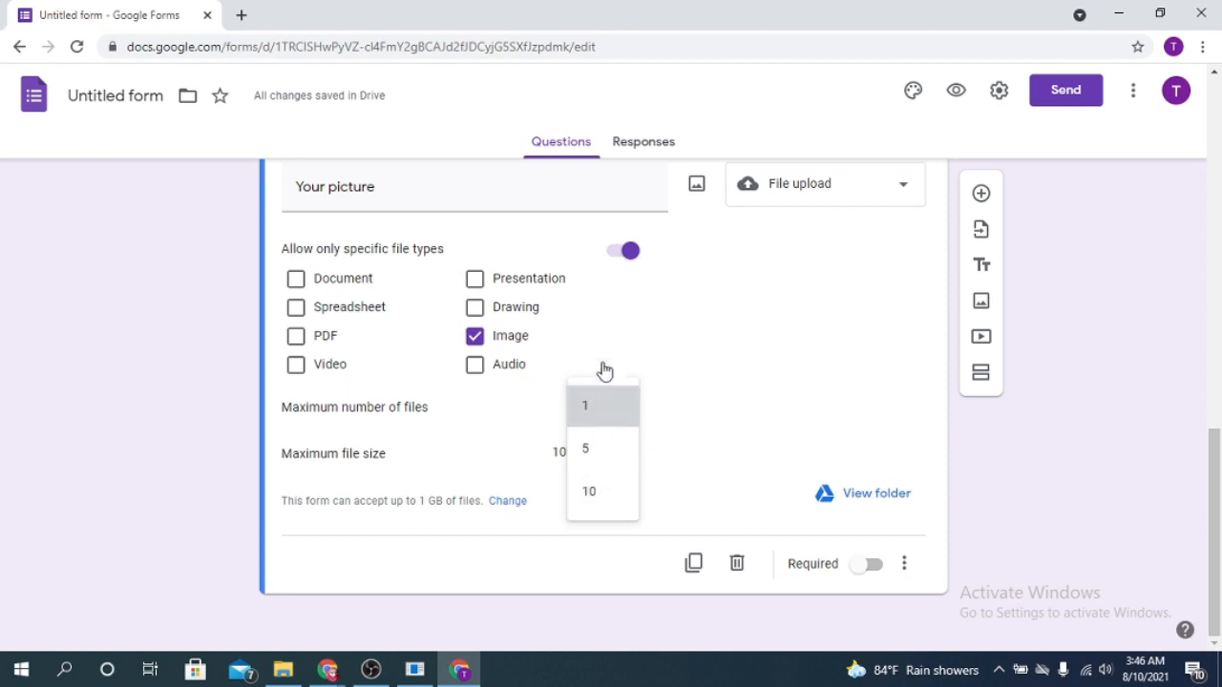
click(617, 414)
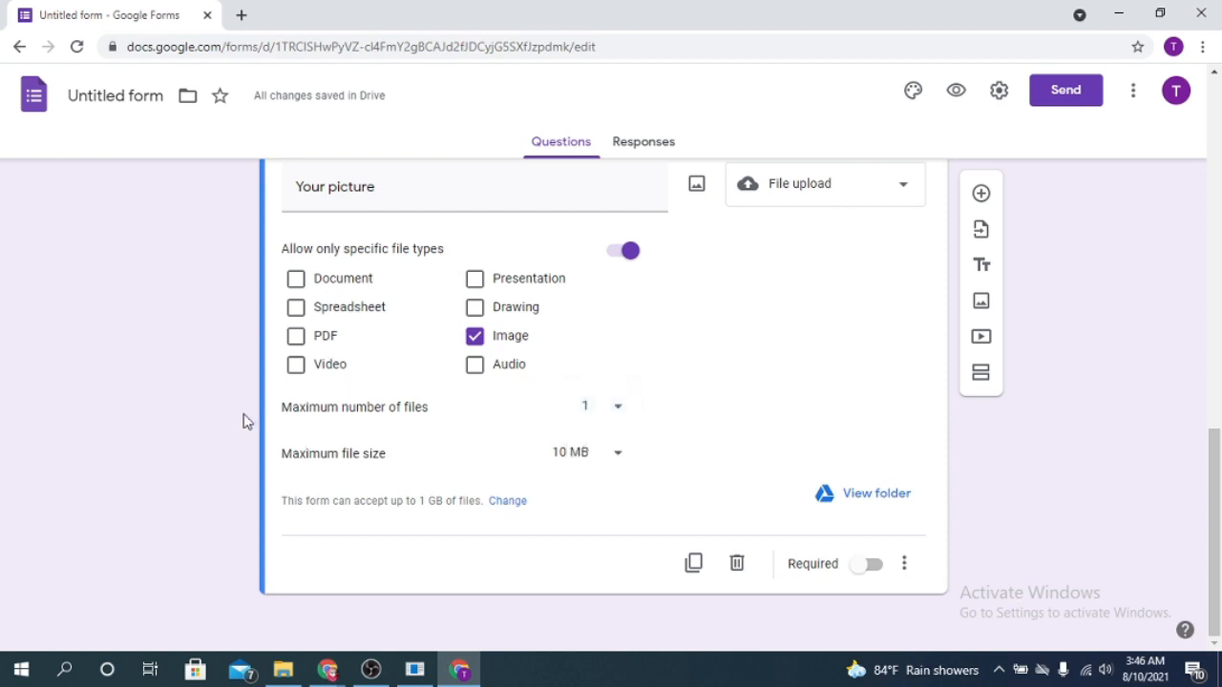
click(621, 455)
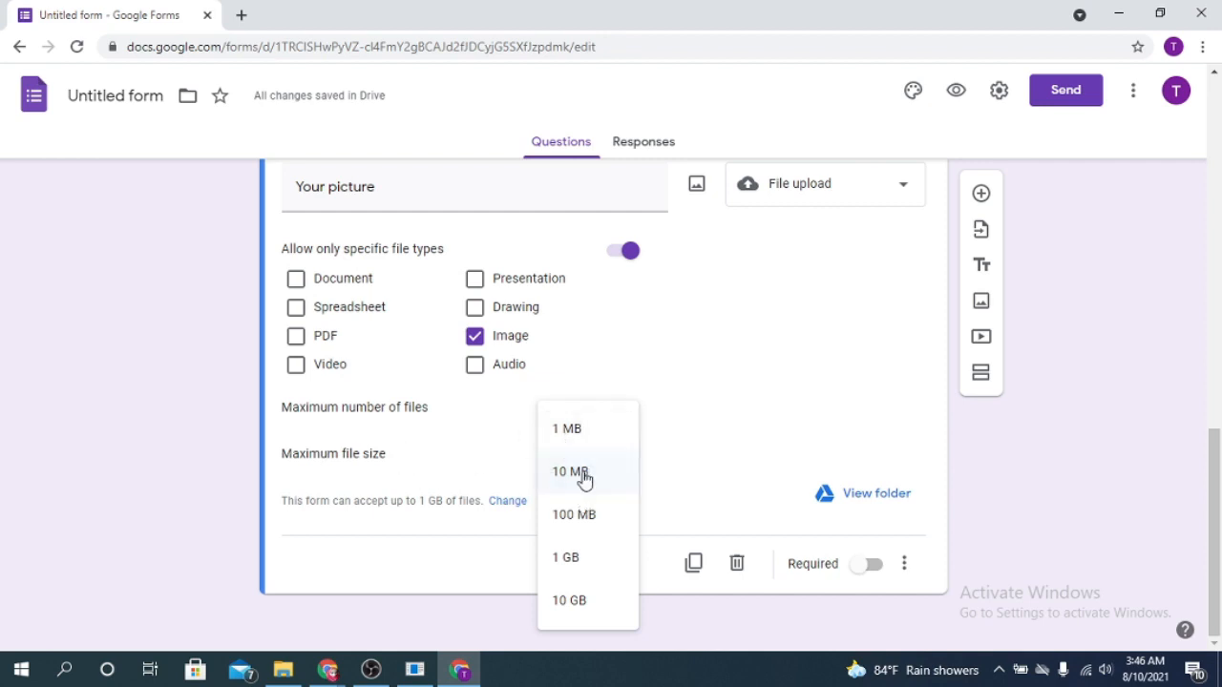
click(580, 523)
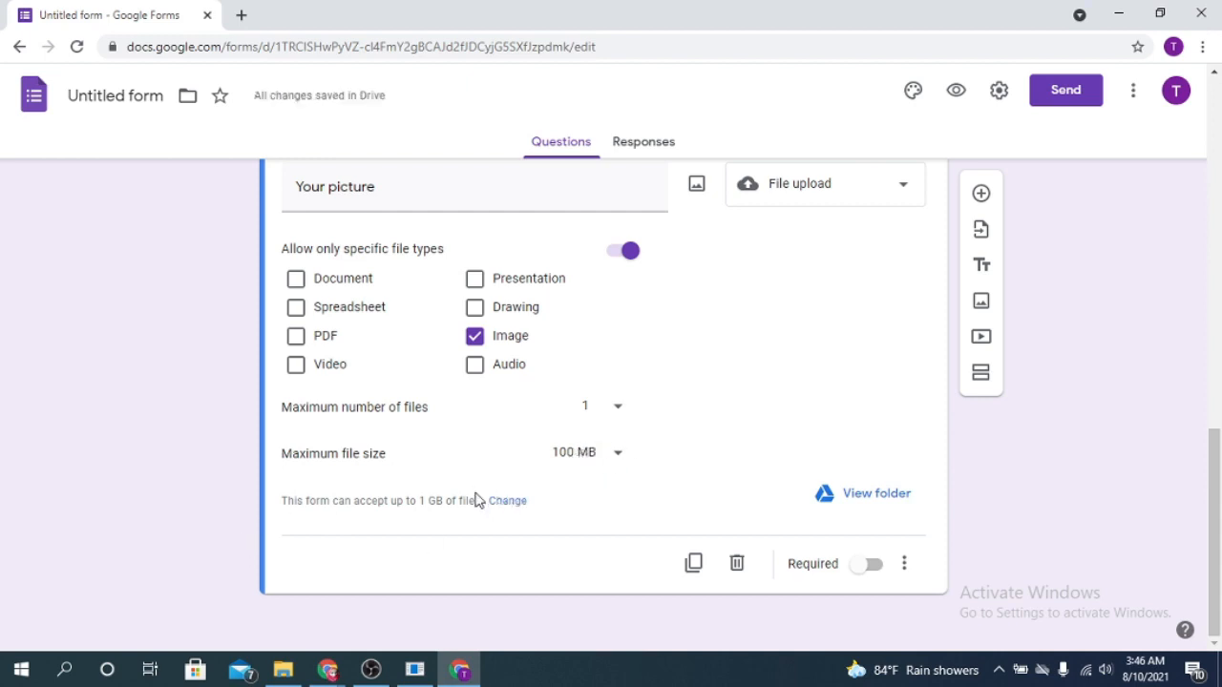
click(872, 567)
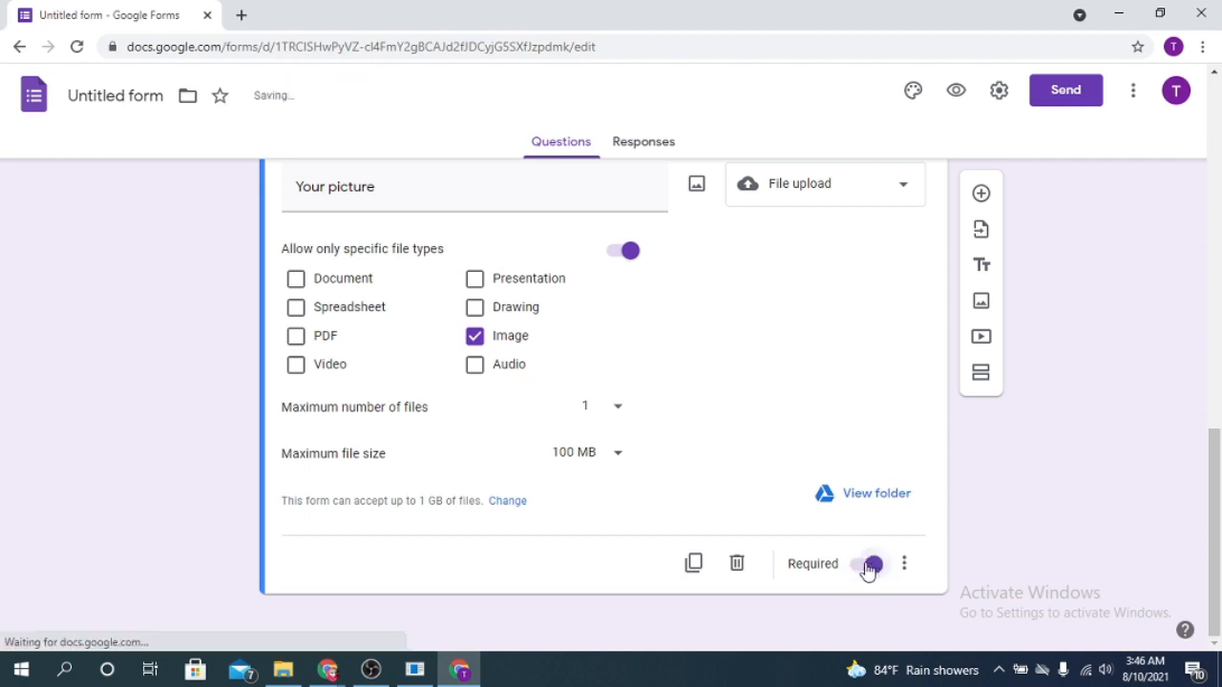
Add a blank question and choose the existing Untitled form as the source for importing questions
click(981, 193)
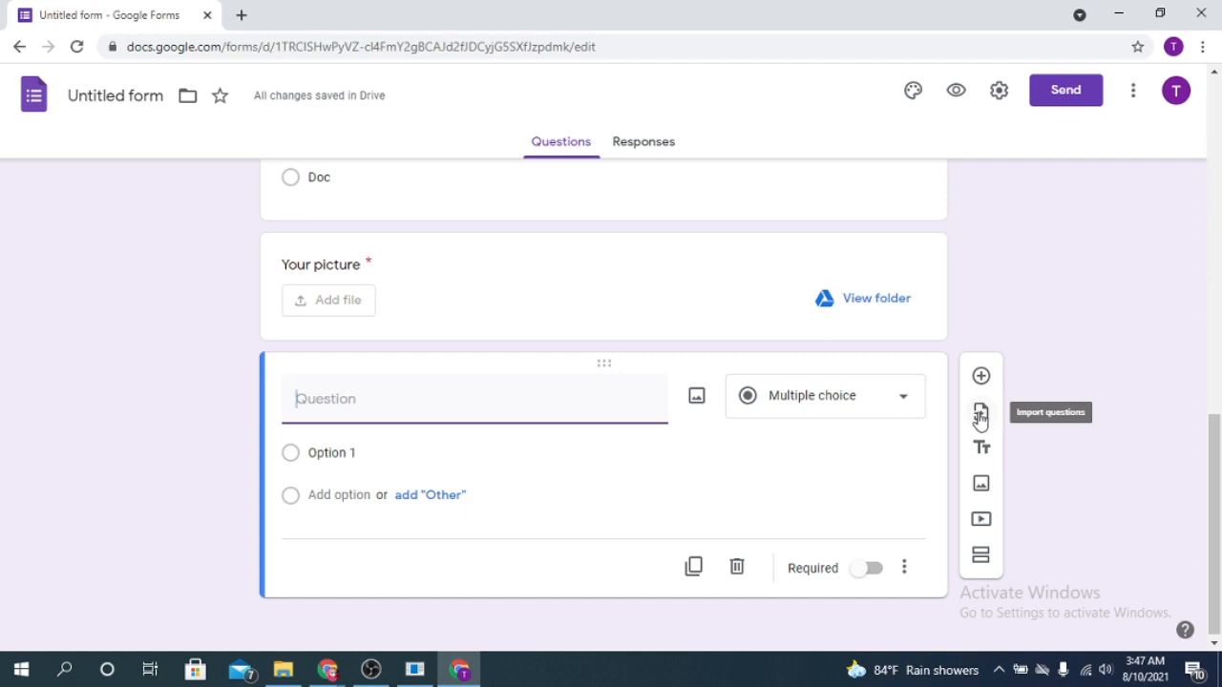
click(980, 416)
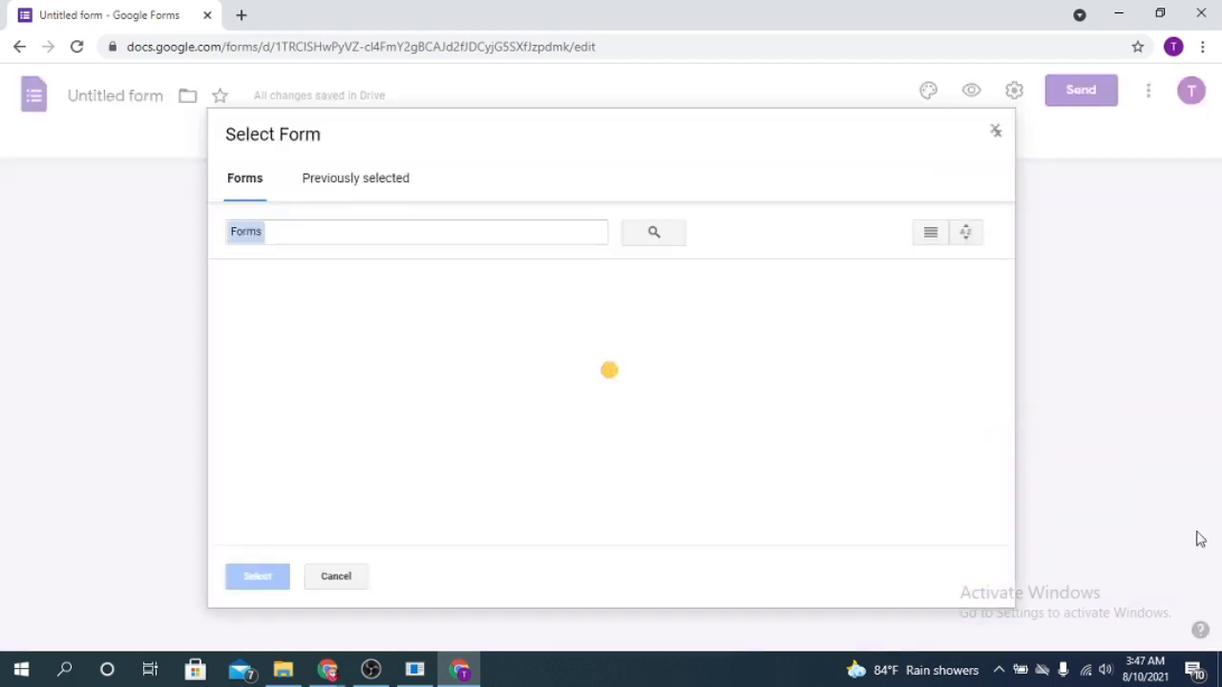
click(355, 177)
click(244, 178)
click(286, 458)
click(253, 579)
Import the Email, Gender, choice, Your picture and unnamed multiple choice questions, and restore the missing file upload folder
scroll(1029, 580, down, 2)
scroll(1039, 475, up, 2)
scroll(1038, 411, up, 2)
scroll(1083, 197, down, 3)
scroll(961, 414, down, 2)
scroll(1070, 367, up, 2)
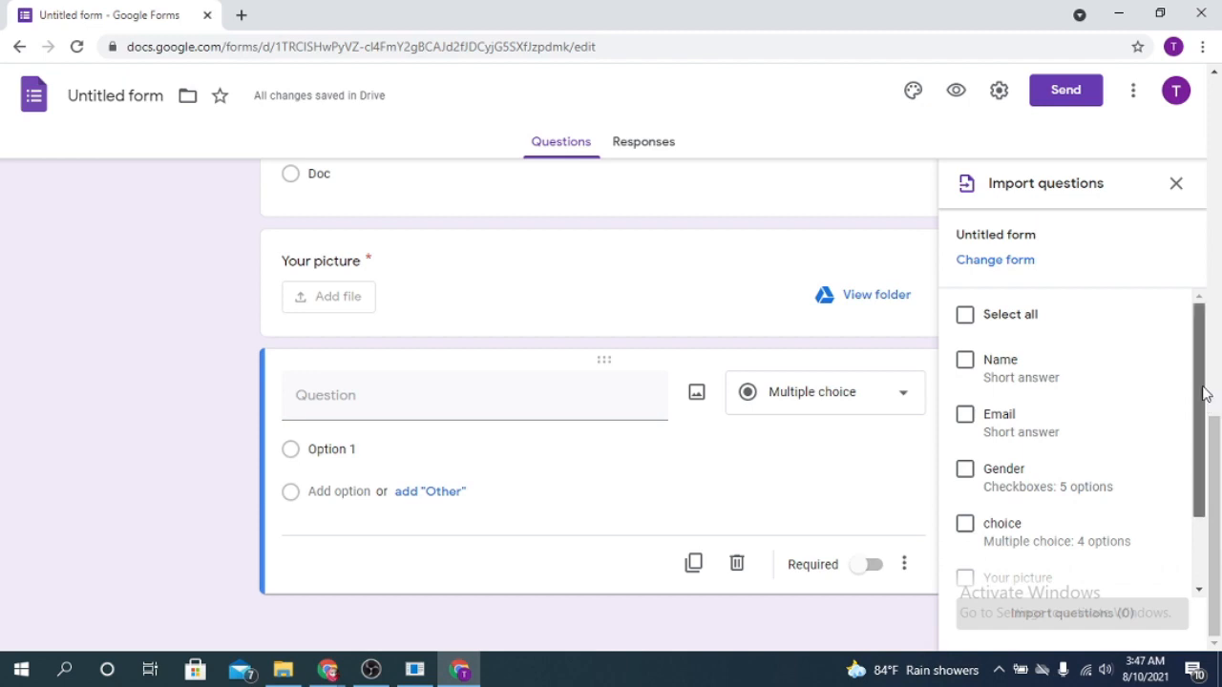
scroll(1077, 368, down, 1)
click(967, 325)
click(967, 377)
click(967, 431)
click(970, 485)
click(966, 538)
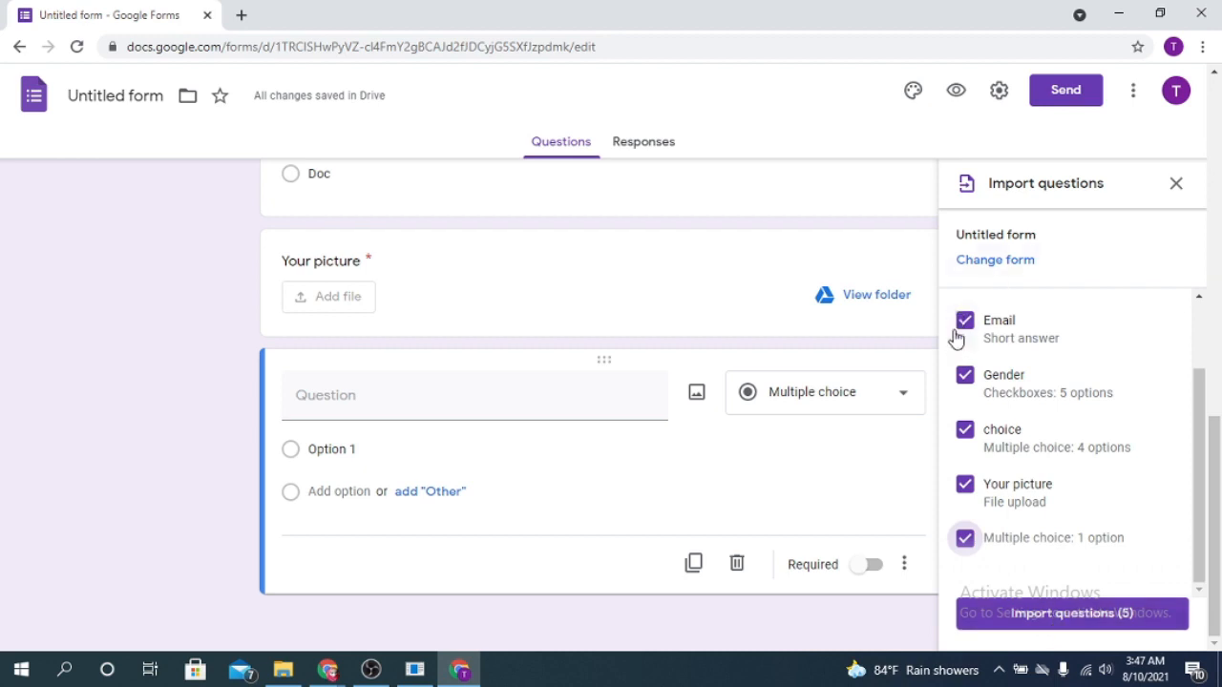
click(1048, 616)
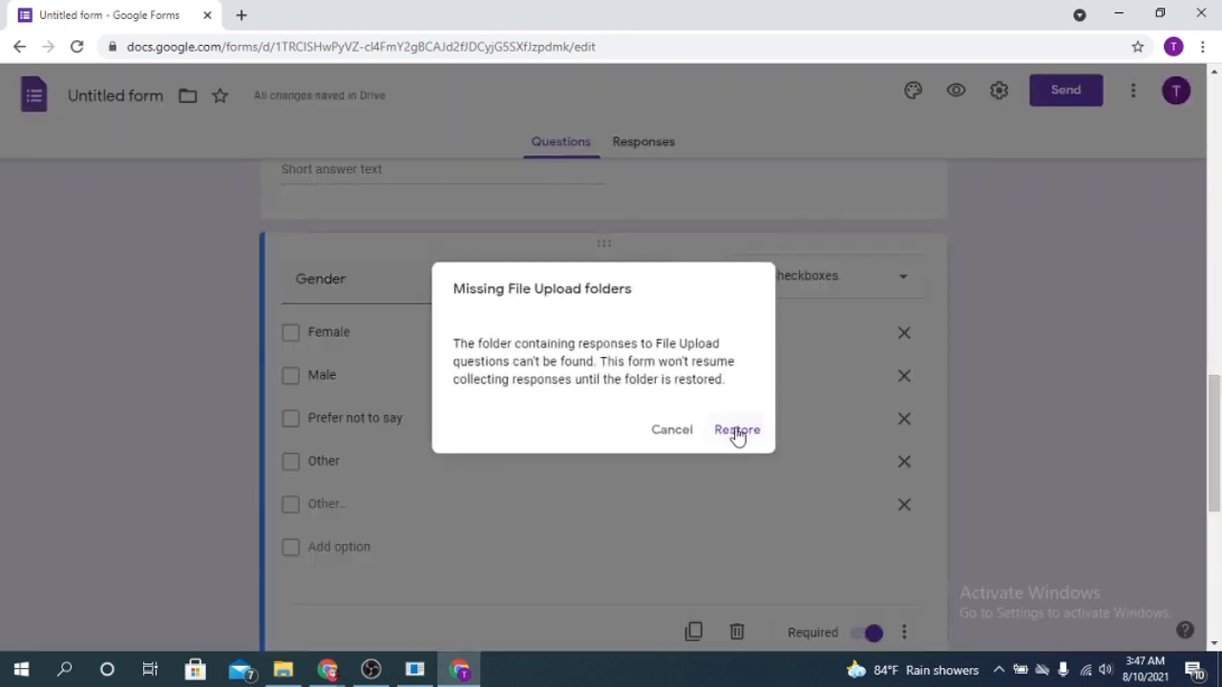
click(737, 430)
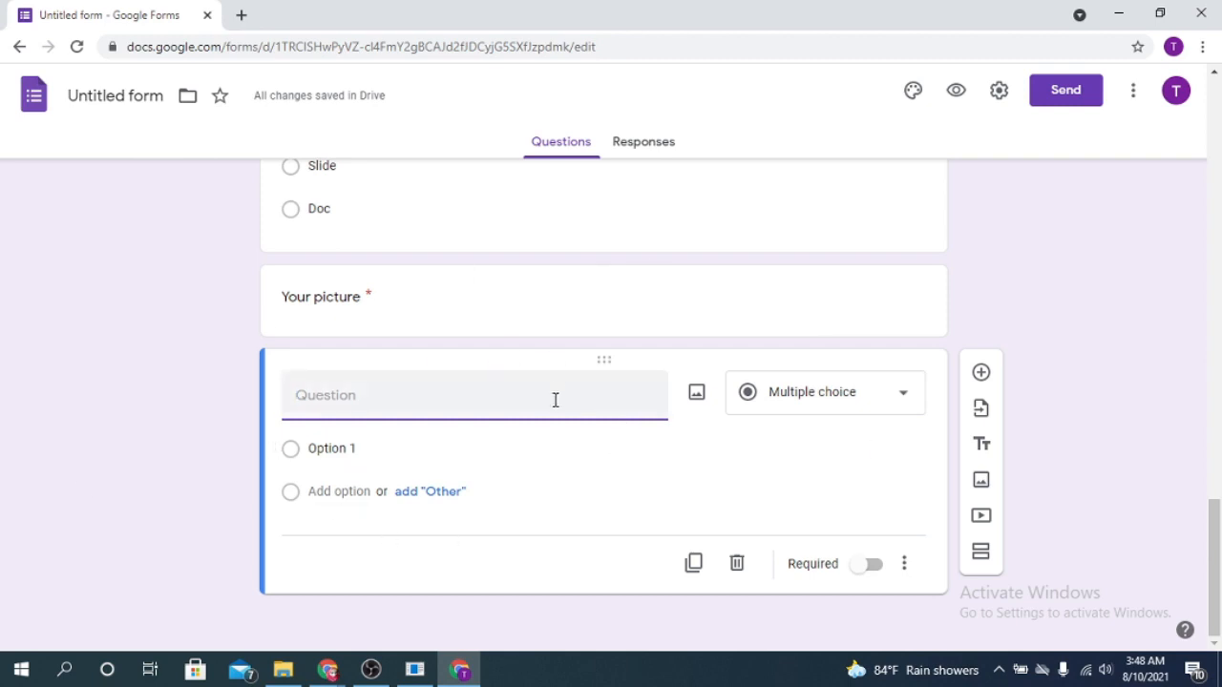
Delete the blank multiple choice question at the end of the form
click(738, 565)
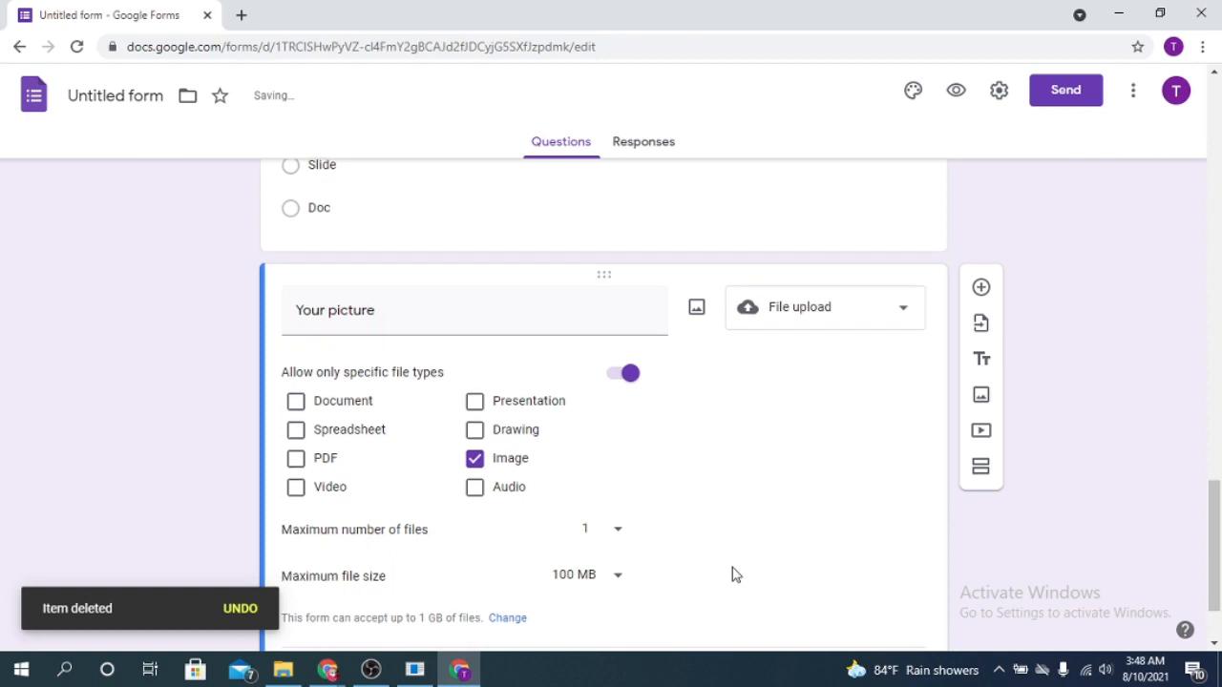
scroll(736, 569, down, 2)
double_click(752, 365)
click(840, 397)
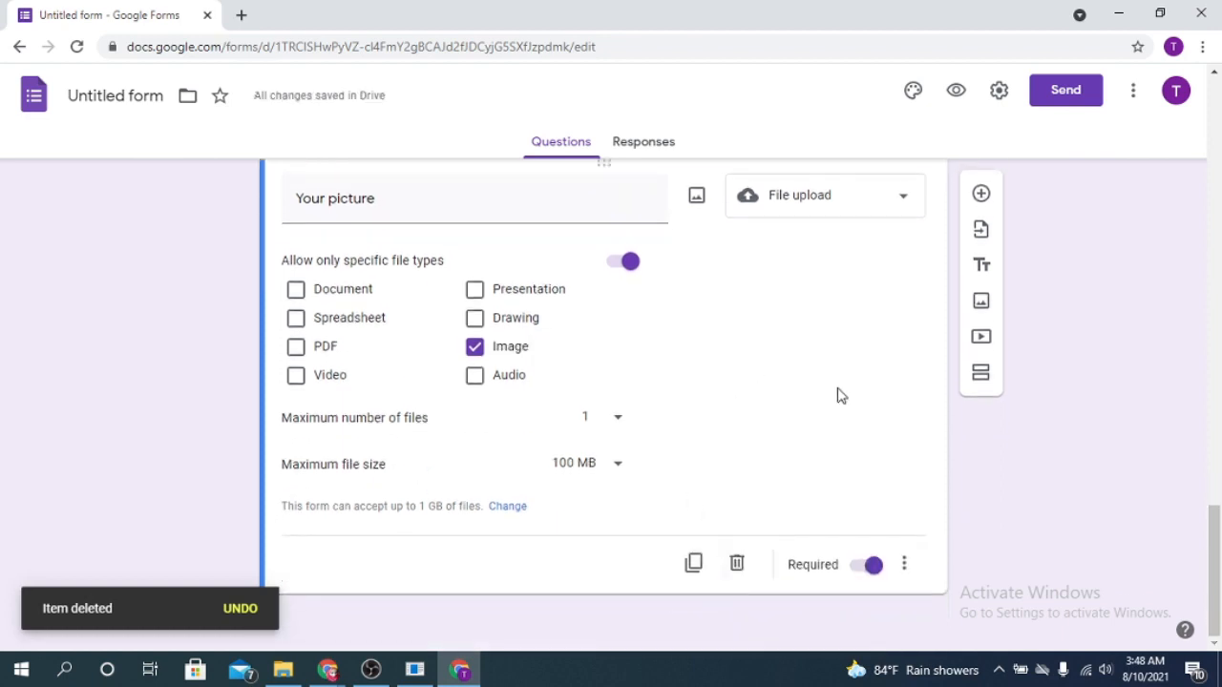
Duplicate the Your picture file upload question and retitle the copy NID
click(694, 564)
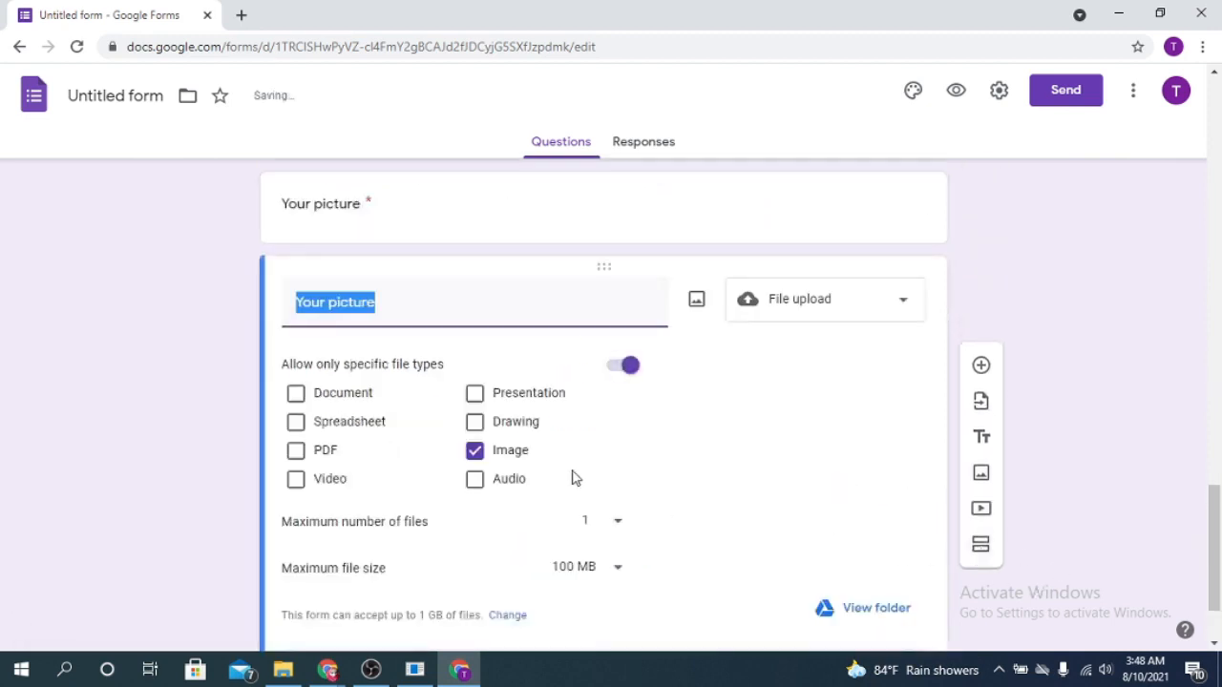
click(392, 300)
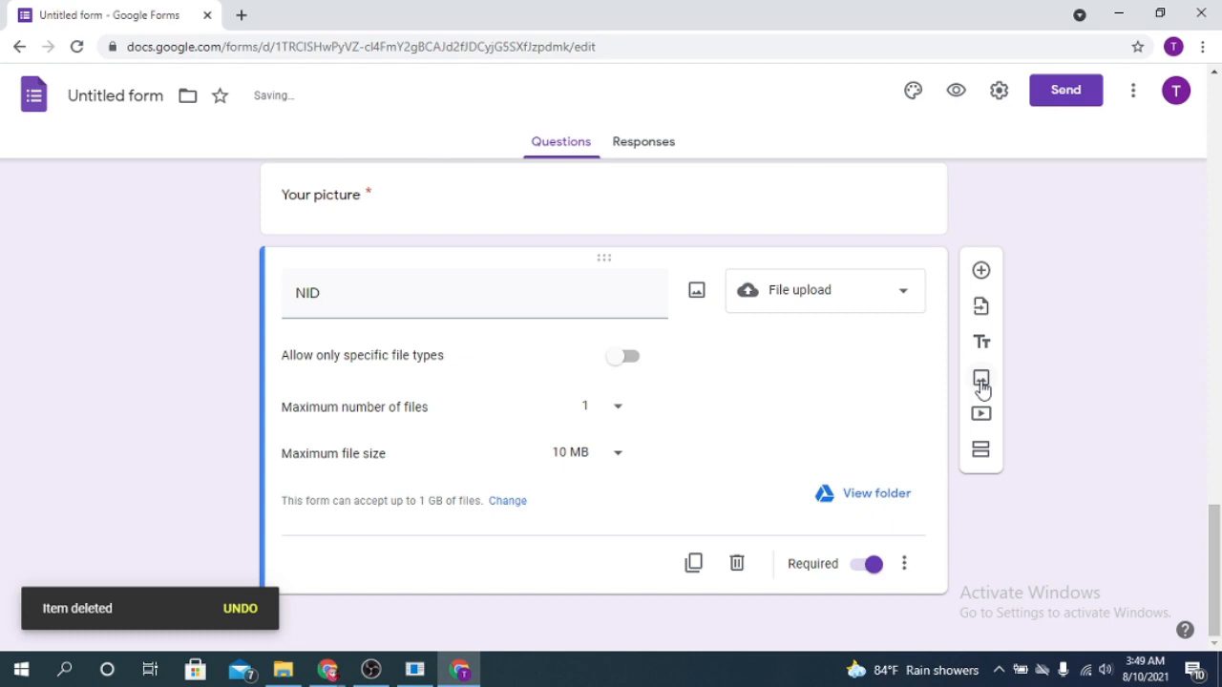
Examine the camera, photos, Google image search, URL and upload sources for inserting an image, dismissing the camera permission request
click(981, 380)
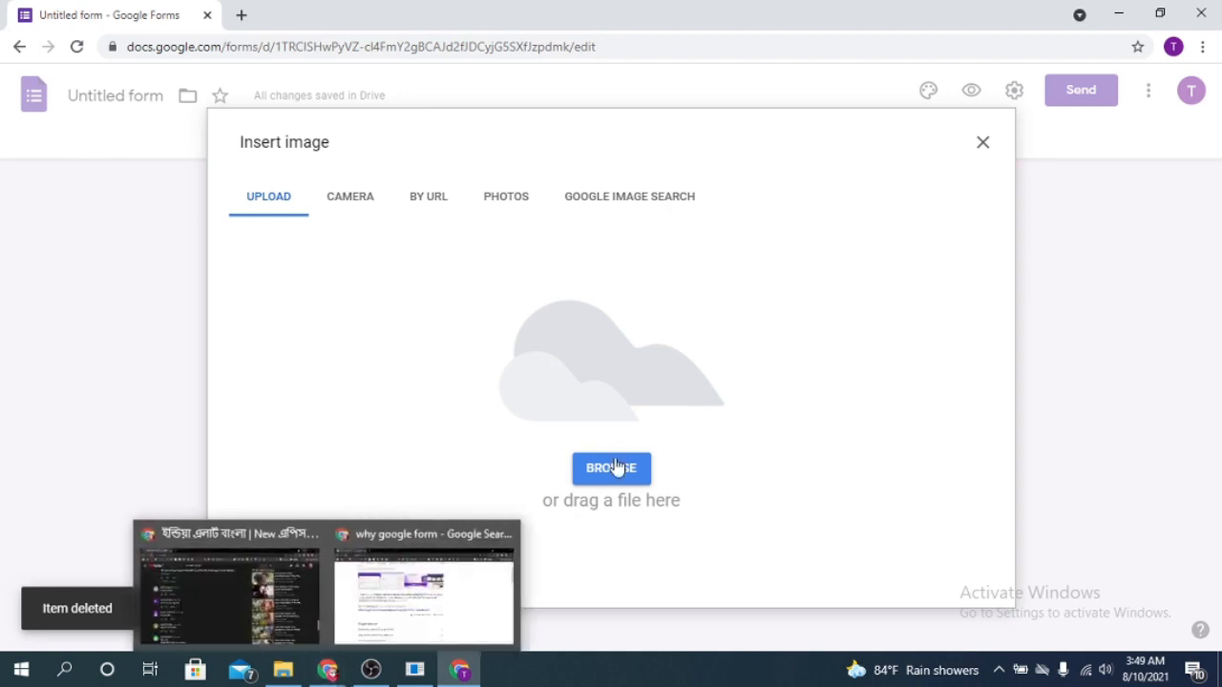
click(355, 202)
click(501, 200)
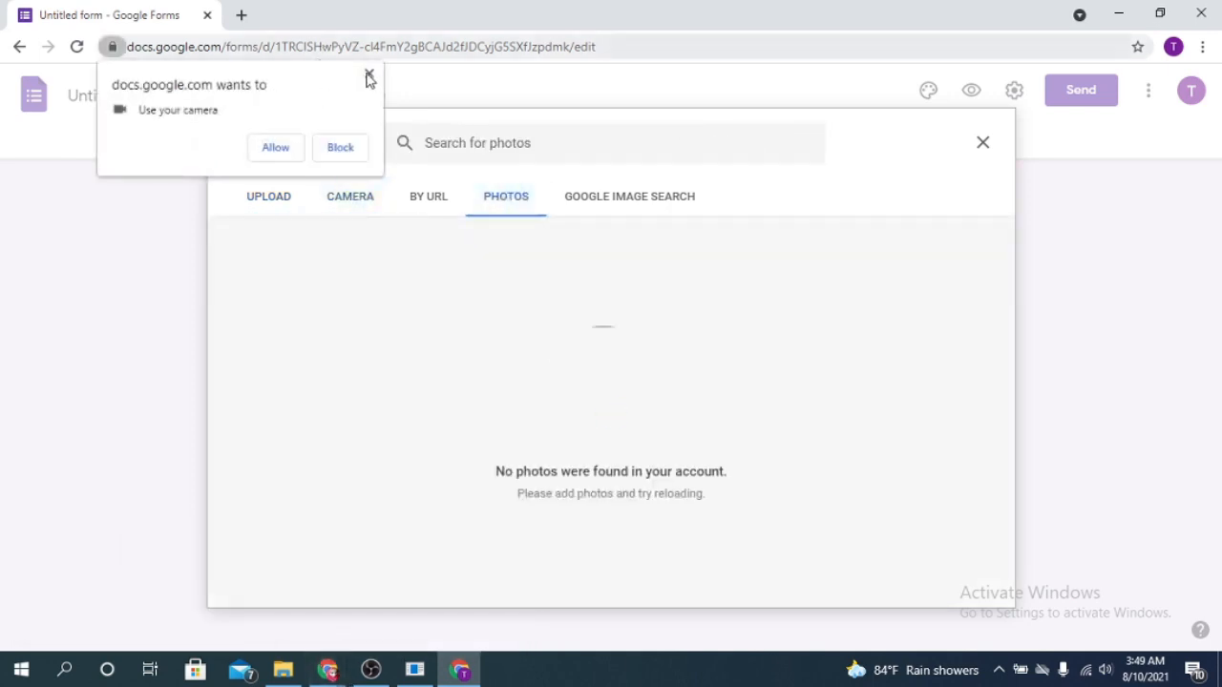
click(368, 76)
click(649, 198)
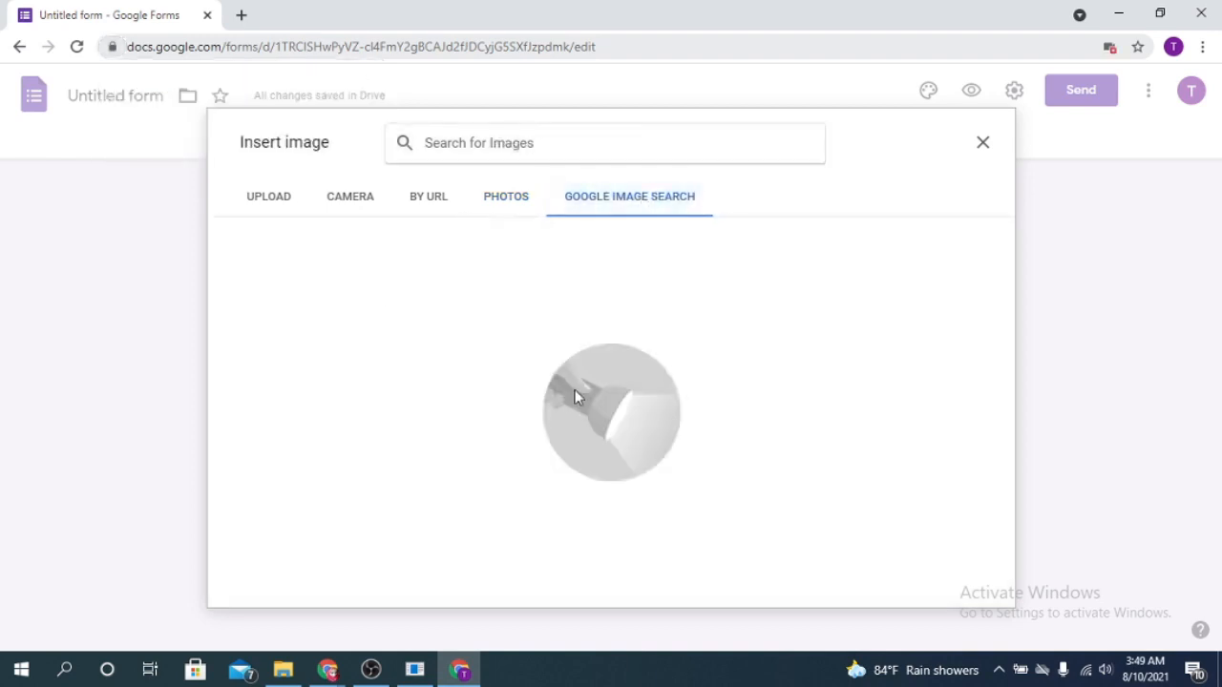
click(424, 207)
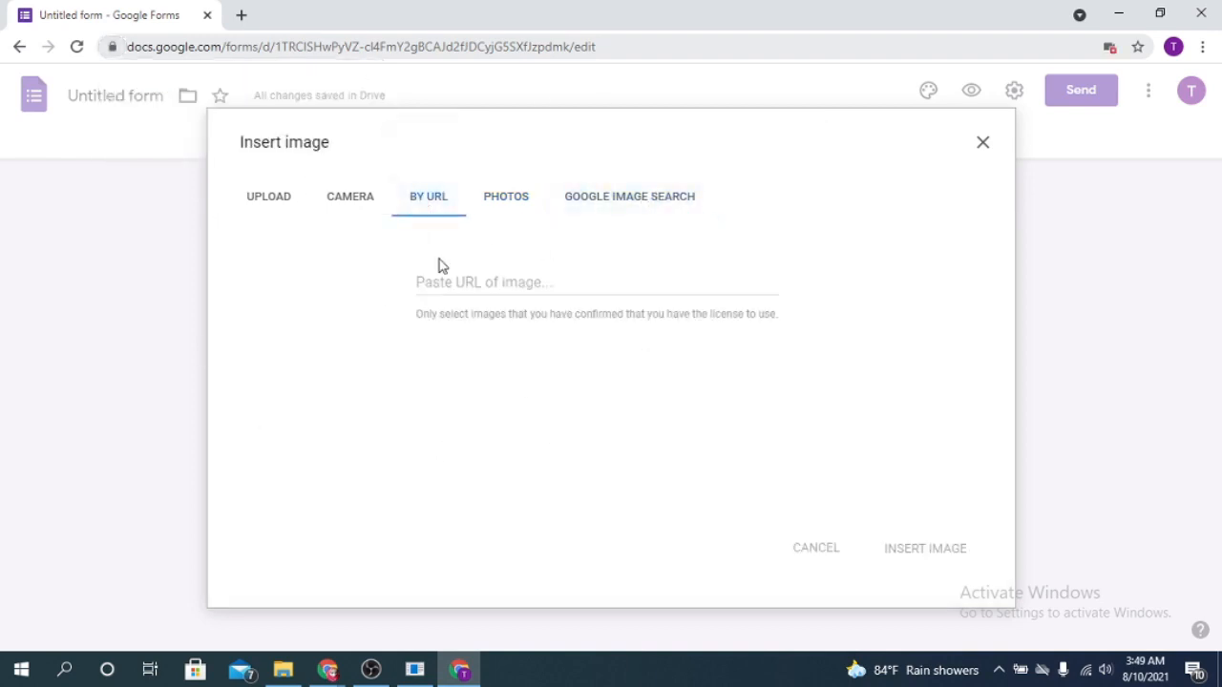
click(244, 209)
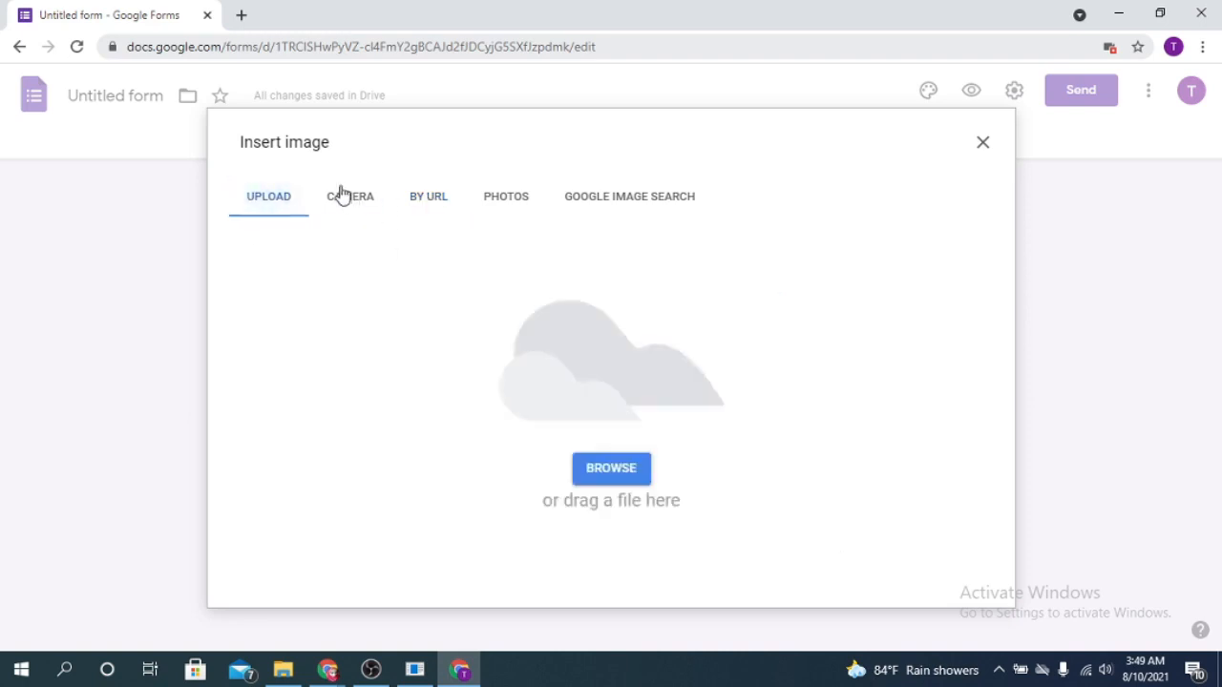
Insert the watercolour four-season tree picture from File Explorer as an image below the NID question
click(283, 669)
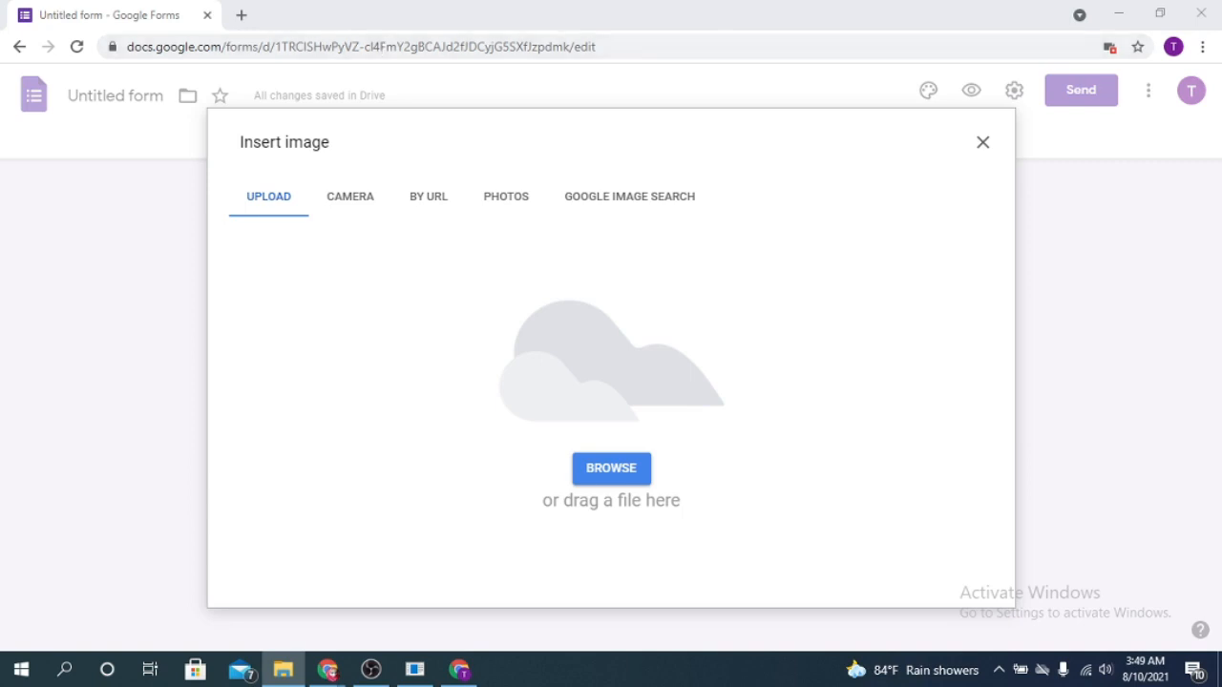
scroll(760, 325, down, 3)
drag(759, 326, 448, 354)
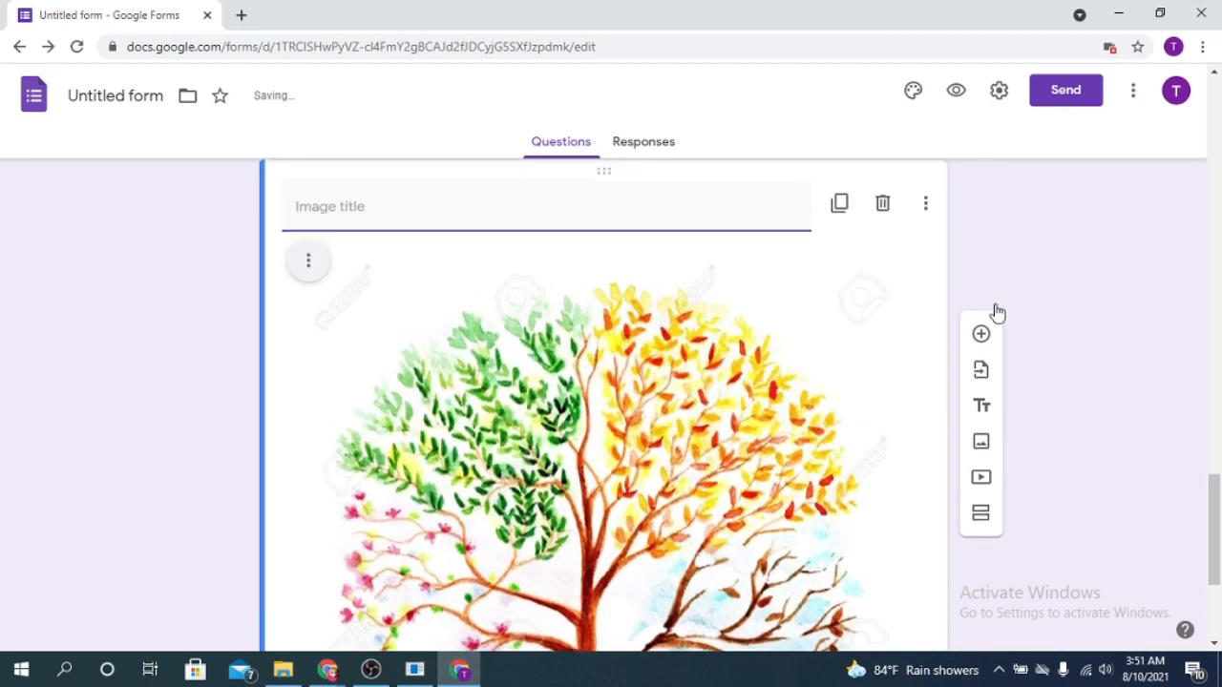
Add a blank multiple choice question below the tree image and start a new section between the image and that question
click(981, 192)
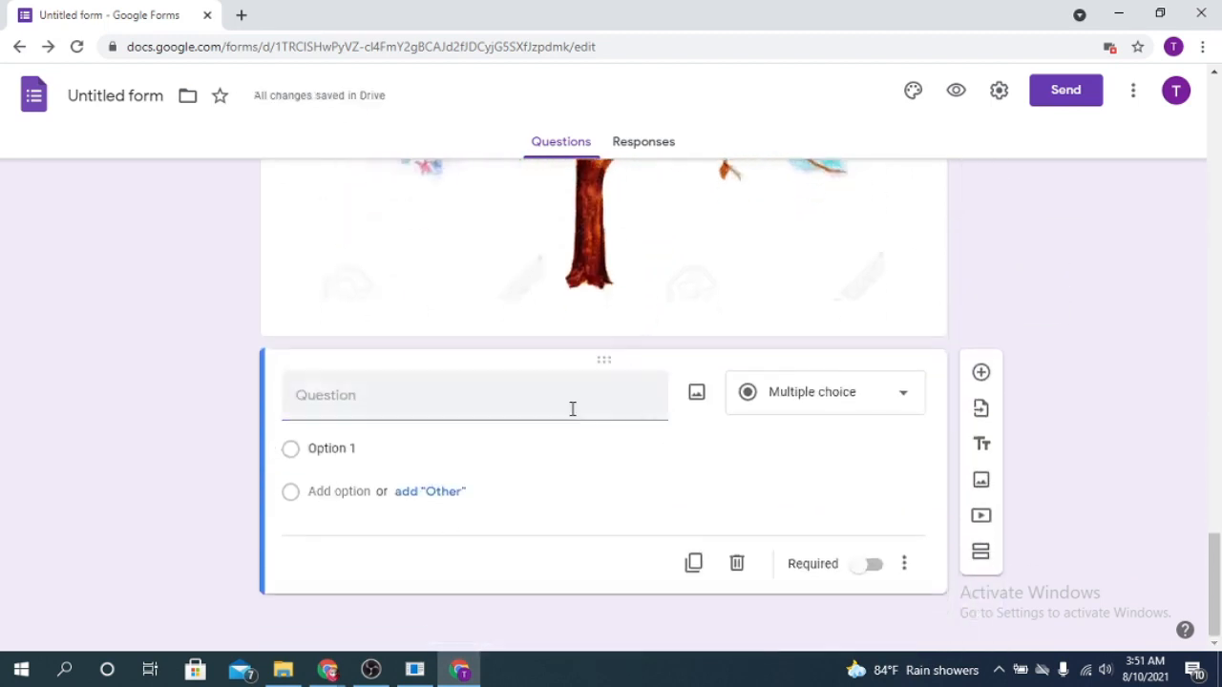
scroll(691, 404, up, 6)
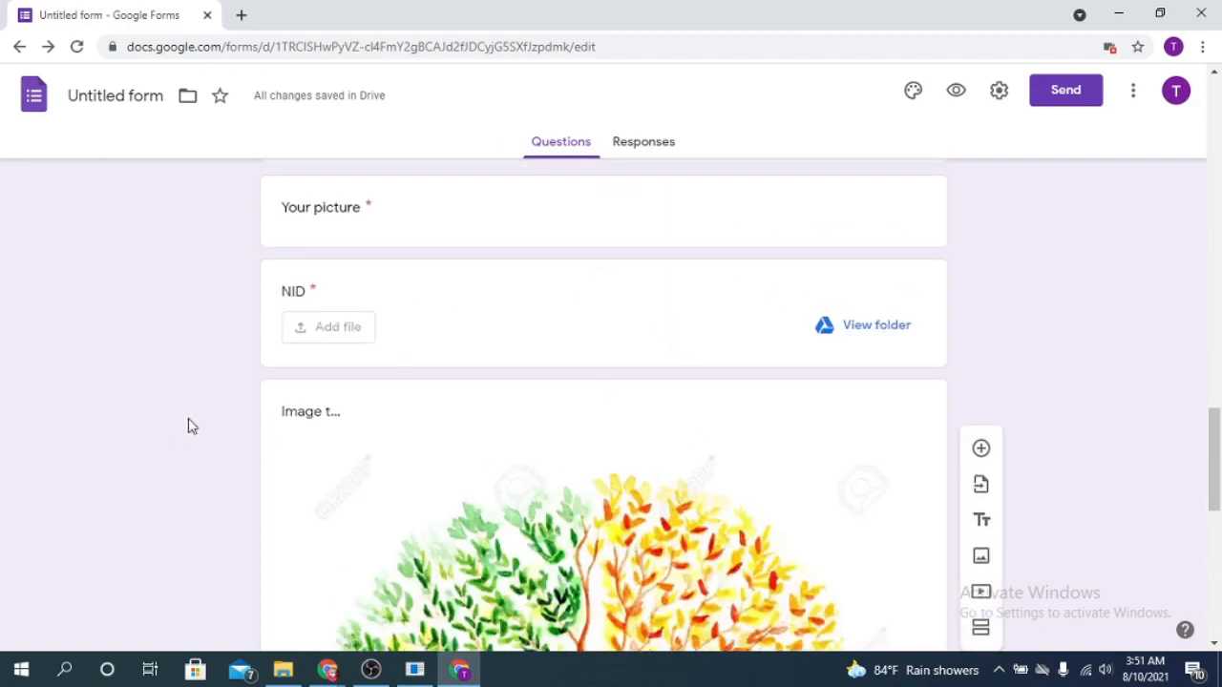
click(349, 414)
scroll(660, 403, down, 5)
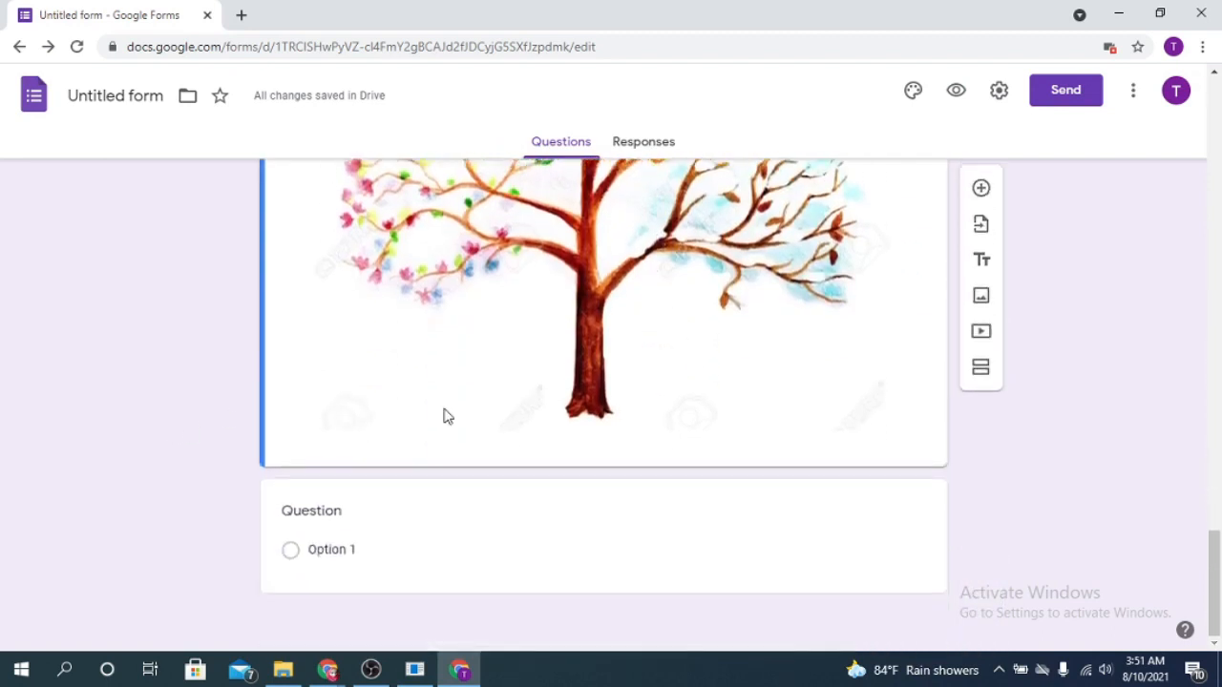
scroll(444, 416, up, 1)
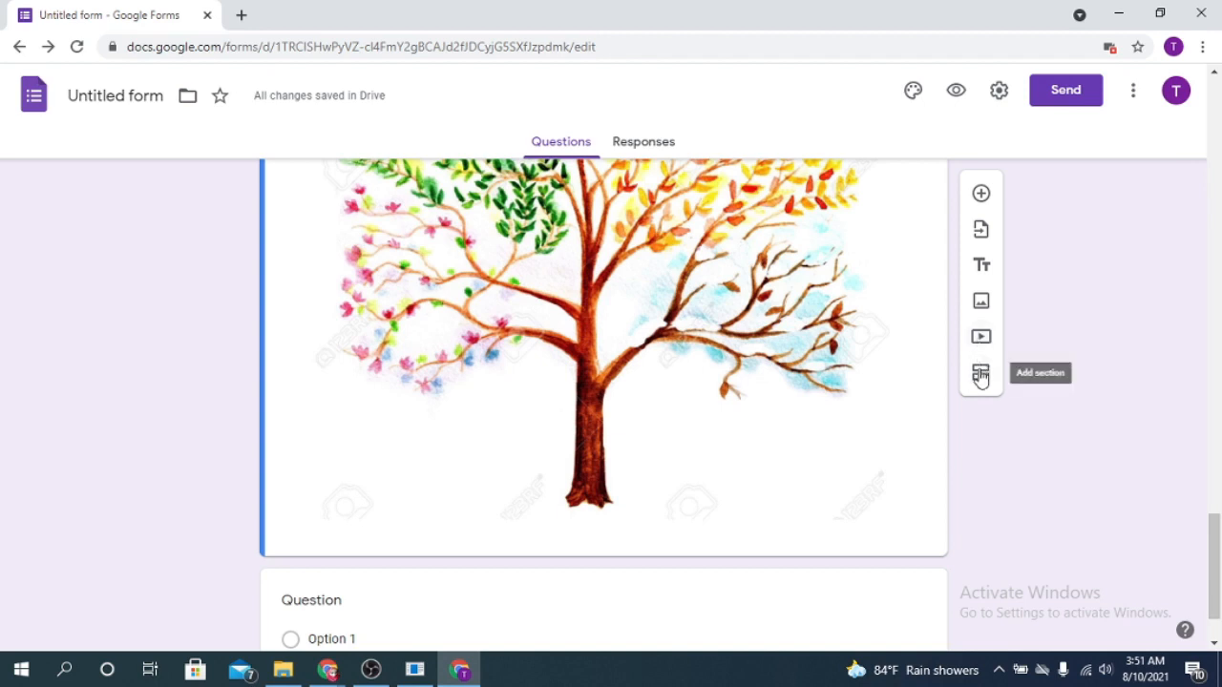
click(980, 376)
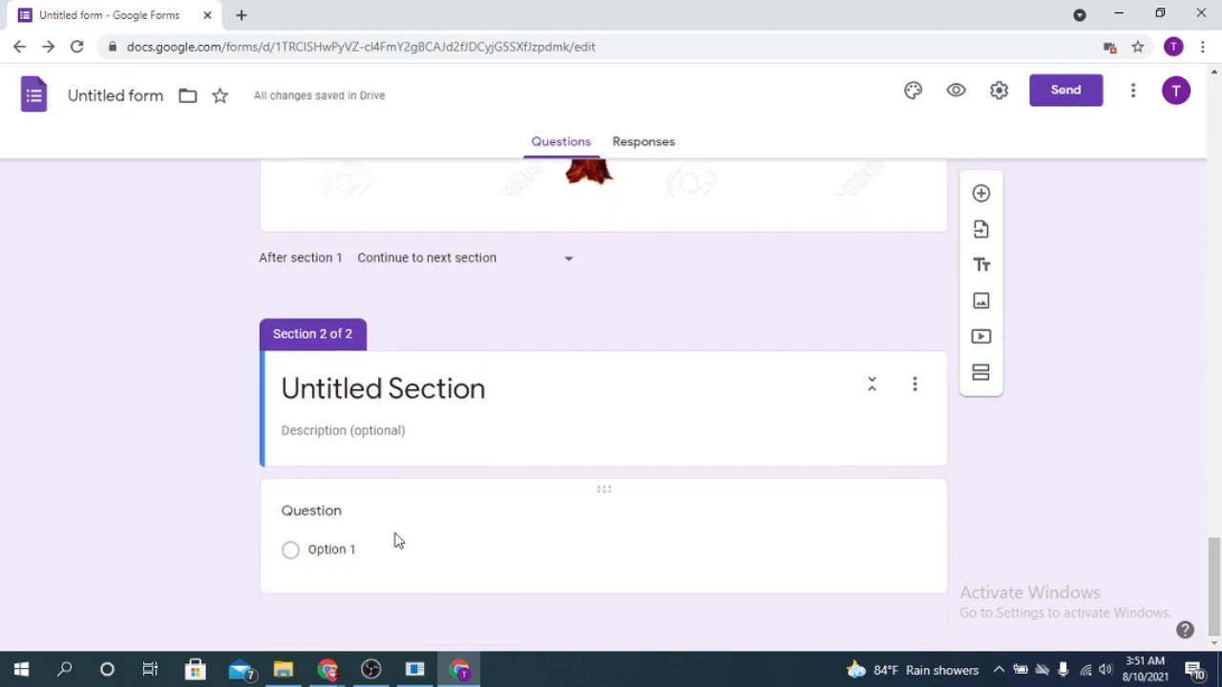
Title the new section "2nd section"
click(346, 388)
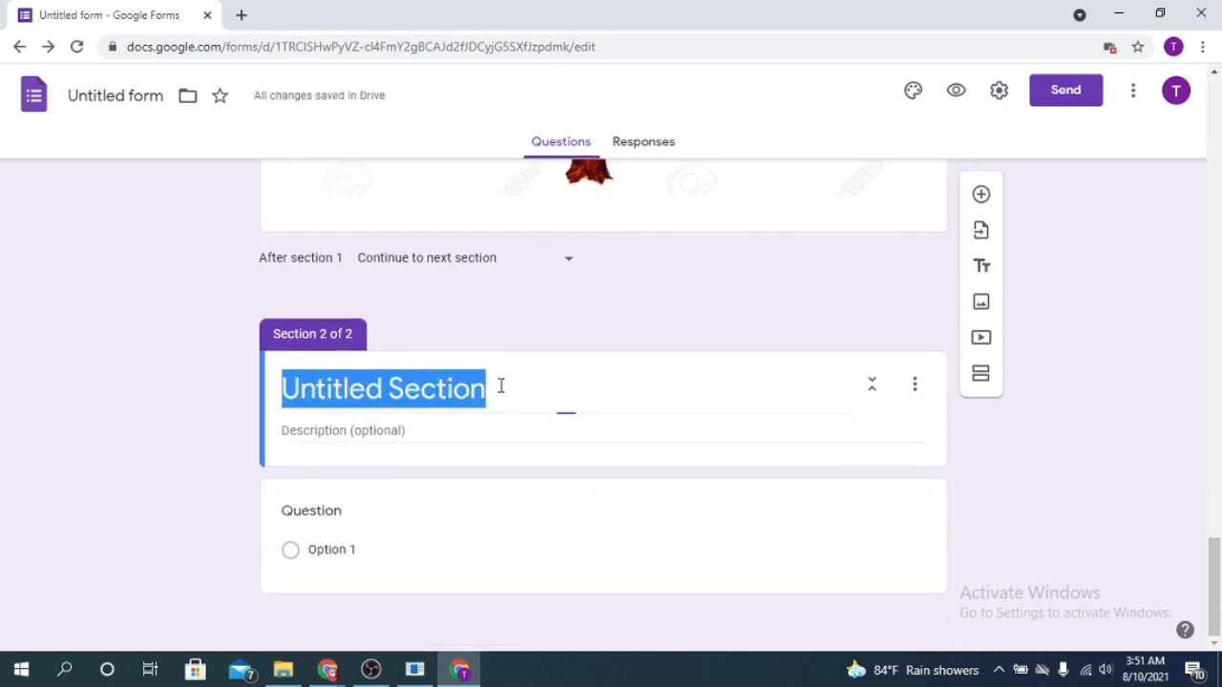
key(BackSpace)
text(Ima)
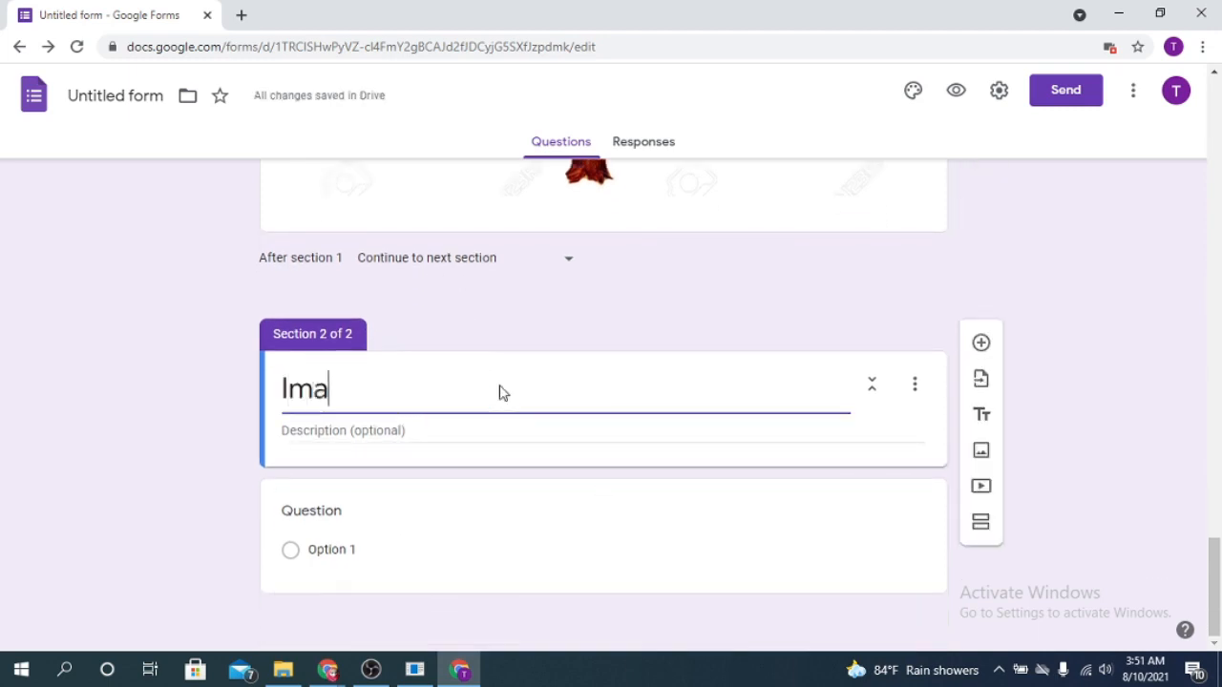
key(BackSpace)
key(BackSpace)
key(BackSpace)
text(2)
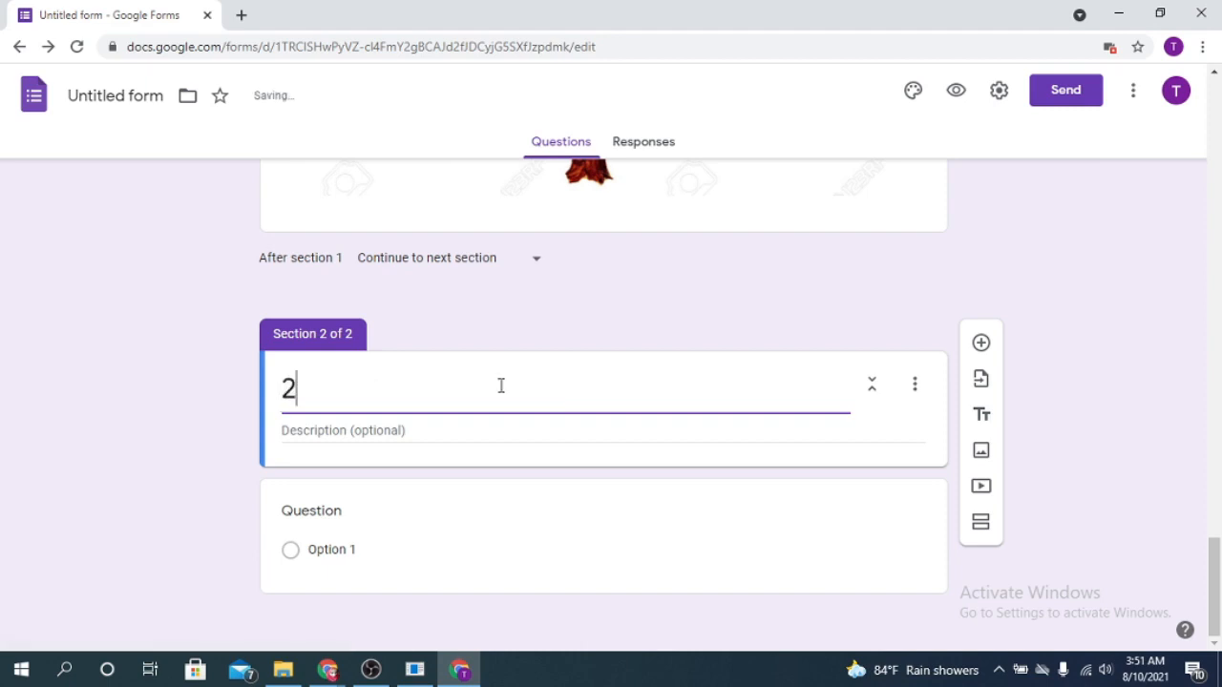
text(nd section)
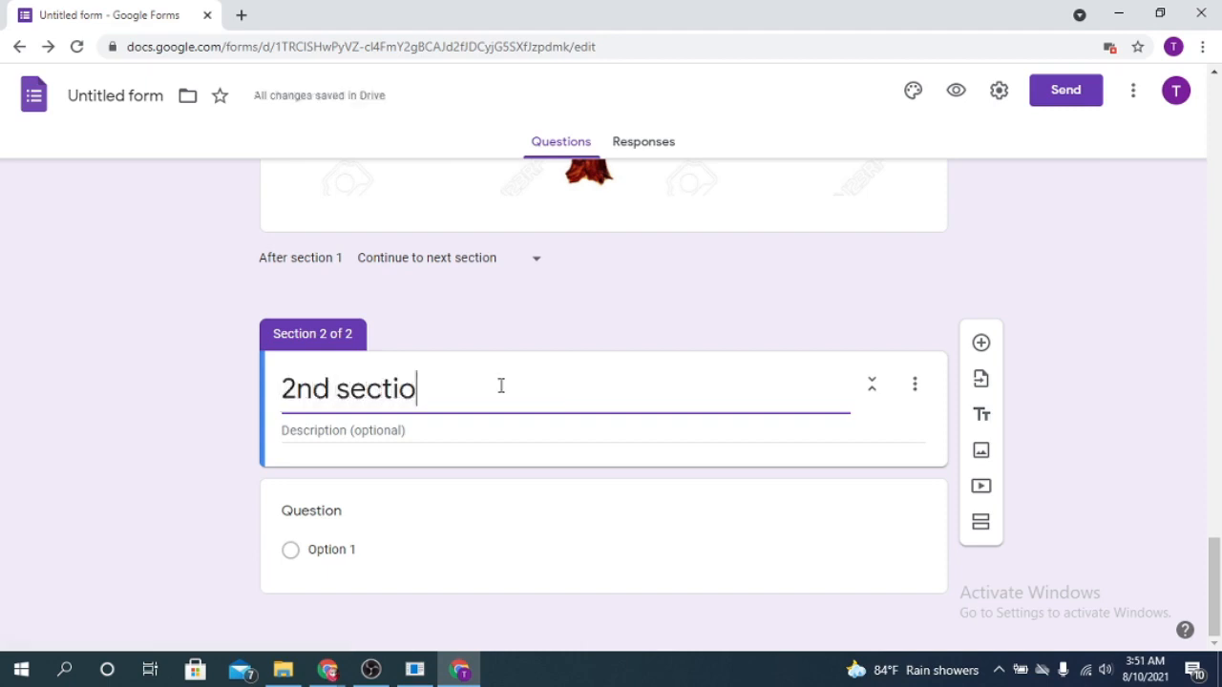
click(346, 497)
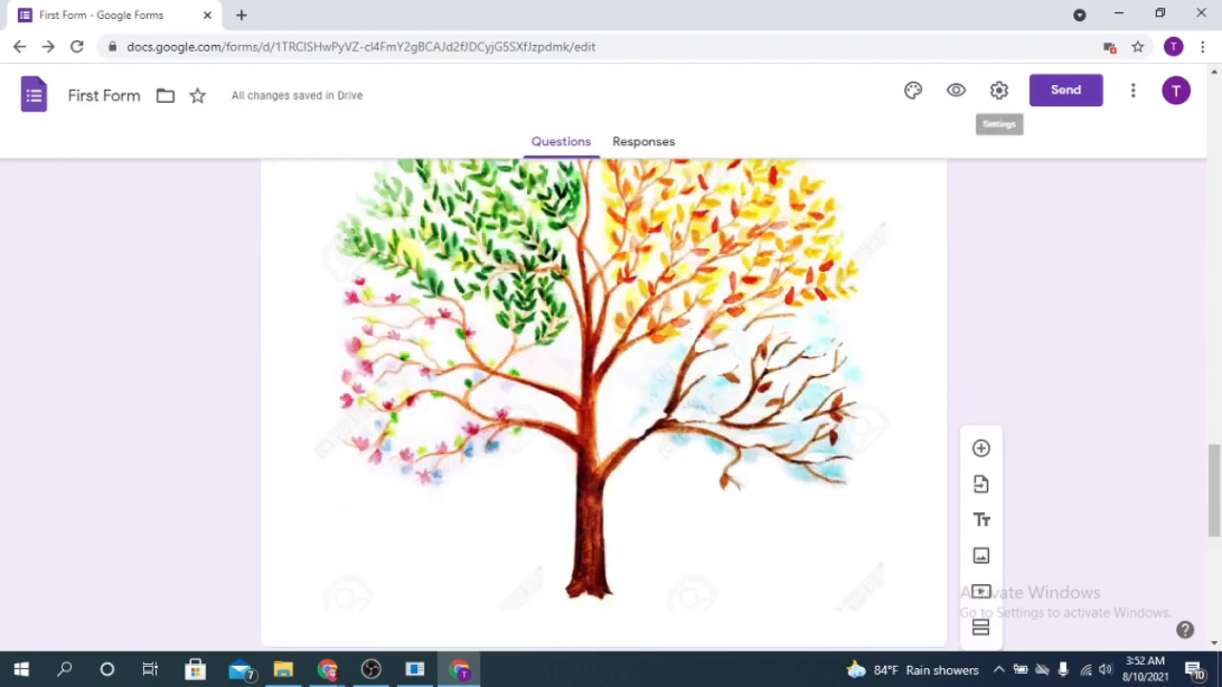
Try teal, blue and blue gray as the form's theme color and settle on red orange
click(914, 92)
scroll(718, 311, up, 3)
scroll(718, 312, up, 10)
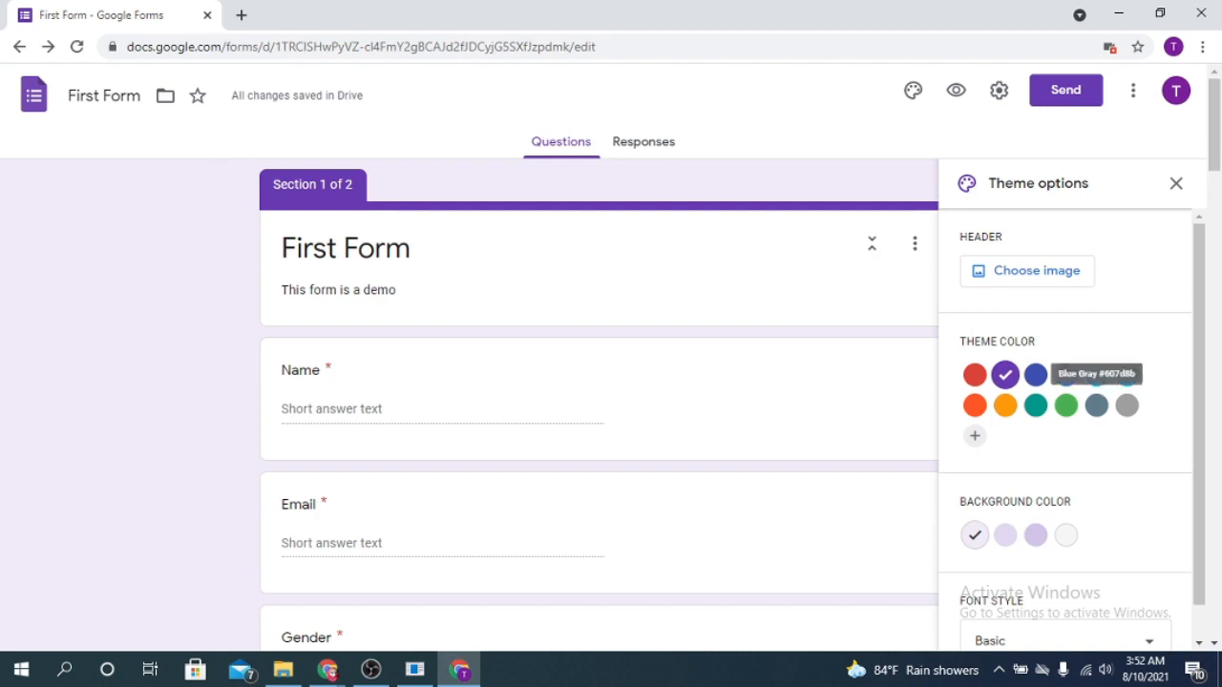
click(1037, 406)
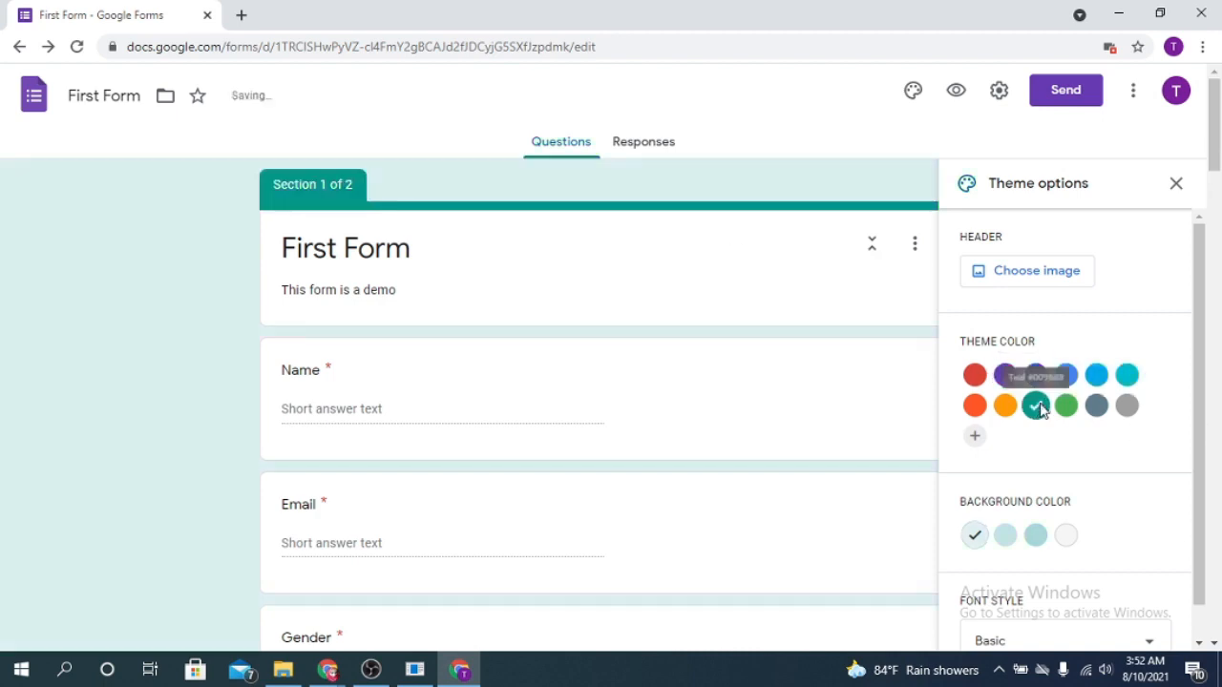
click(1067, 375)
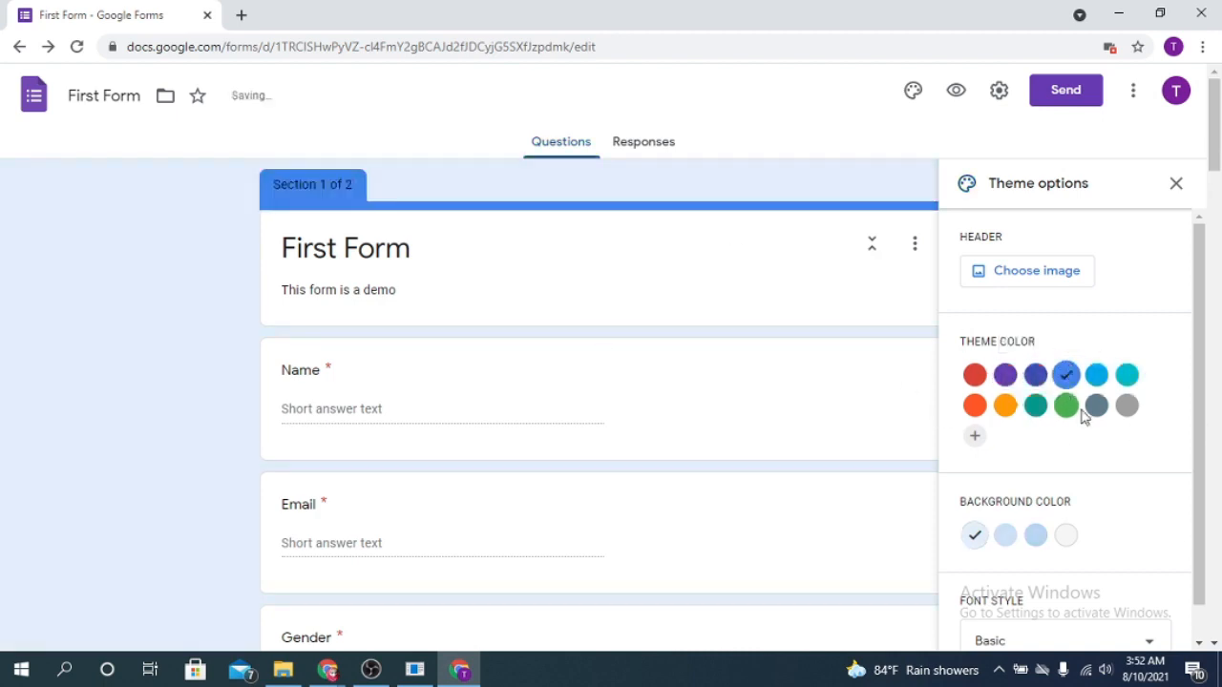
click(1097, 406)
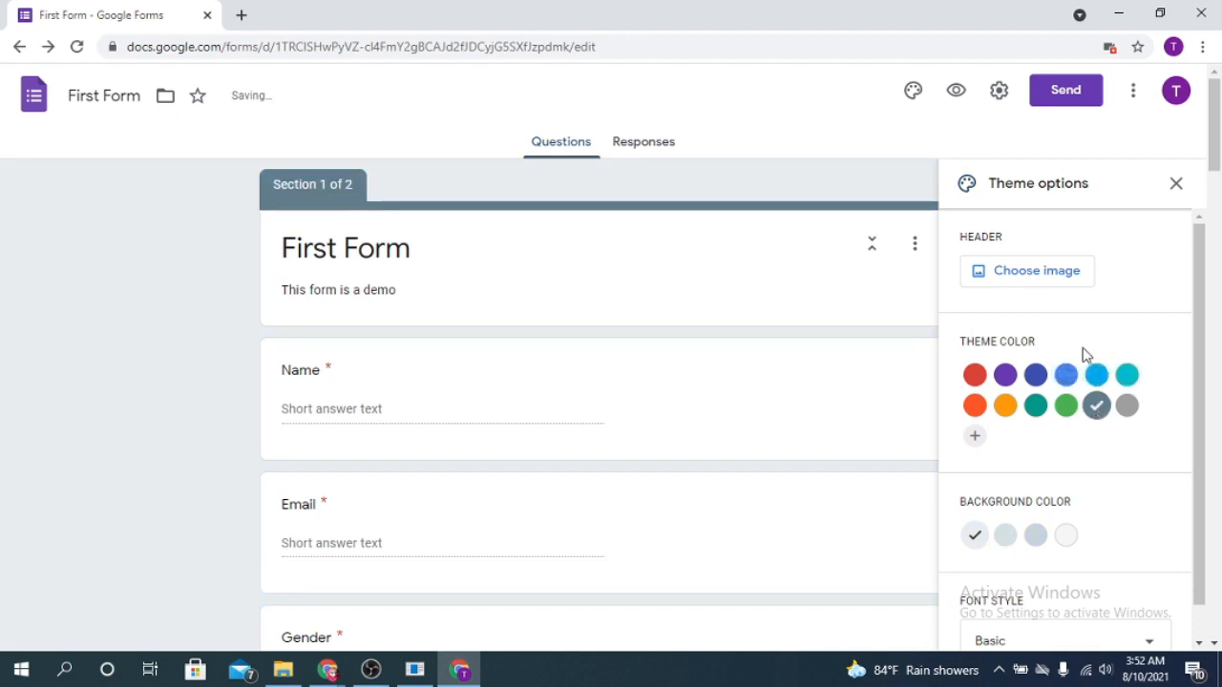
click(975, 405)
Try the Decorative font style on the form and settle on Playful
scroll(1142, 512, down, 1)
scroll(1143, 512, up, 1)
scroll(1127, 467, down, 1)
click(1150, 596)
click(1025, 539)
click(1117, 606)
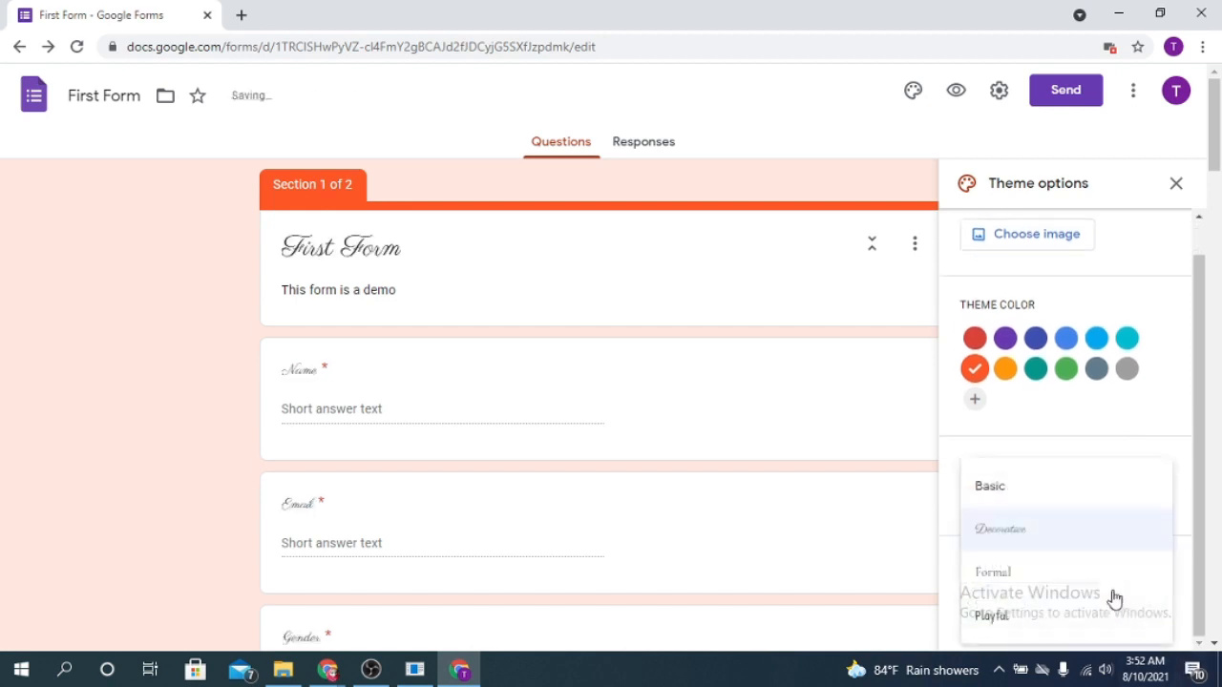
click(993, 616)
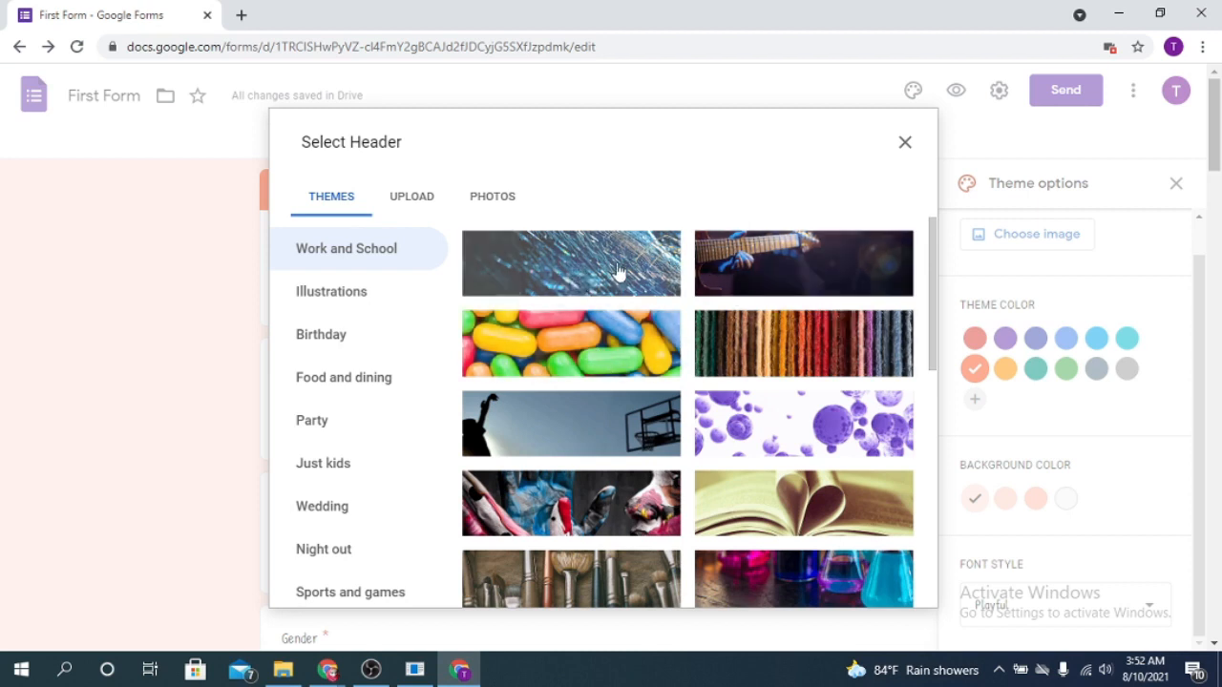
Set the form header to the football pitch and goal net image from the themes and close the theme options
click(583, 458)
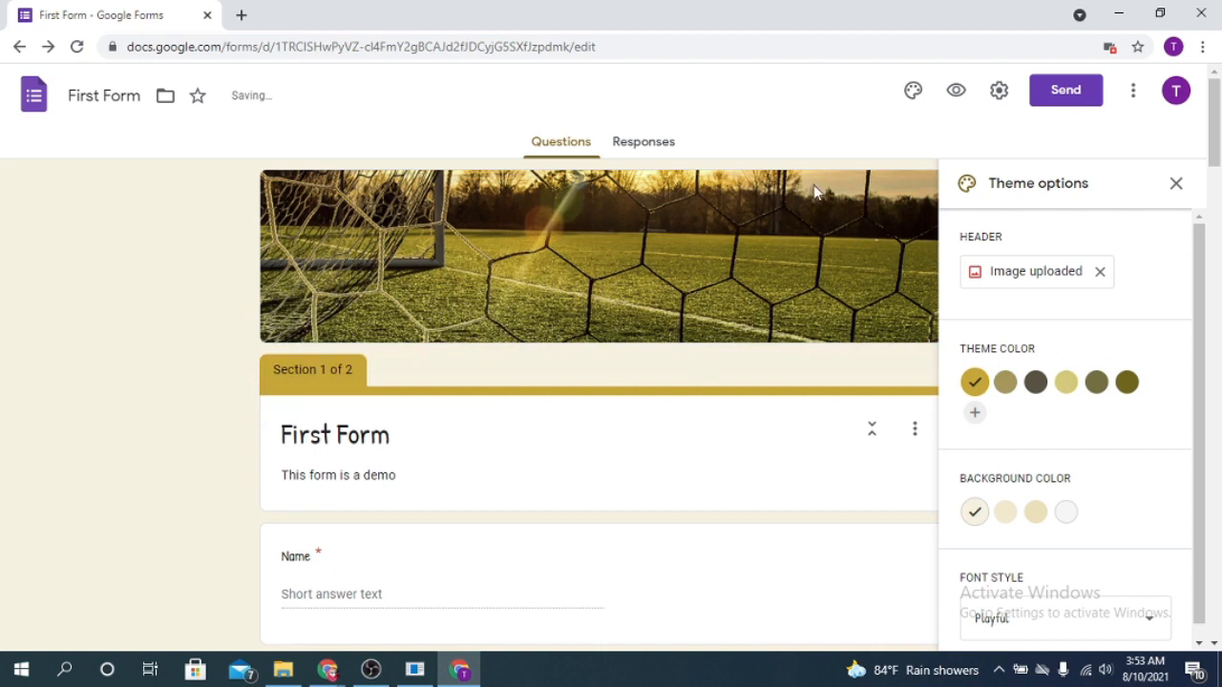
scroll(506, 417, down, 5)
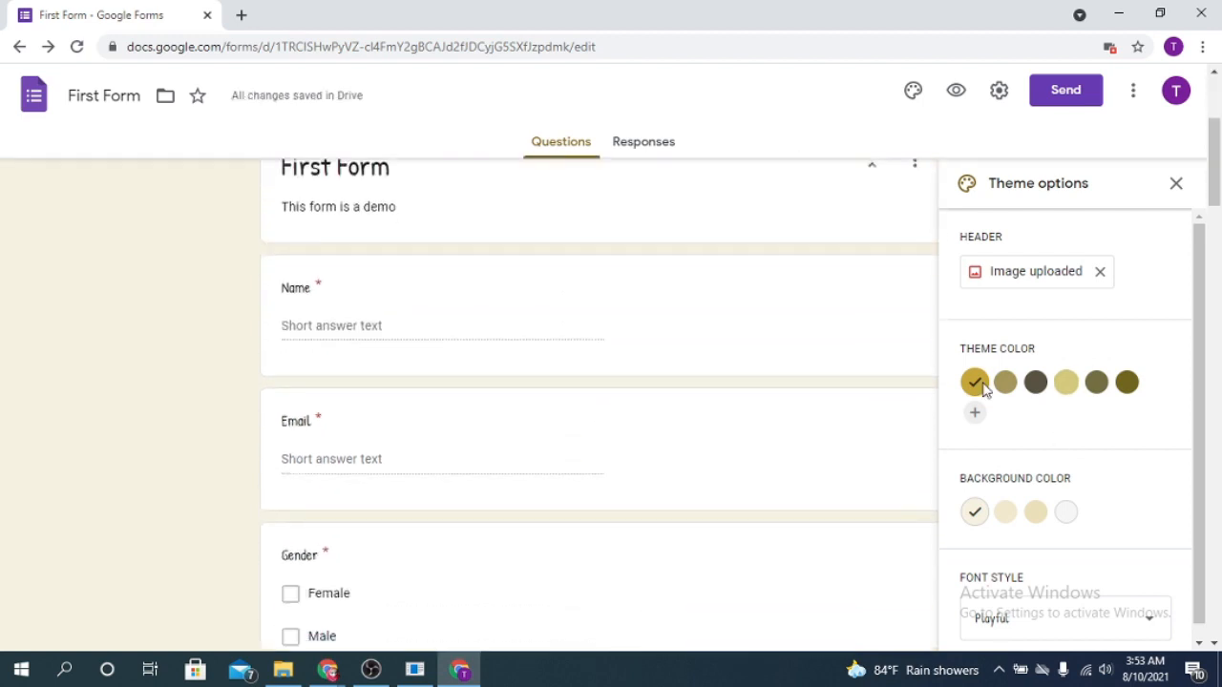
click(998, 90)
click(1109, 120)
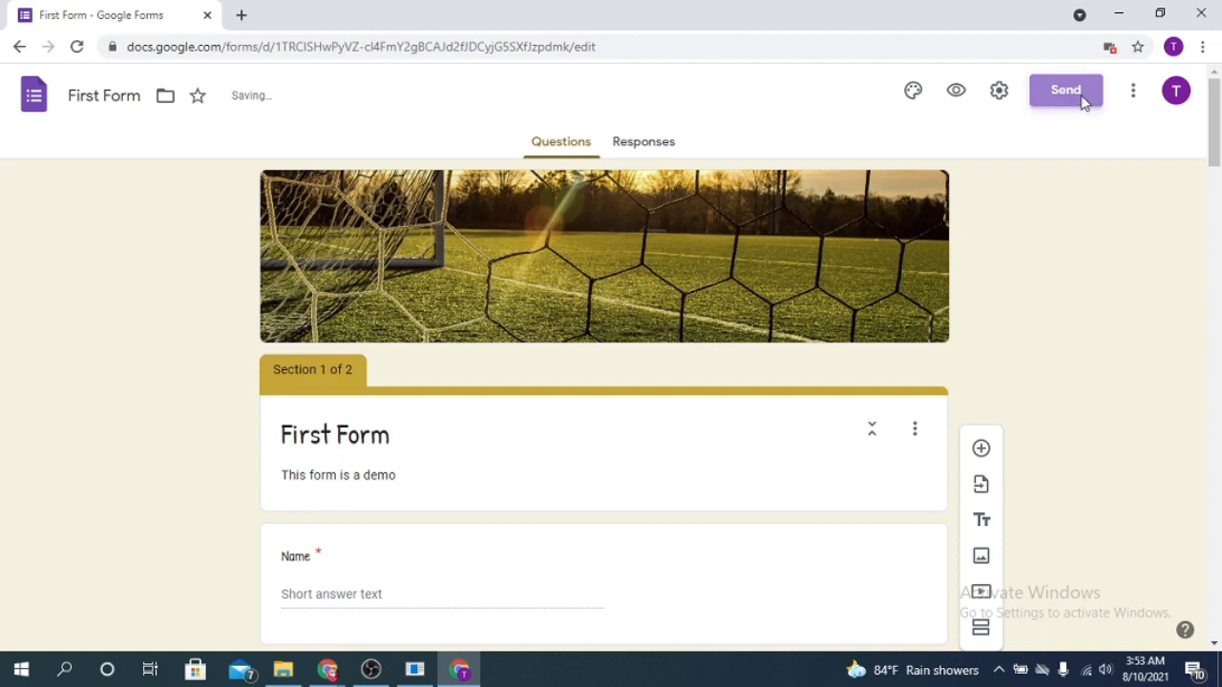
Choose sending the form by link, shorten the URL, copy it and close the send dialog
click(1085, 103)
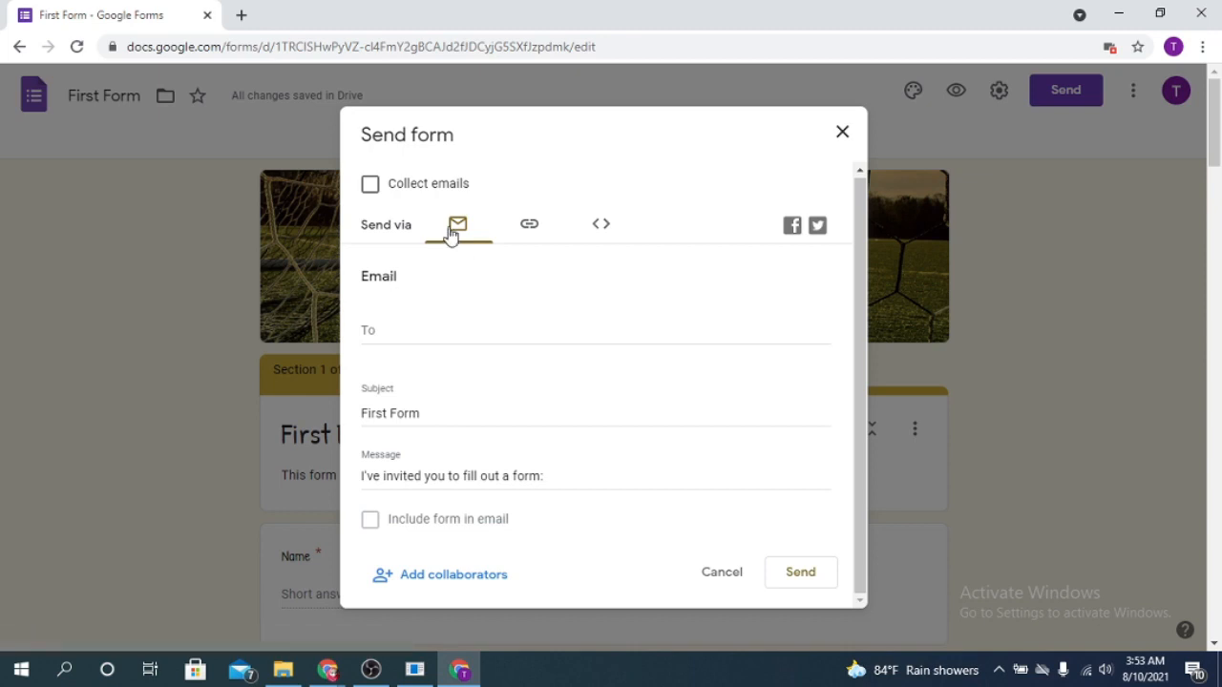
click(531, 229)
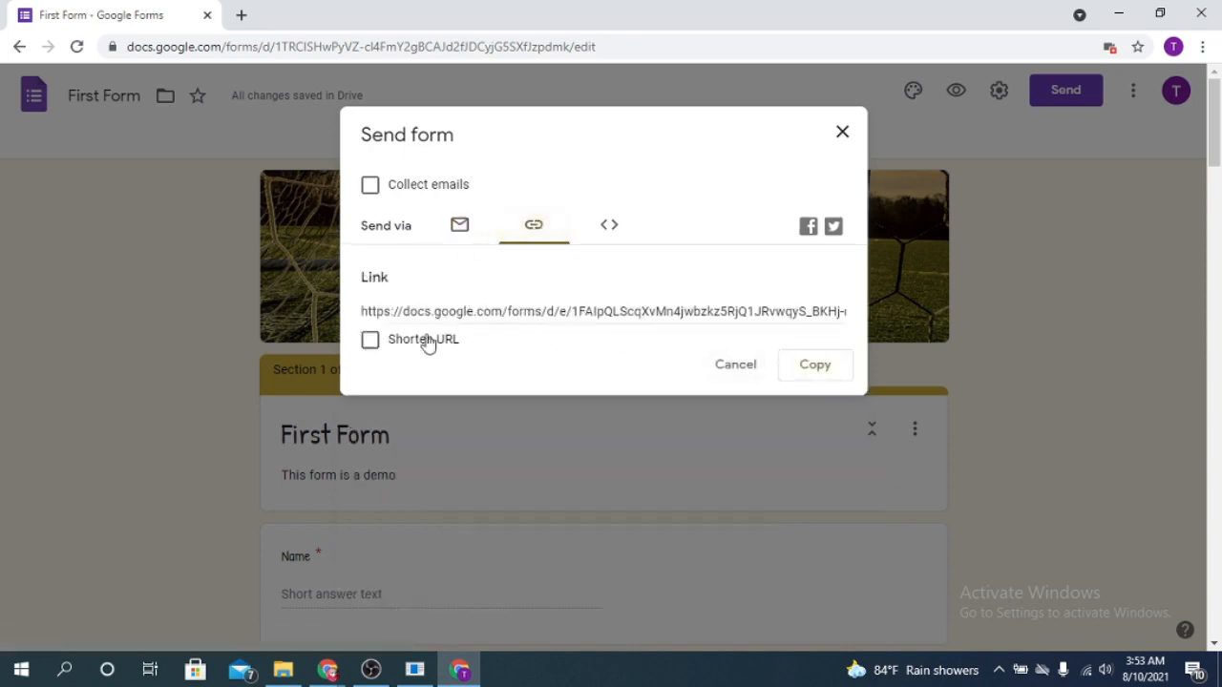
click(370, 340)
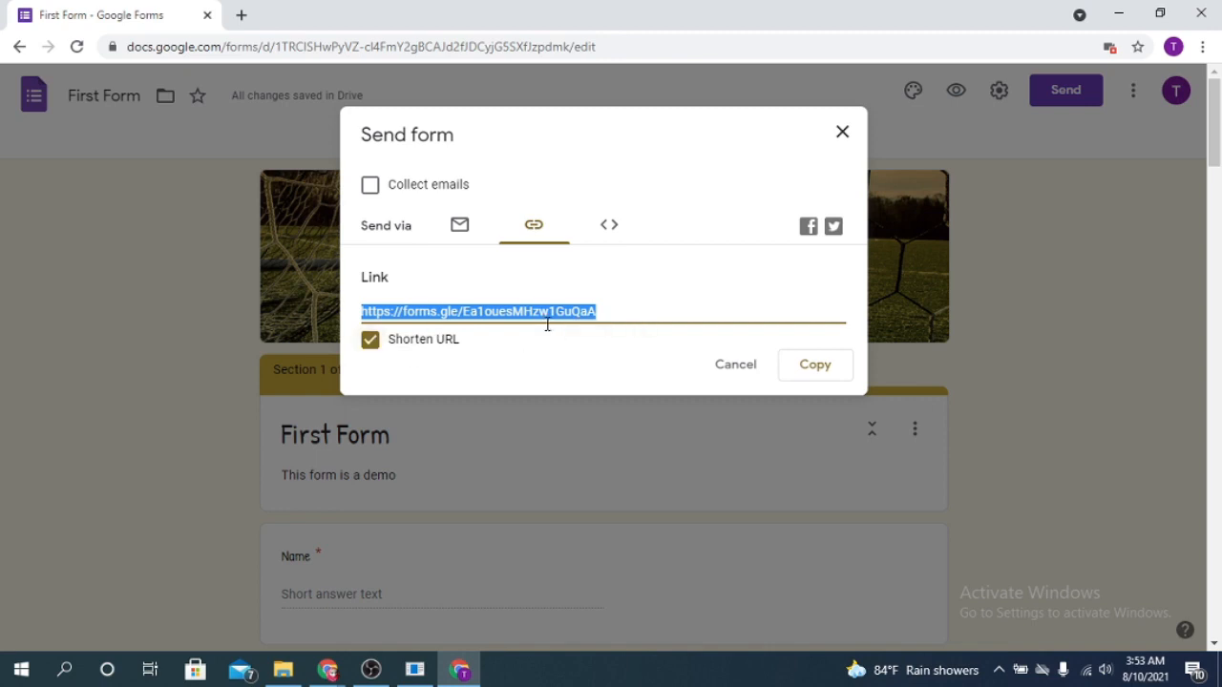
click(816, 367)
click(842, 132)
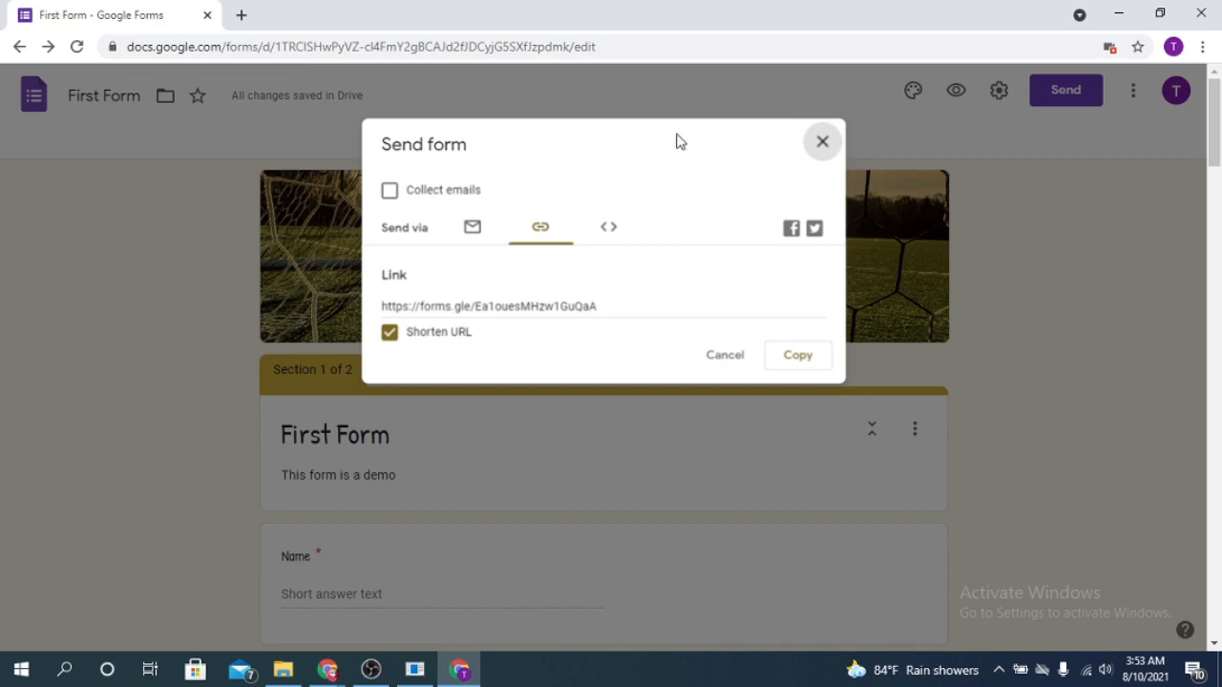
click(823, 141)
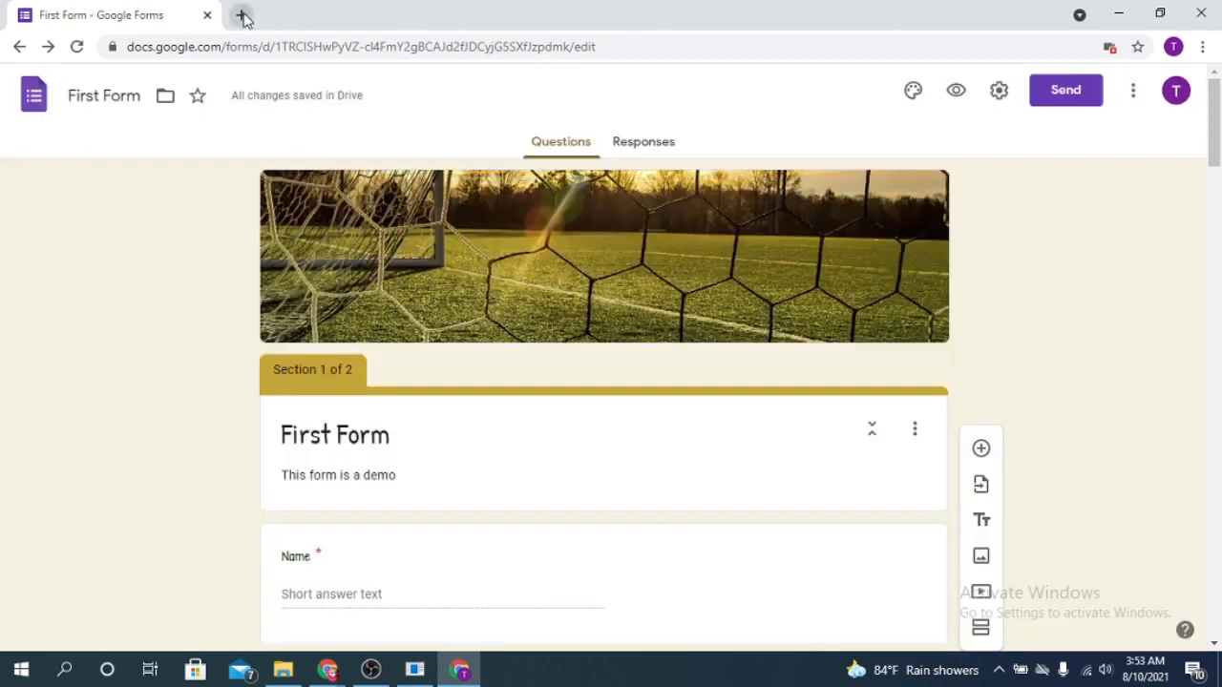
Open the copied form link in a new browser tab
click(242, 14)
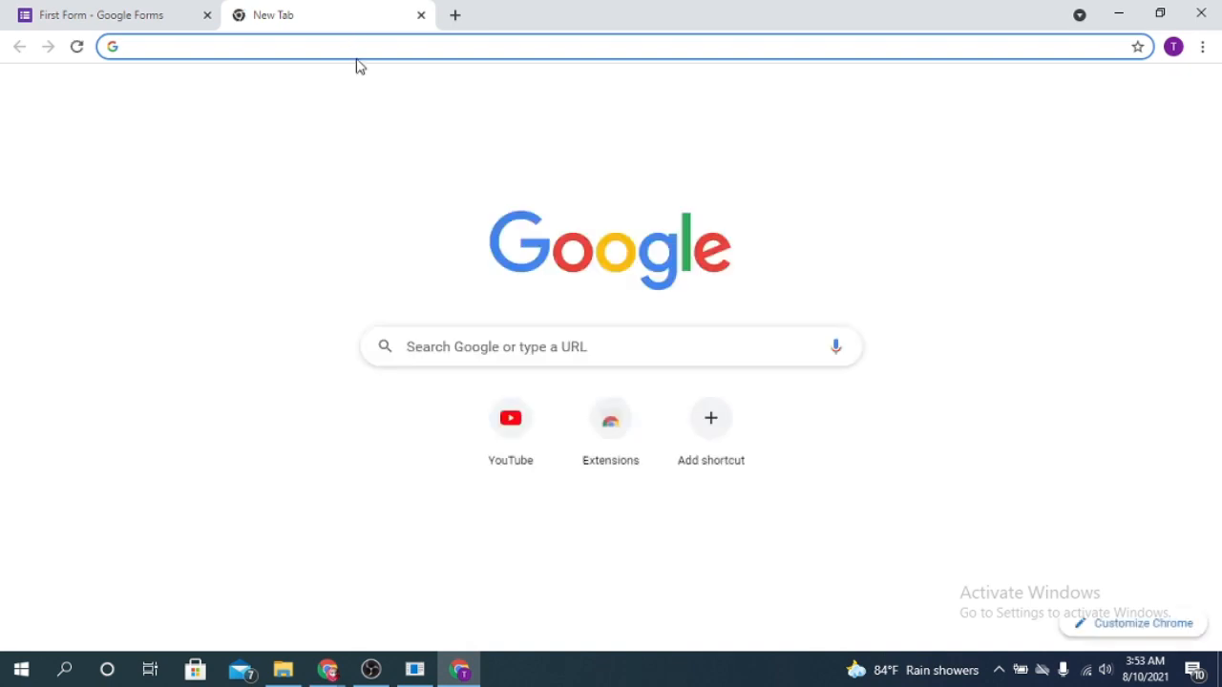
key(ctrl+v)
key(Return)
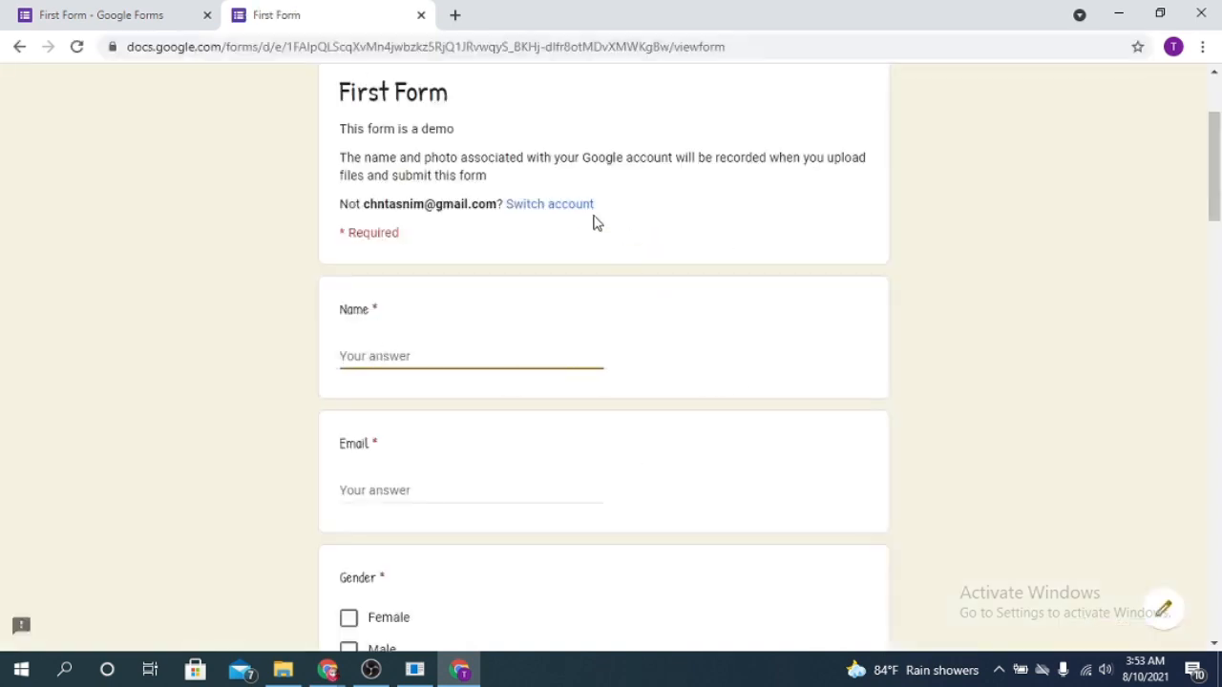
Fill in the respondent's name and e-mail in the first questions and select Female for Gender
scroll(878, 361, down, 15)
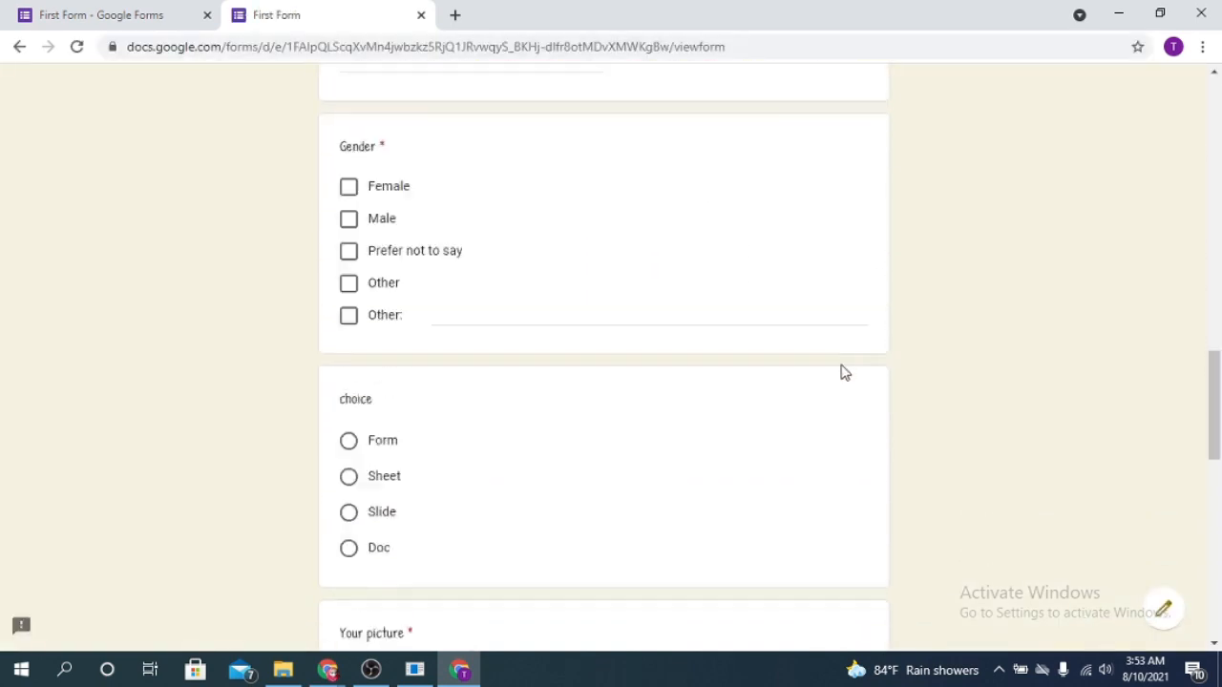
scroll(843, 382, up, 15)
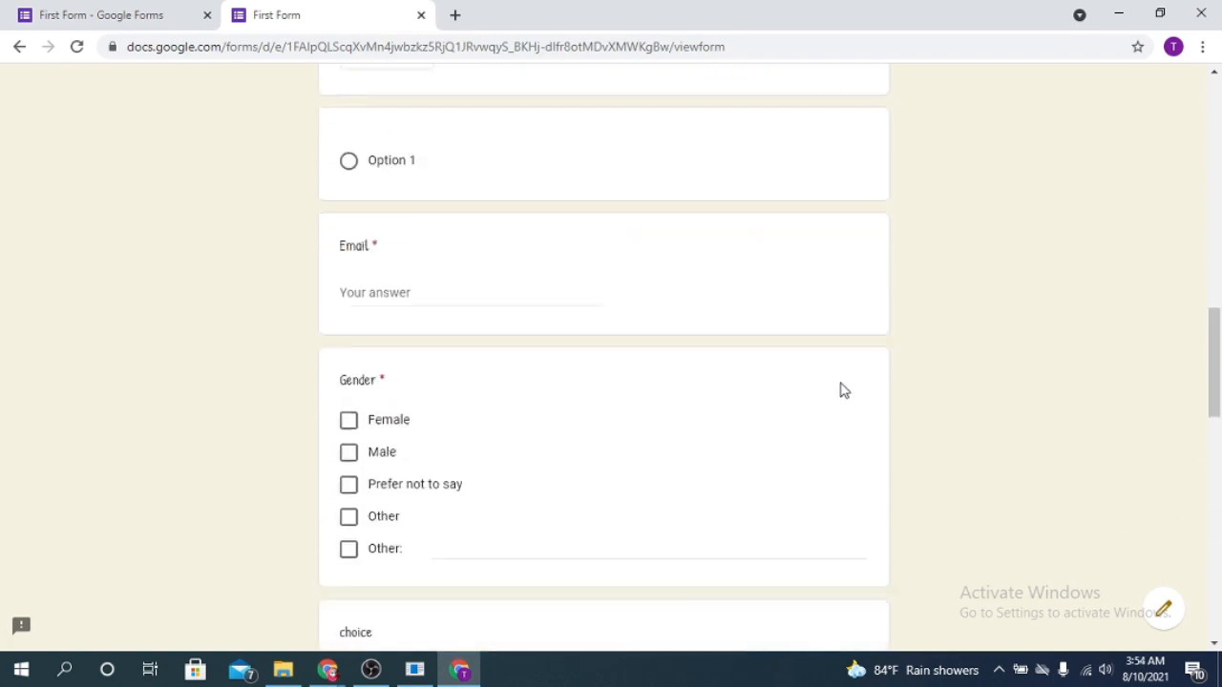
scroll(382, 501, down, 1)
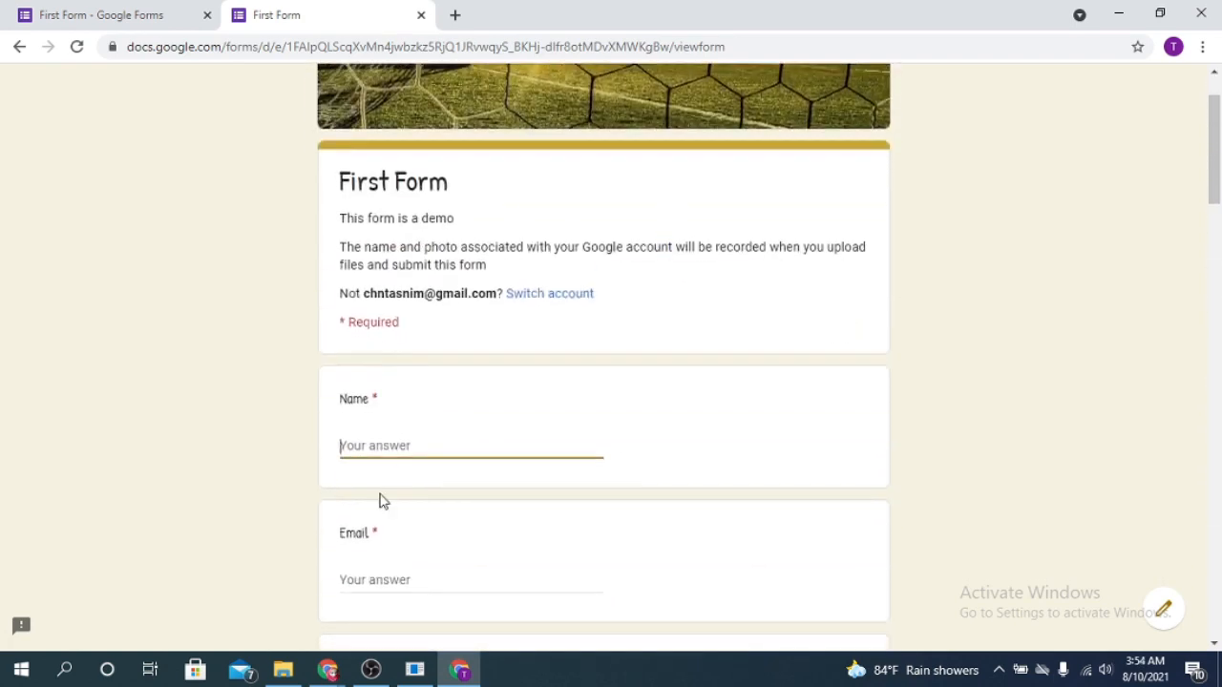
text(Tasnim)
scroll(442, 480, down, 3)
click(376, 322)
click(348, 438)
Answer the choice question with Form, clear the selection and select Form again
scroll(643, 469, down, 6)
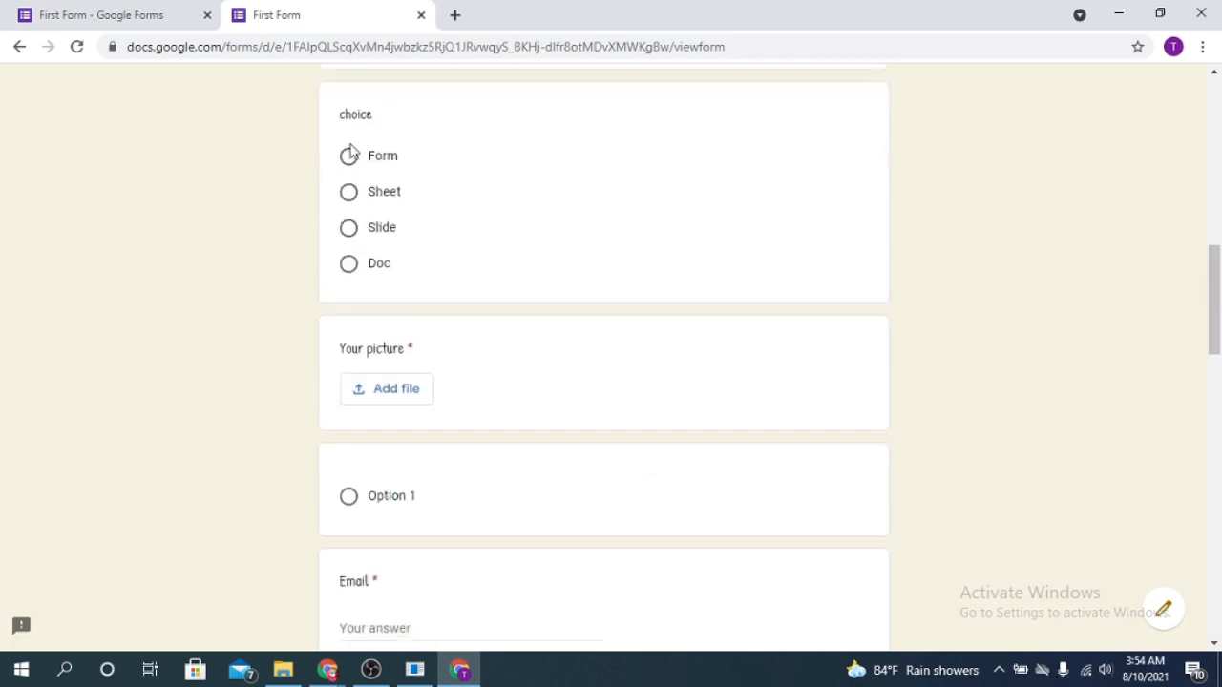
click(349, 156)
scroll(414, 398, down, 1)
scroll(814, 333, up, 1)
click(812, 299)
click(348, 159)
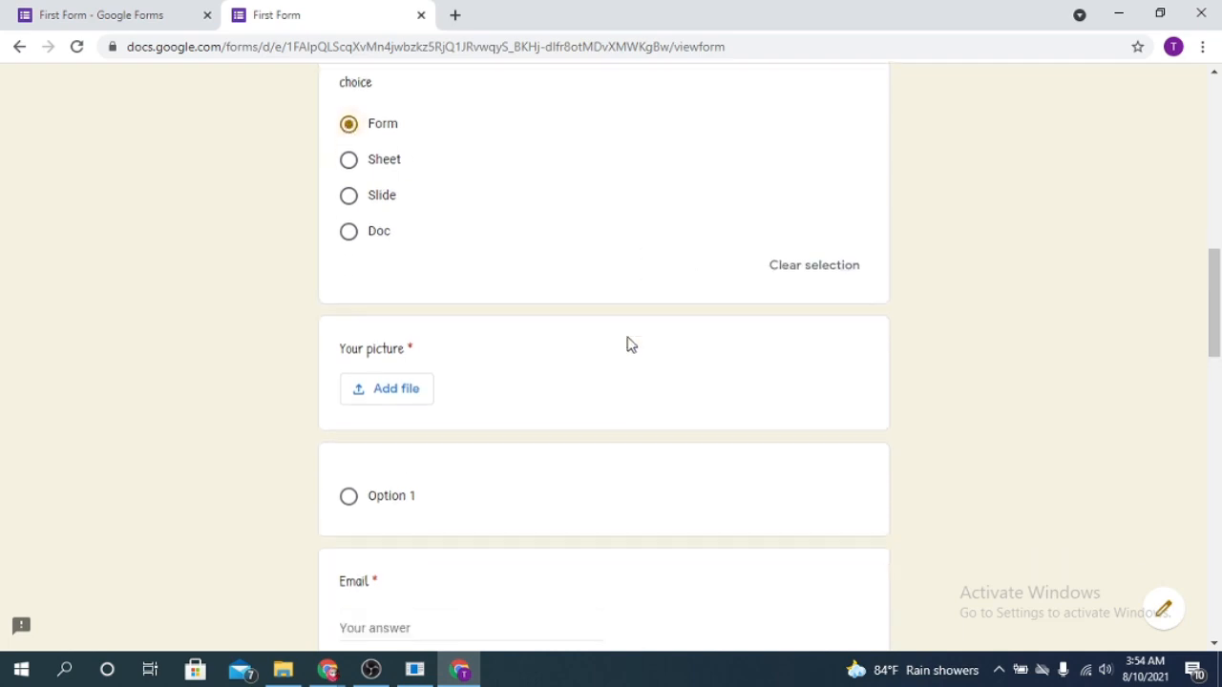
Upload the flat-design-colorful-floral-background image from the Downloads folder as the answer to the first Your picture question
scroll(630, 345, down, 2)
click(410, 250)
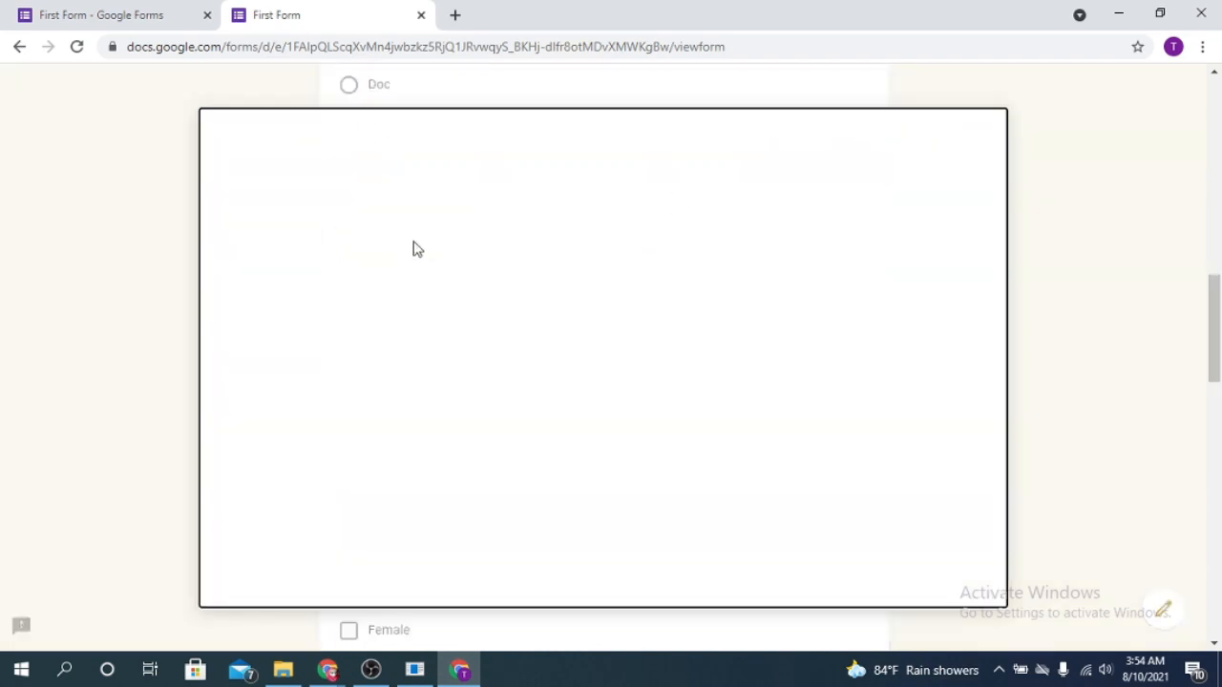
click(283, 670)
drag(857, 328, 353, 420)
click(249, 576)
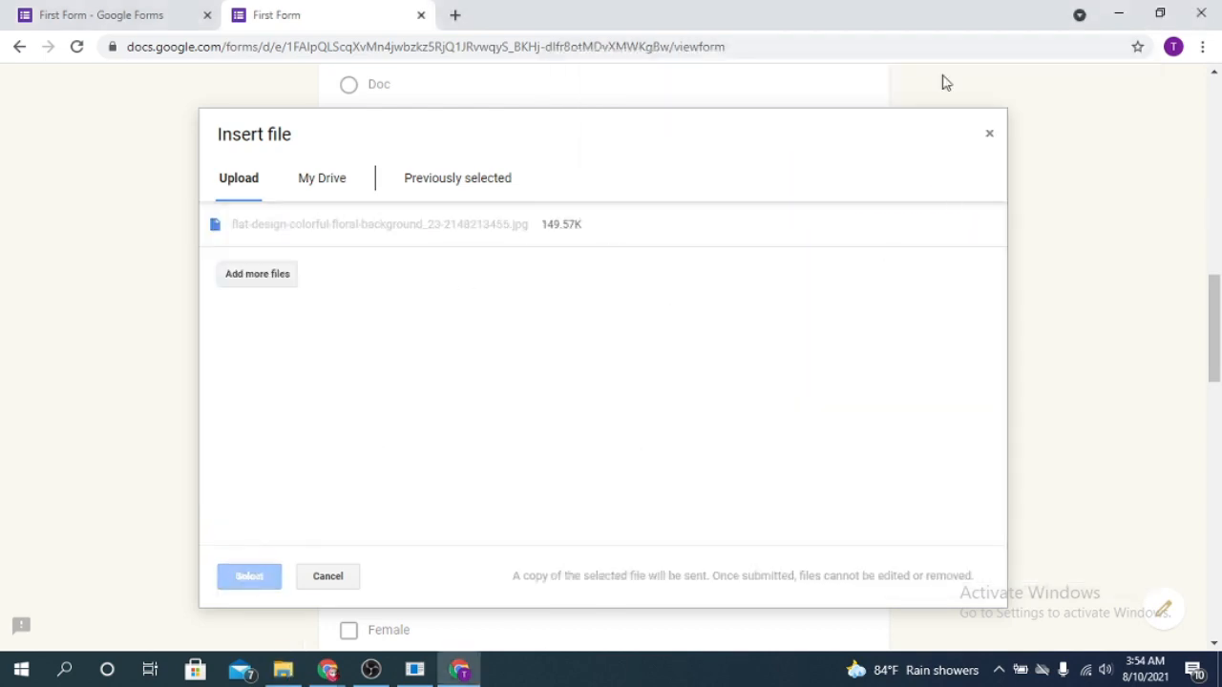
Fill in the e-mail in the repeated Email question, select Female for Gender and Form for choice
scroll(573, 336, down, 3)
click(371, 221)
scroll(479, 254, down, 2)
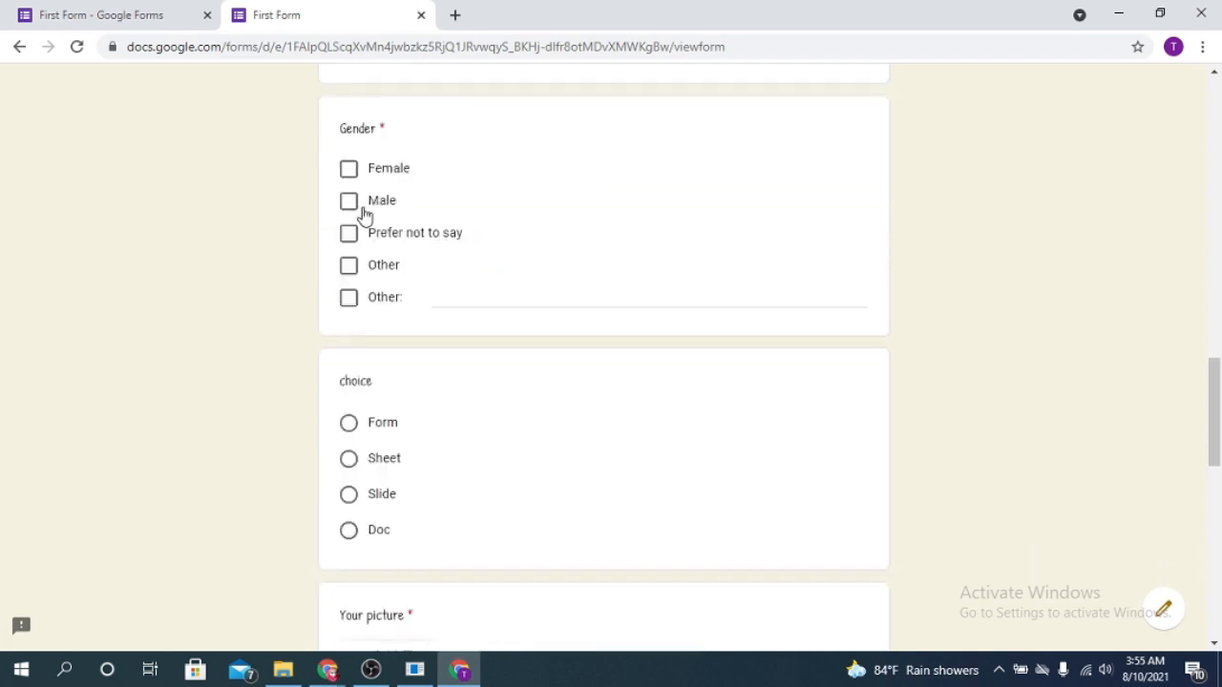
click(352, 172)
scroll(357, 243, down, 2)
click(352, 247)
Attach the flat-design floral image from My Drive to the second Your picture question
scroll(461, 305, down, 2)
click(385, 341)
click(322, 178)
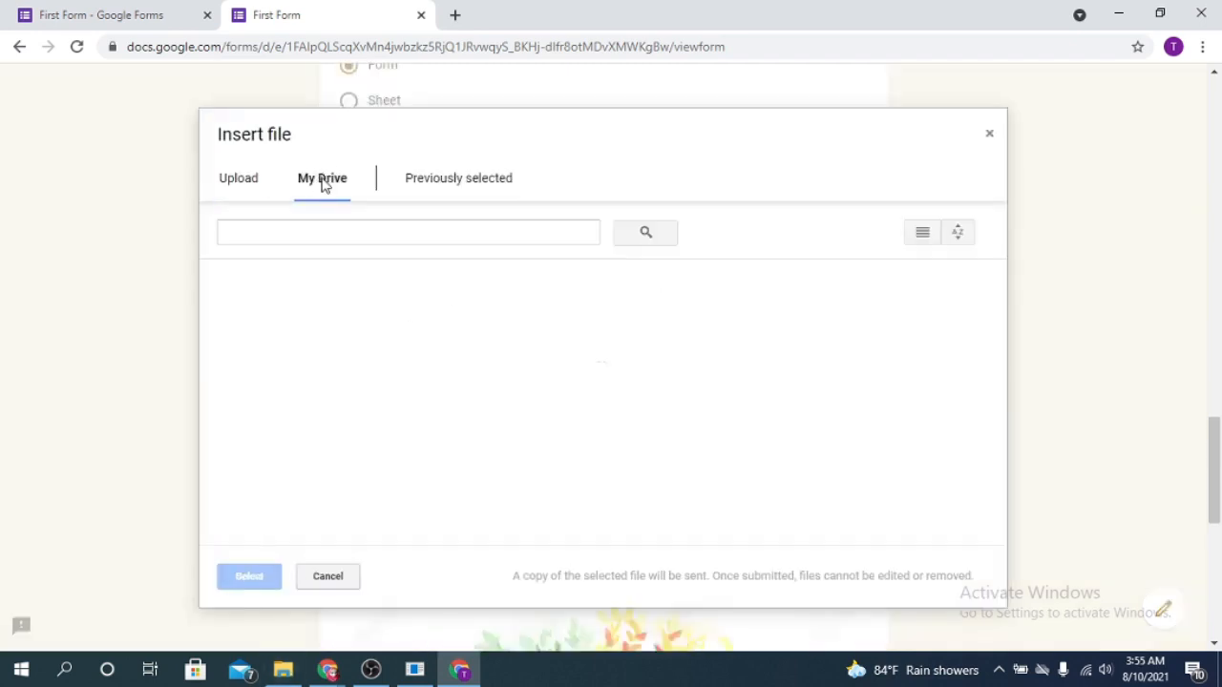
click(303, 471)
click(248, 575)
Upload images (5).jpg from the Downloads folder as the answer to the NID question
scroll(250, 574, down, 5)
scroll(384, 371, up, 4)
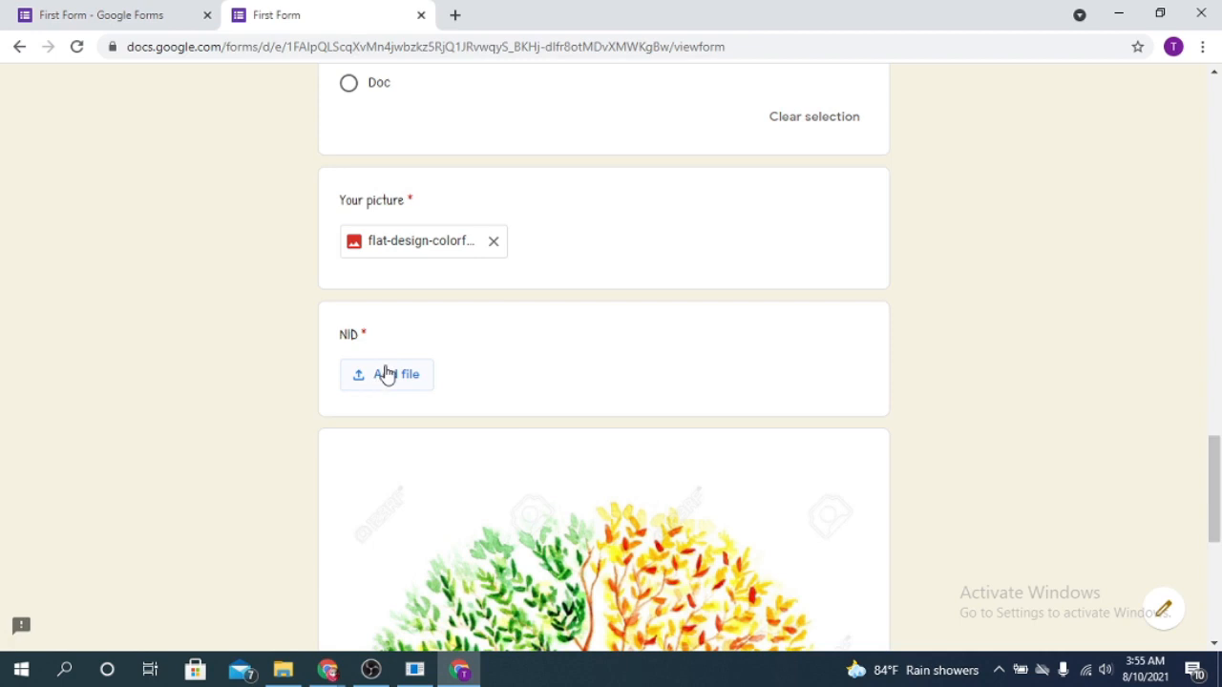
click(384, 372)
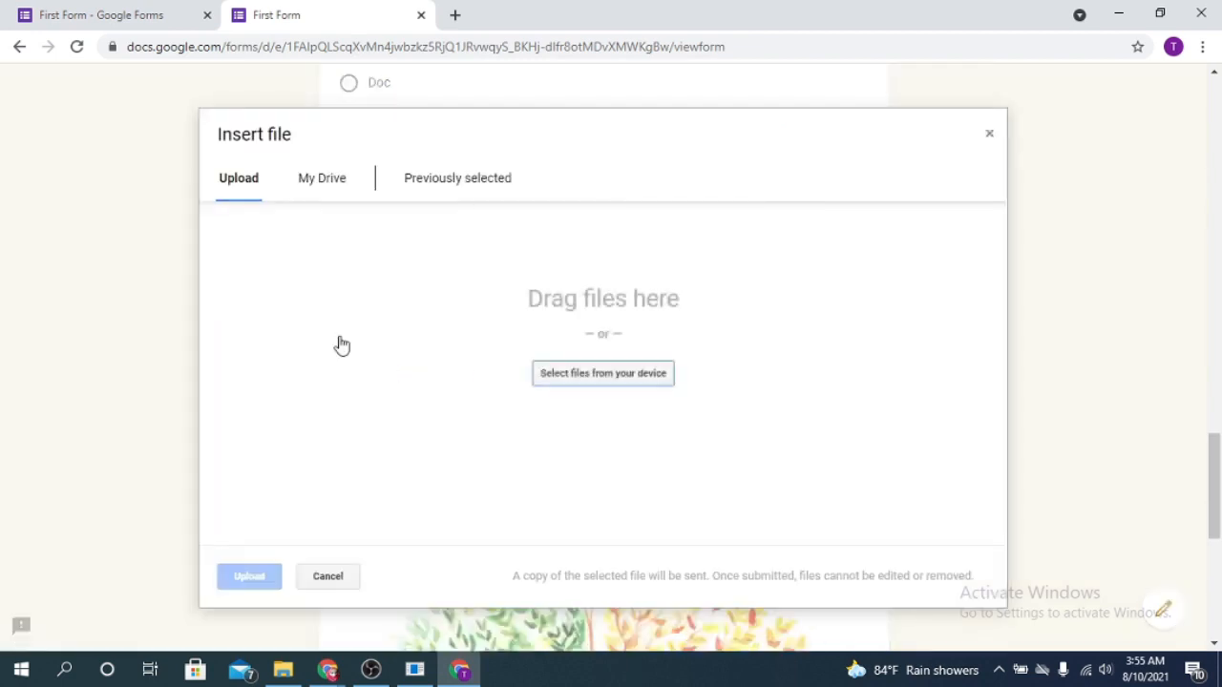
click(282, 669)
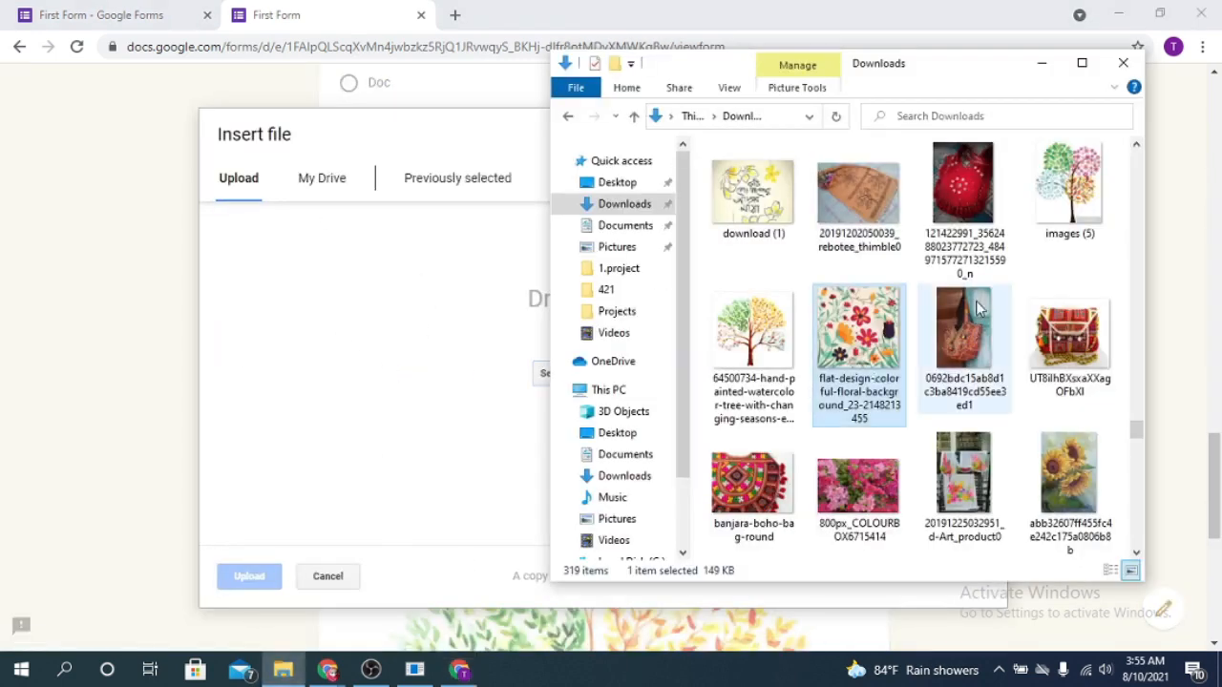
scroll(978, 308, up, 3)
click(1048, 468)
drag(1076, 468, 413, 442)
drag(264, 603, 275, 586)
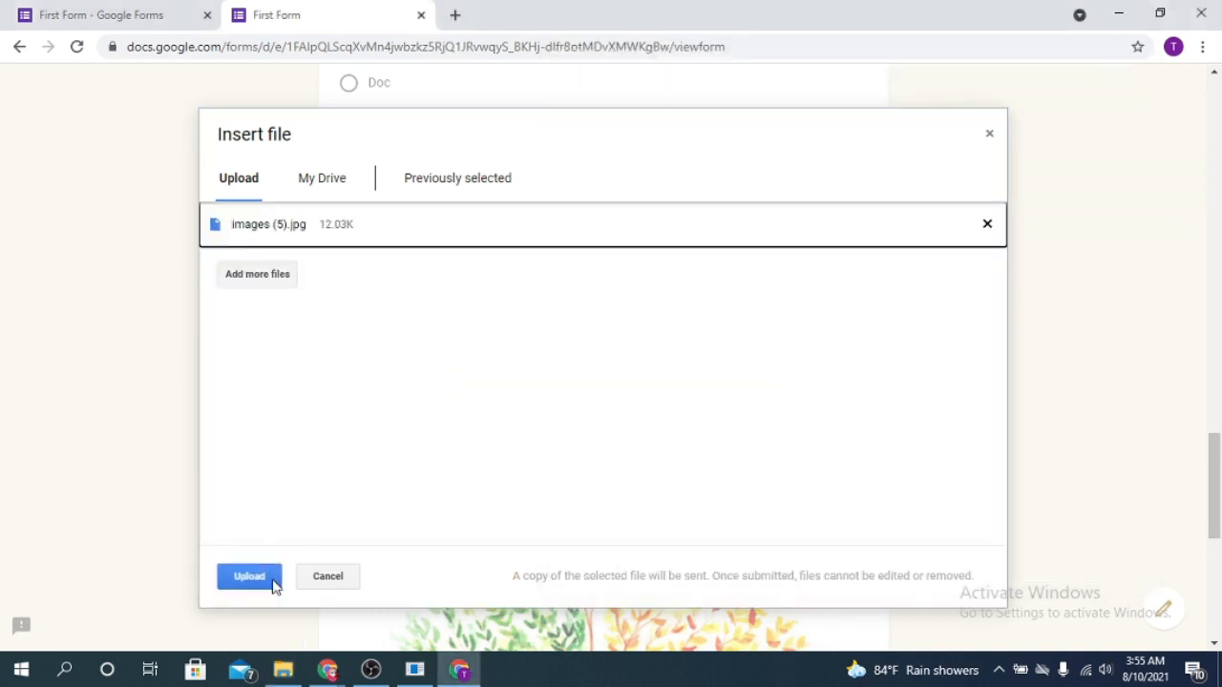
click(236, 572)
Continue to the 2nd section, answer ques 1 with Option 2 and submit the form
scroll(655, 374, down, 2)
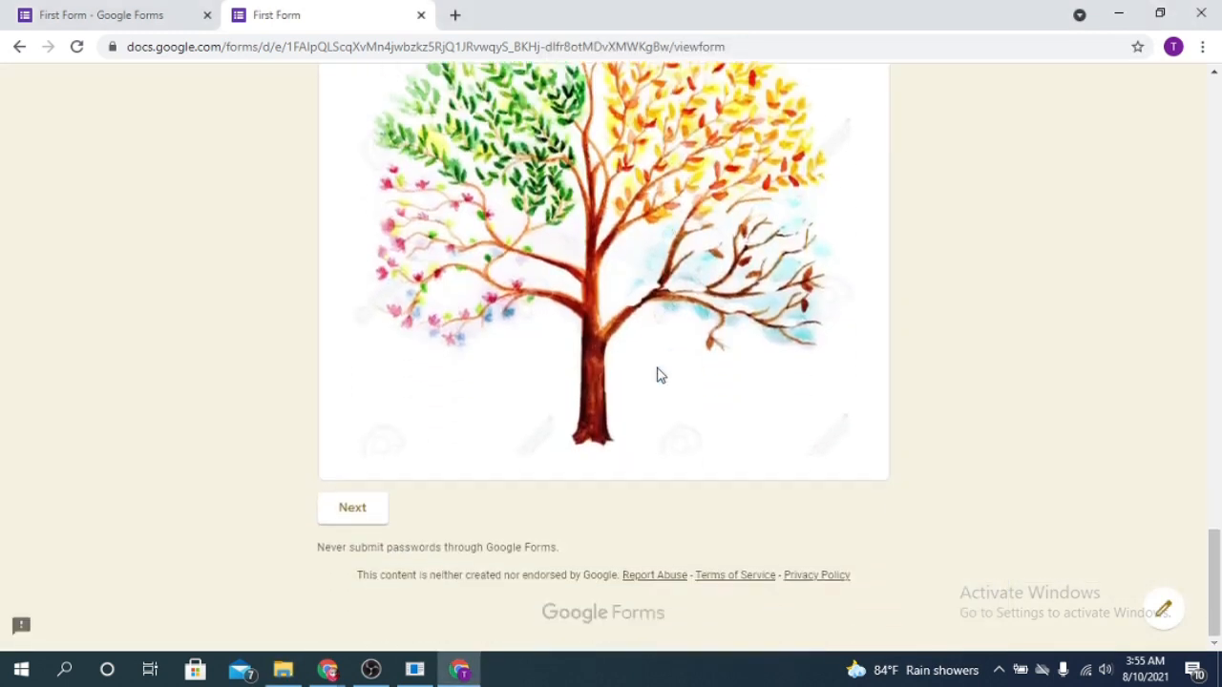
click(355, 510)
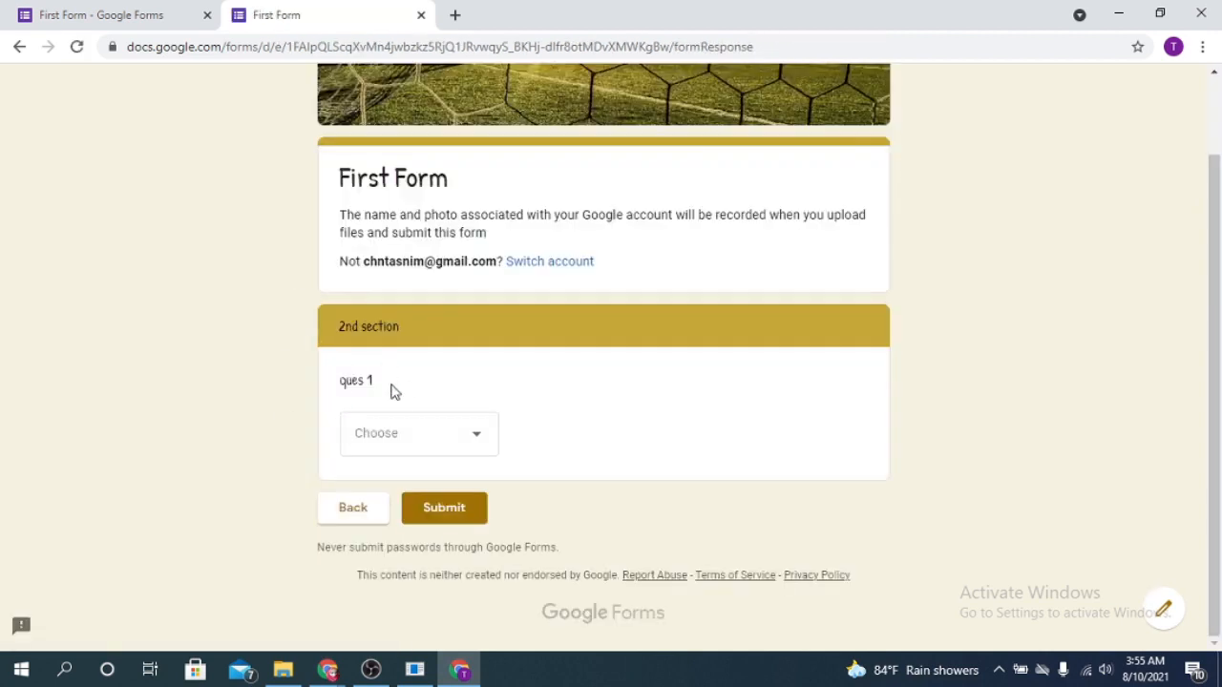
click(488, 447)
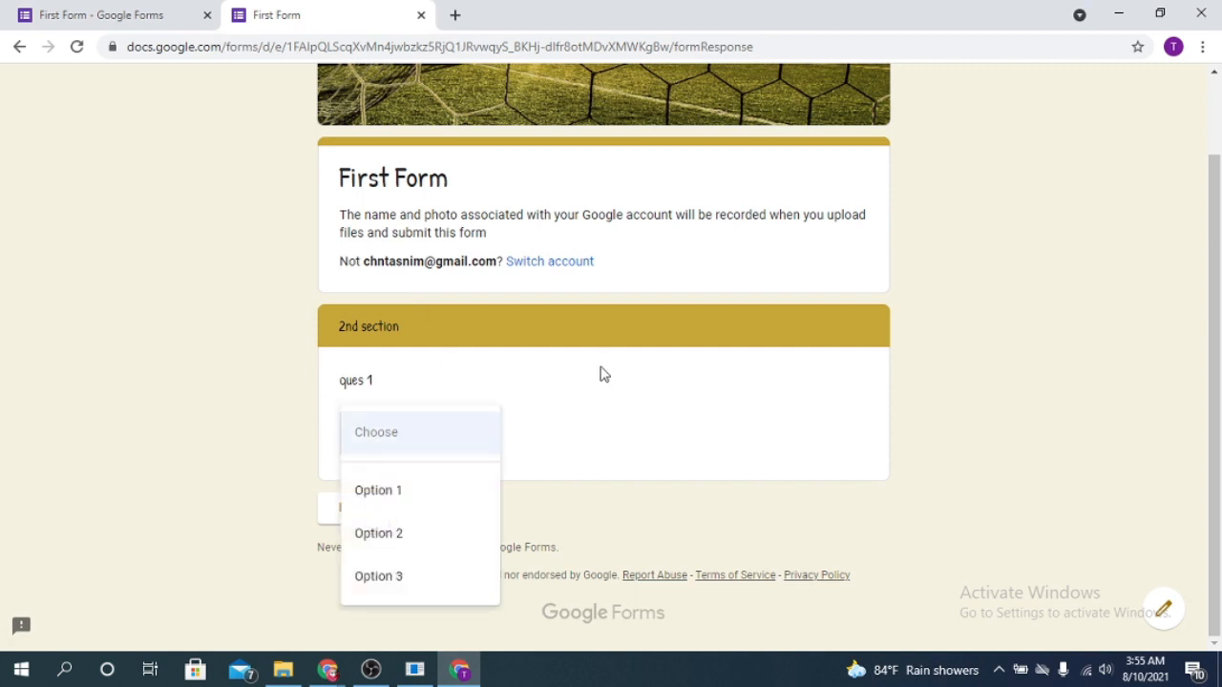
click(423, 543)
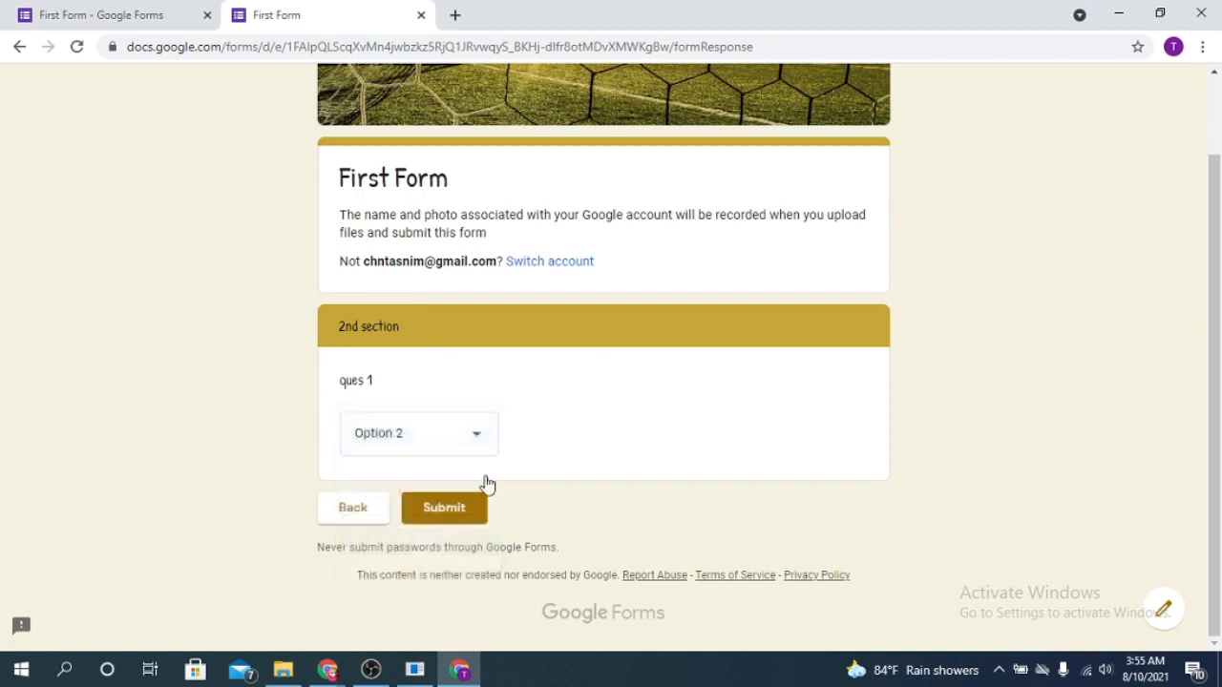
click(473, 434)
click(417, 434)
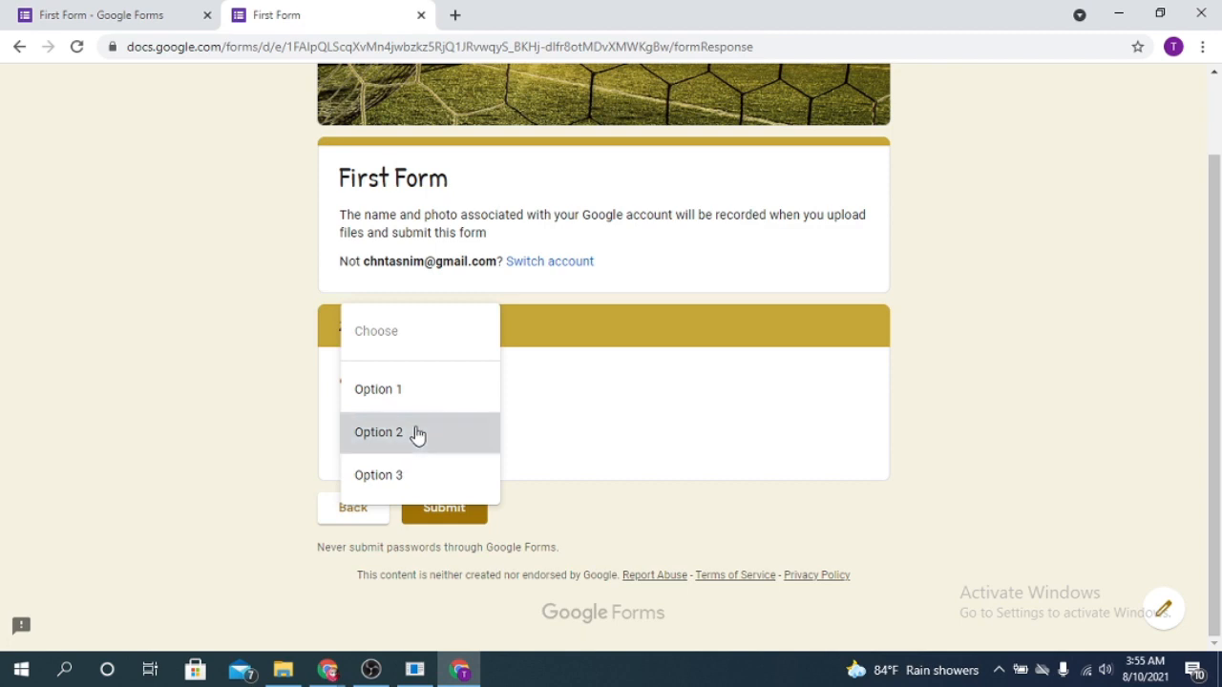
click(458, 524)
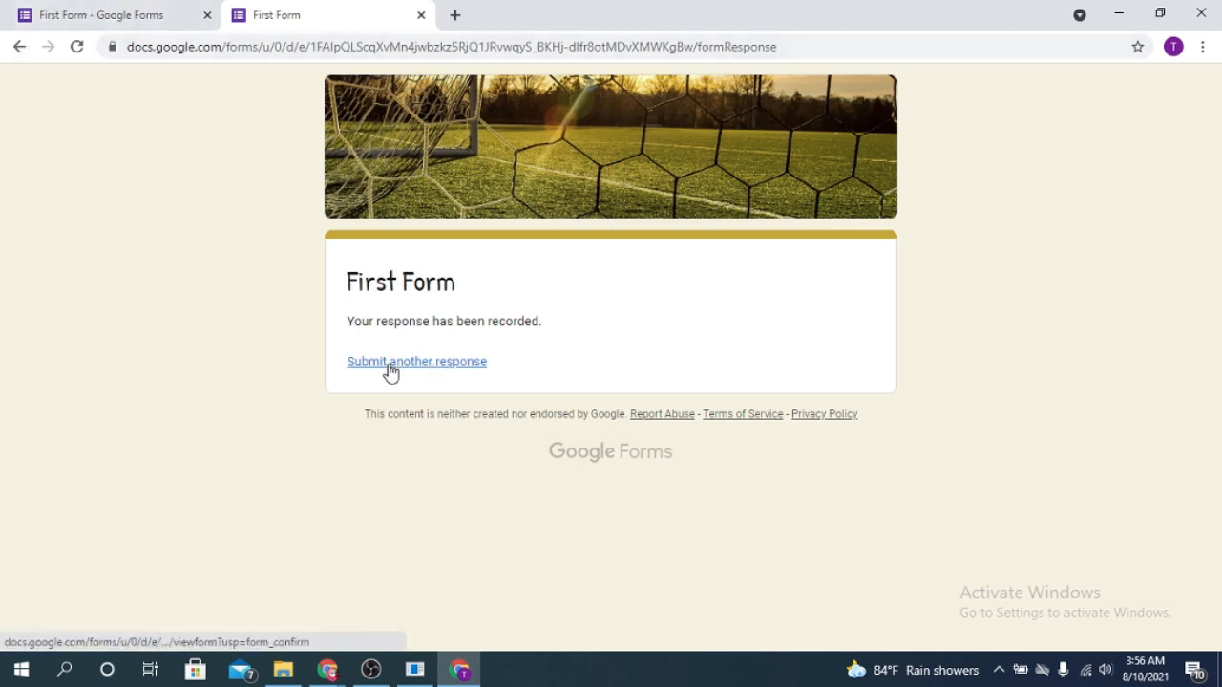
Return to the form editor's browser tab and show the form's responses
click(79, 12)
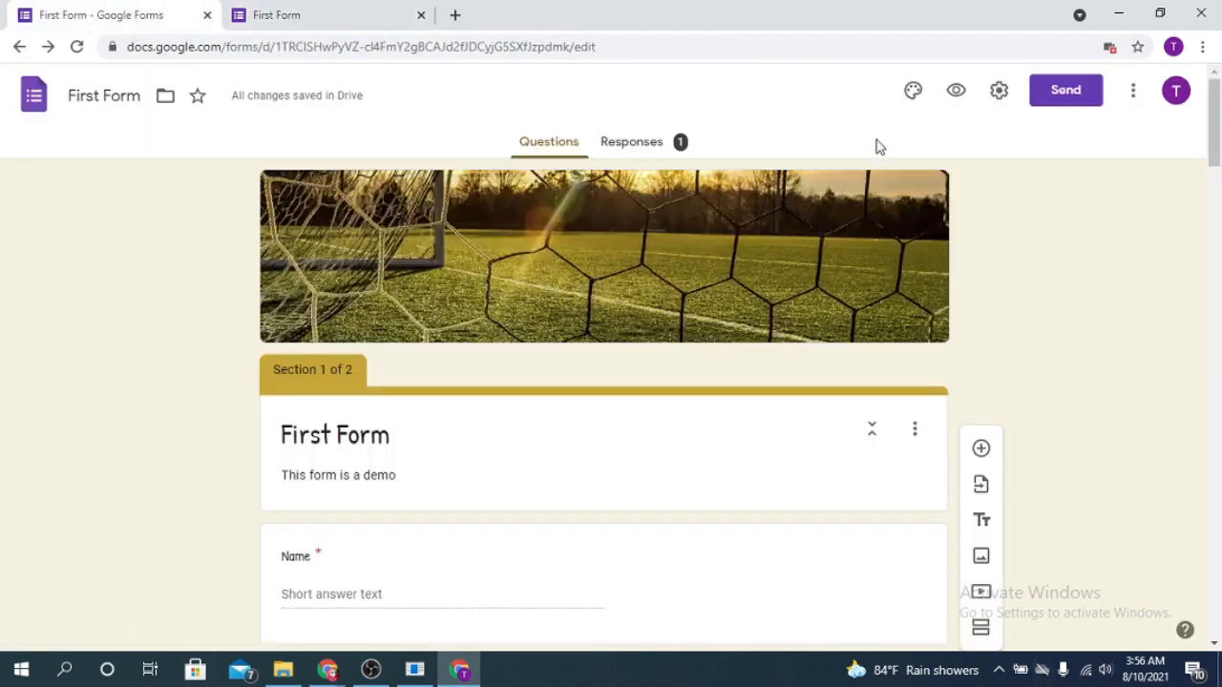
scroll(1075, 297, down, 15)
scroll(640, 273, up, 15)
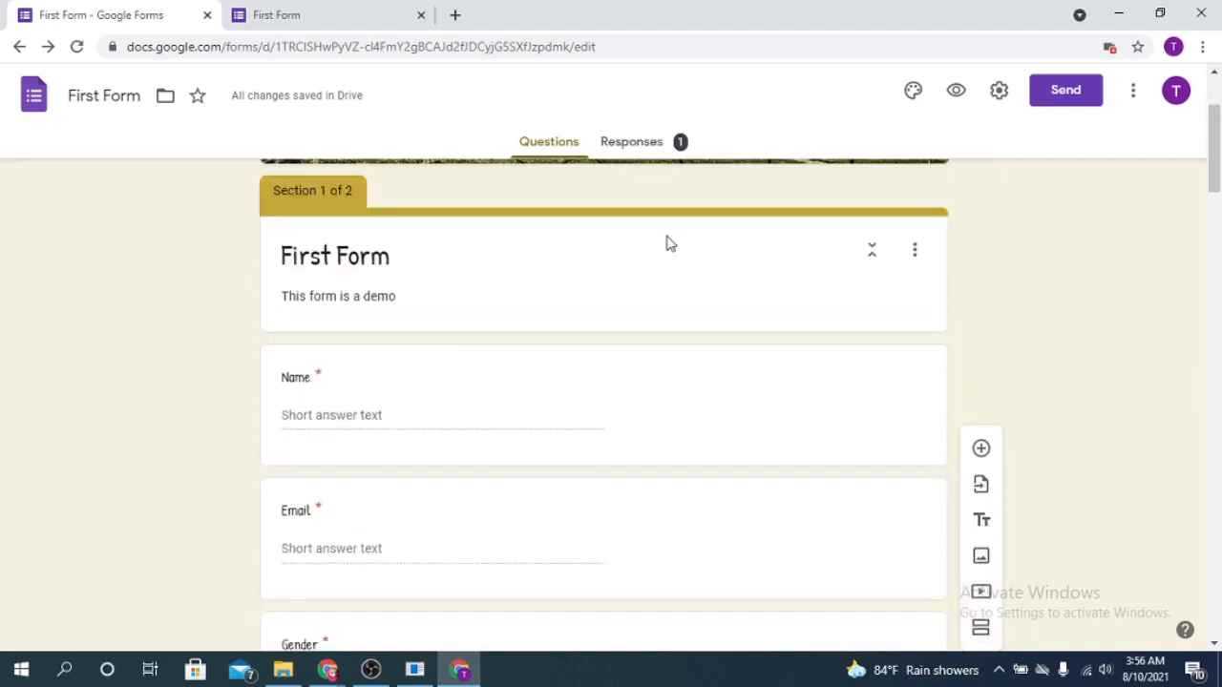
scroll(669, 244, up, 2)
click(645, 145)
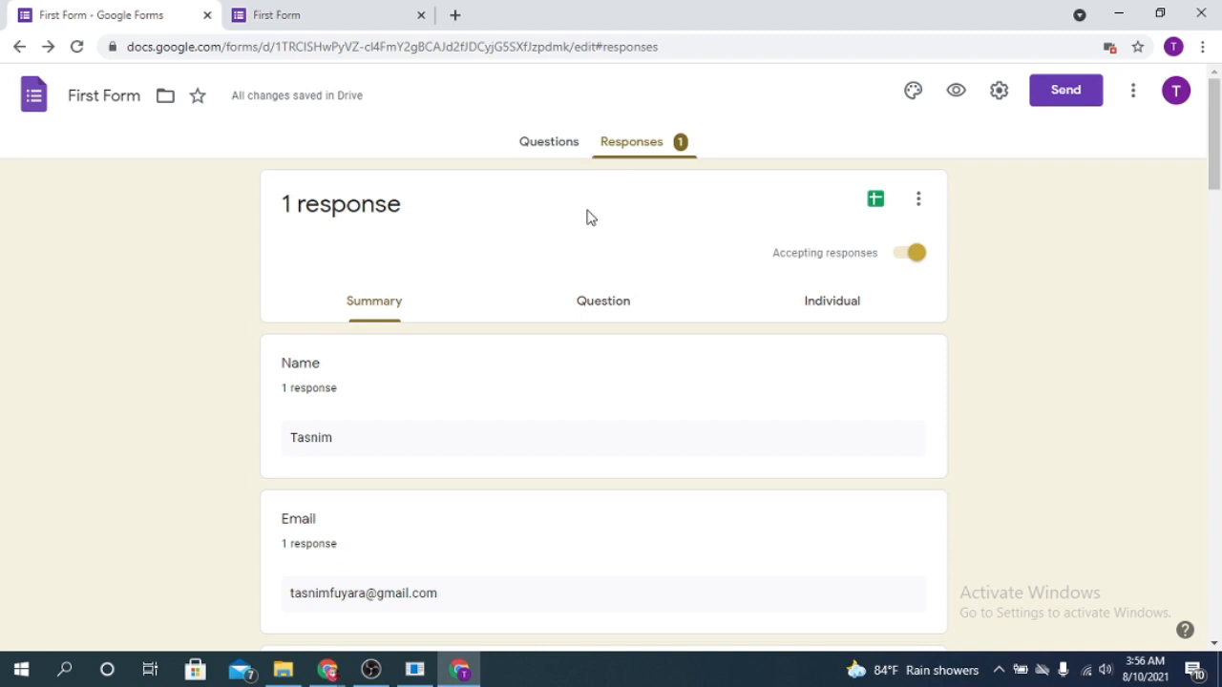
Examine the response summary from the name and e-mail answers through the charts to the 2nd section
scroll(525, 324, down, 2)
scroll(401, 304, down, 2)
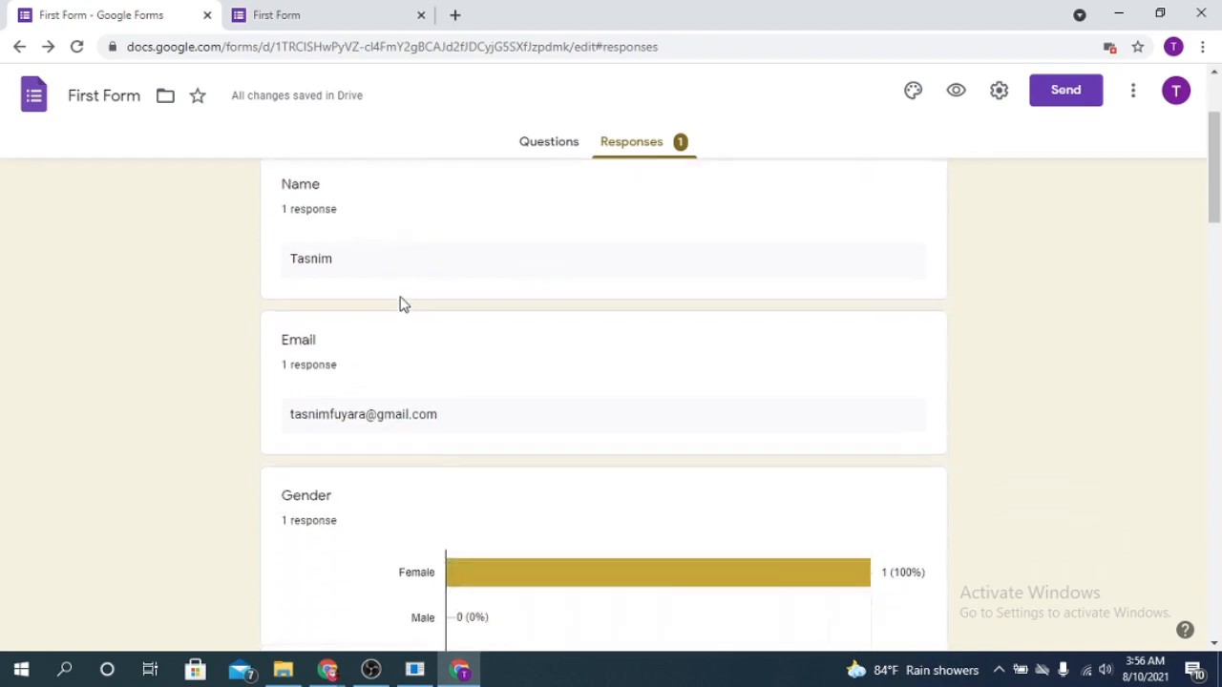
scroll(386, 274, down, 3)
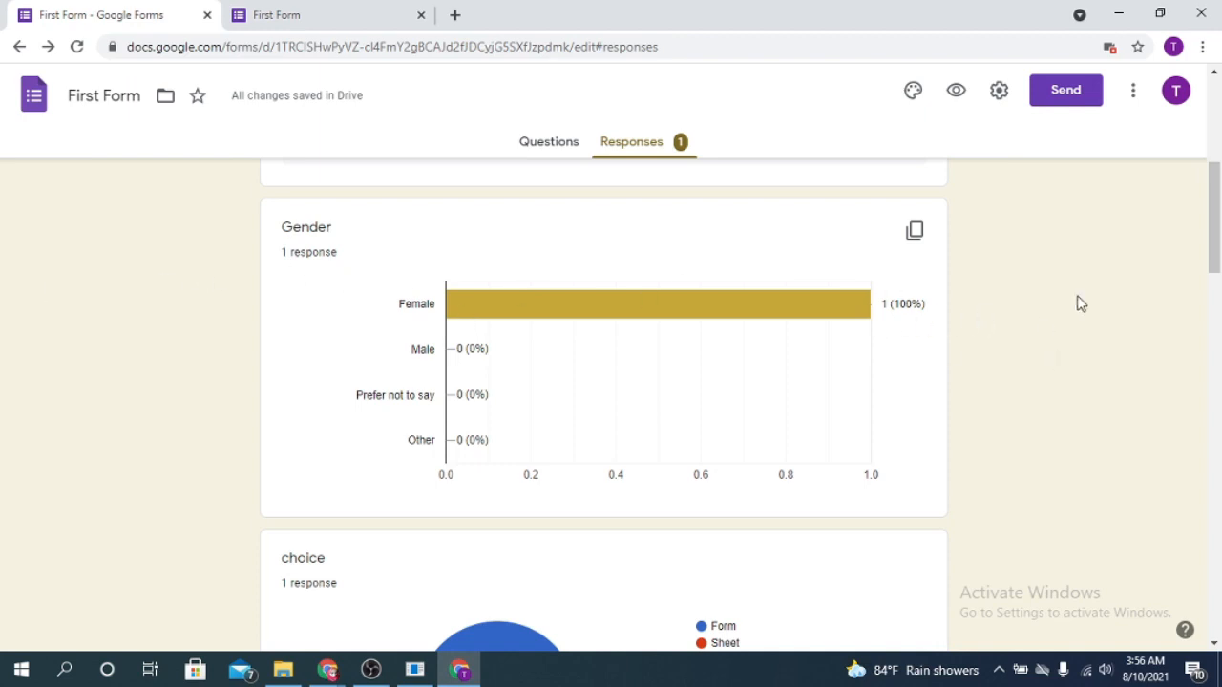
scroll(1214, 212, up, 7)
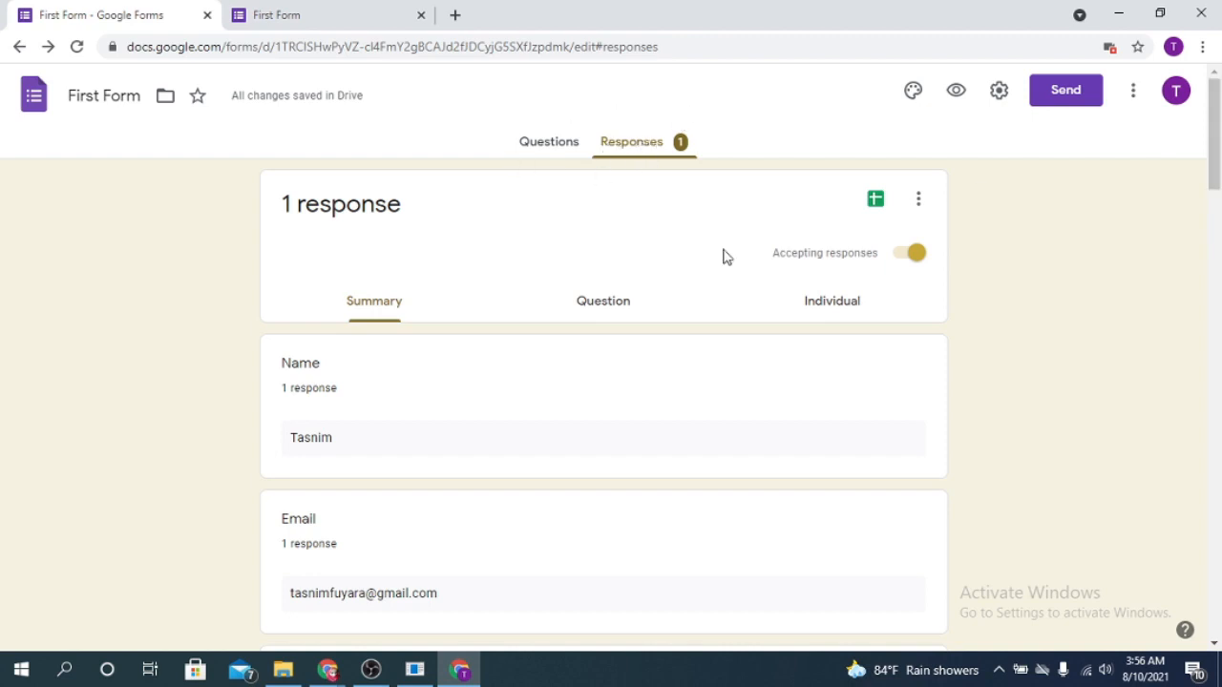
scroll(717, 357, down, 7)
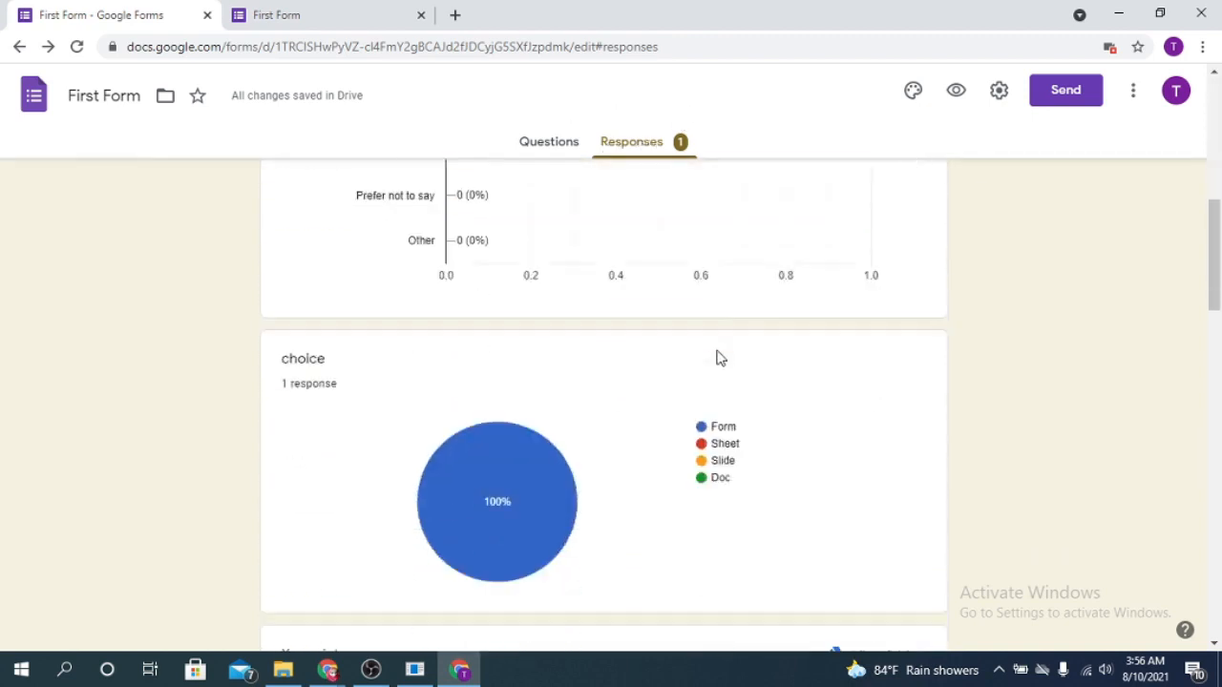
scroll(721, 358, up, 4)
scroll(720, 358, down, 10)
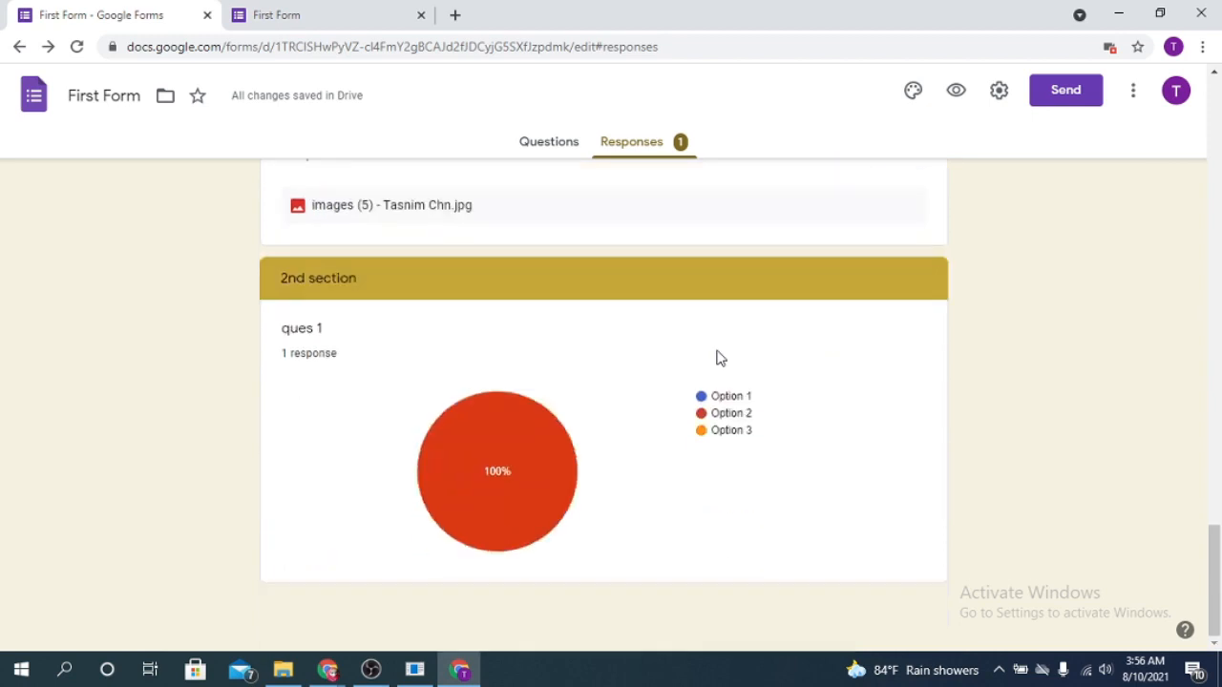
scroll(723, 353, up, 12)
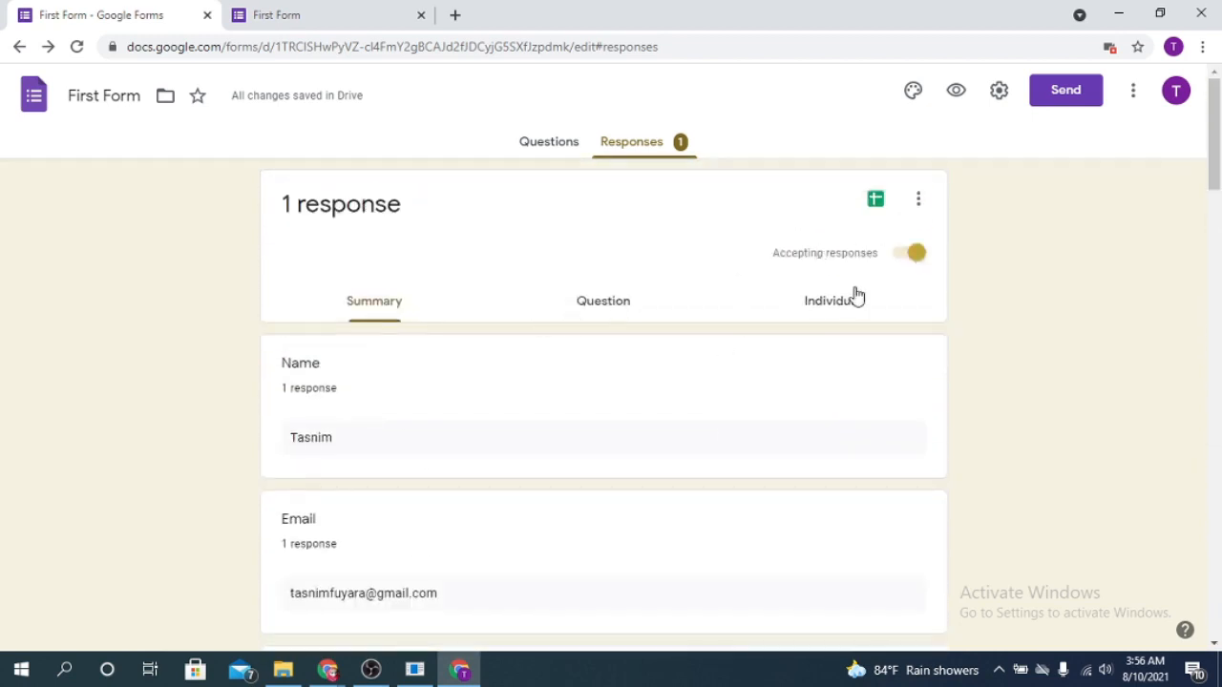
View the responses grouped by question, starting with Name
click(616, 303)
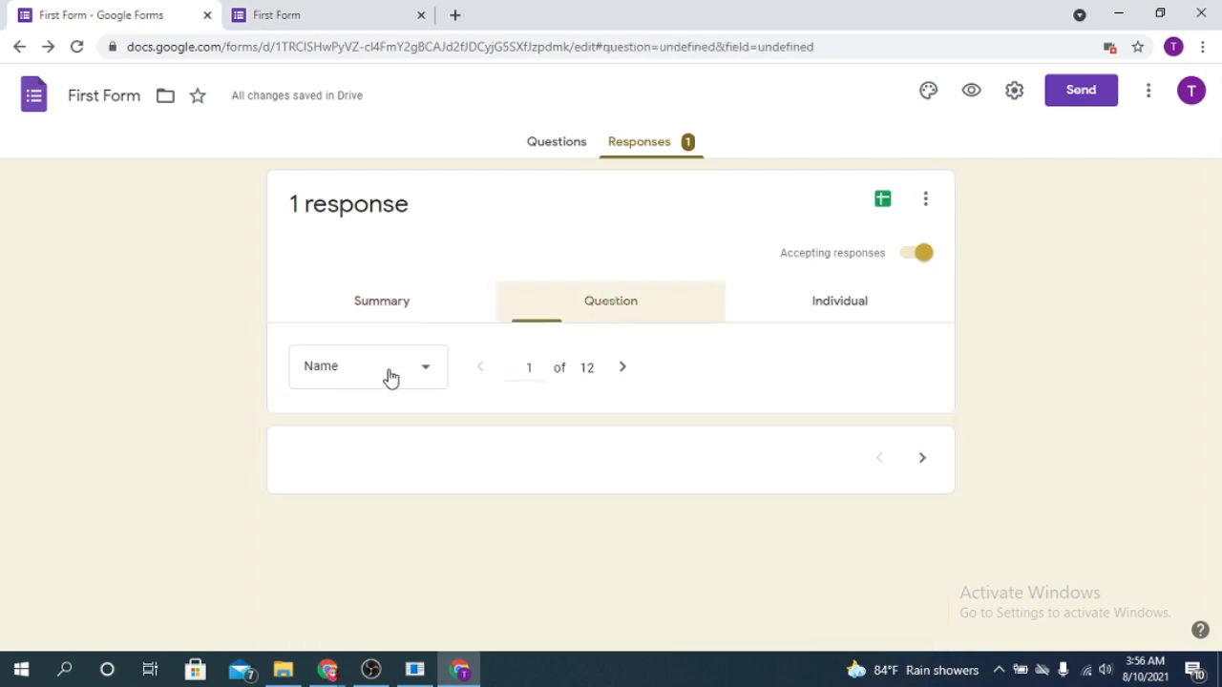
scroll(563, 411, down, 1)
scroll(562, 412, up, 1)
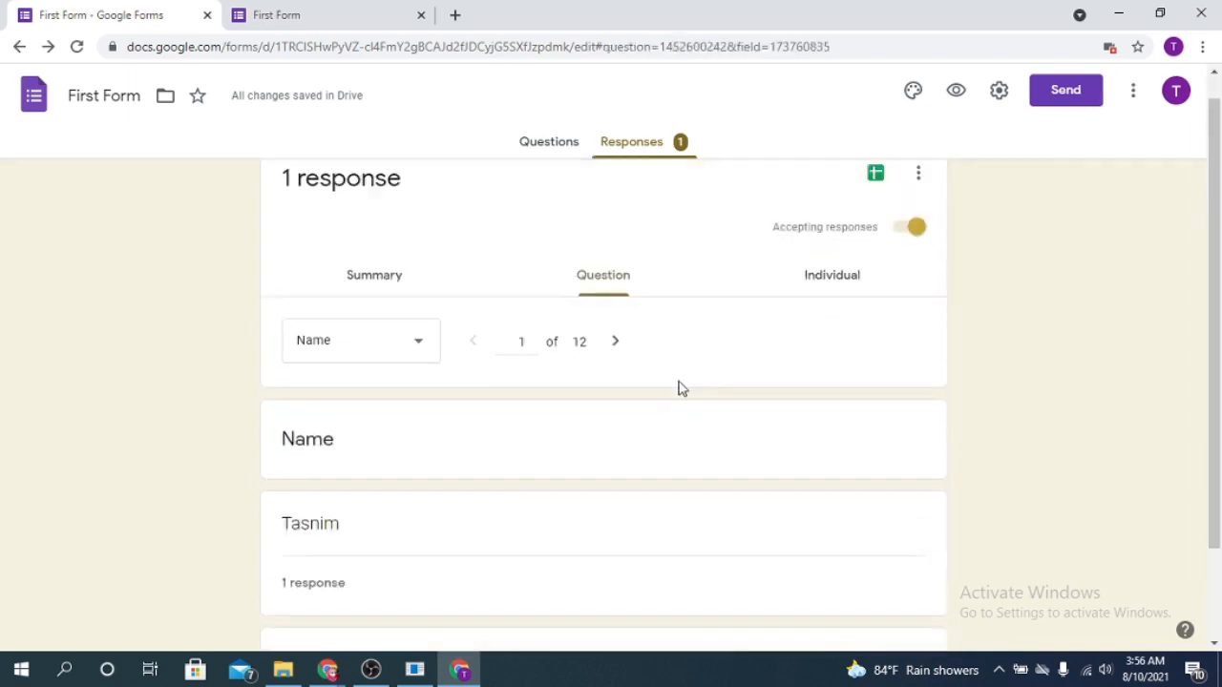
Open the individual response view and examine the submitted answers
click(838, 303)
scroll(439, 409, down, 5)
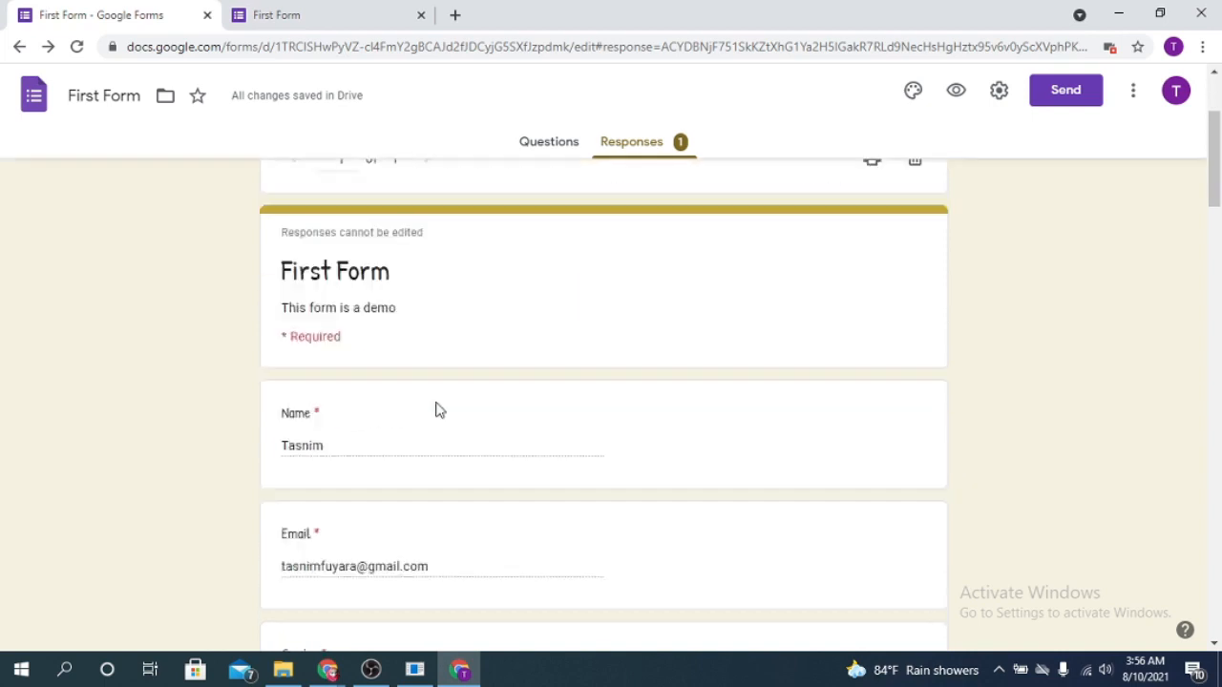
scroll(605, 369, up, 6)
scroll(595, 385, down, 4)
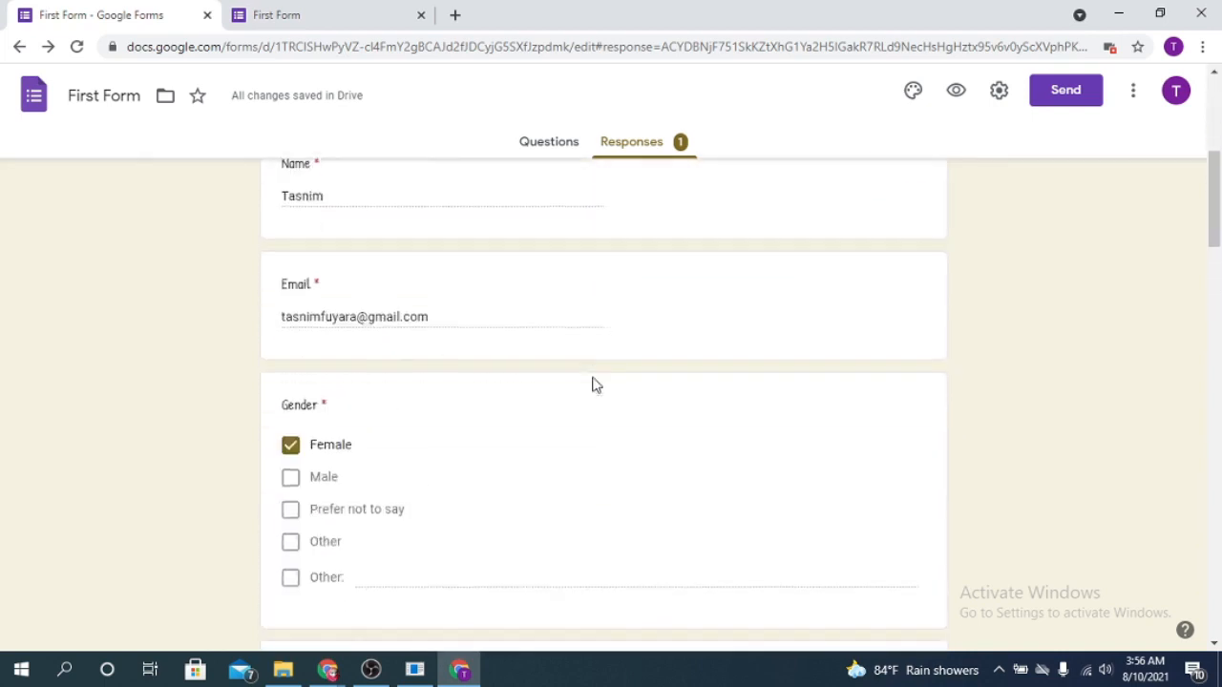
scroll(591, 388, up, 1)
scroll(591, 389, down, 5)
scroll(589, 384, up, 8)
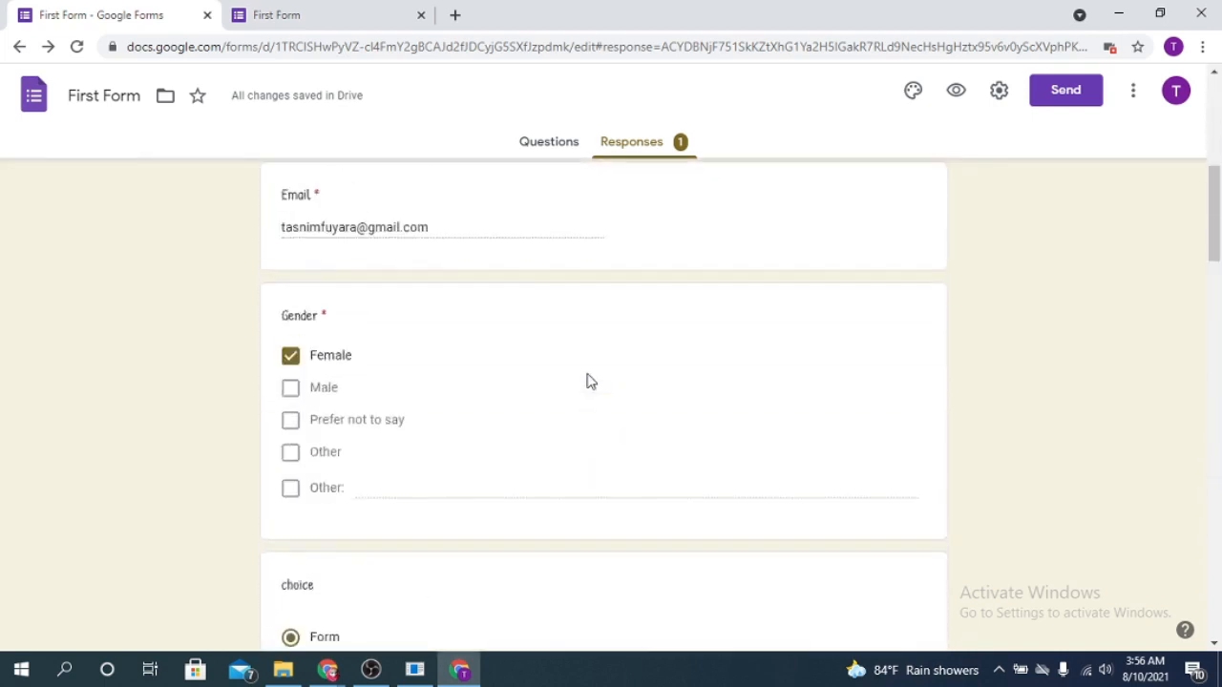
Create a new spreadsheet named First Form (Responses) as the destination for the form's responses
scroll(590, 378, up, 2)
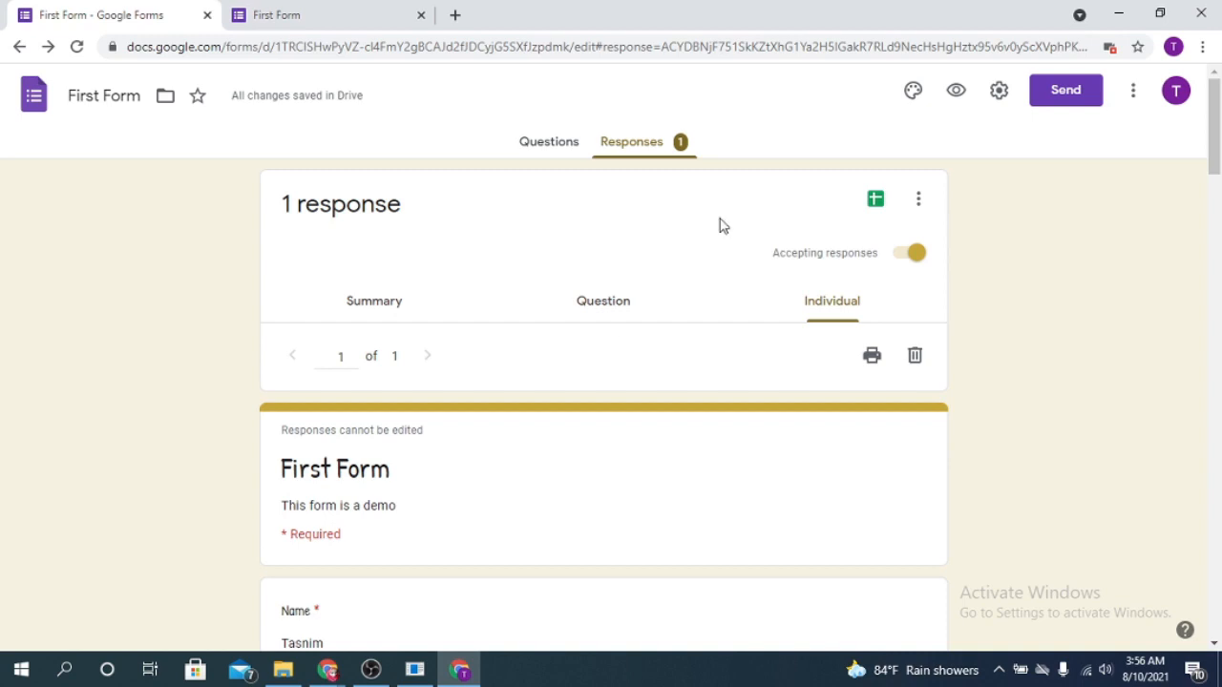
click(875, 201)
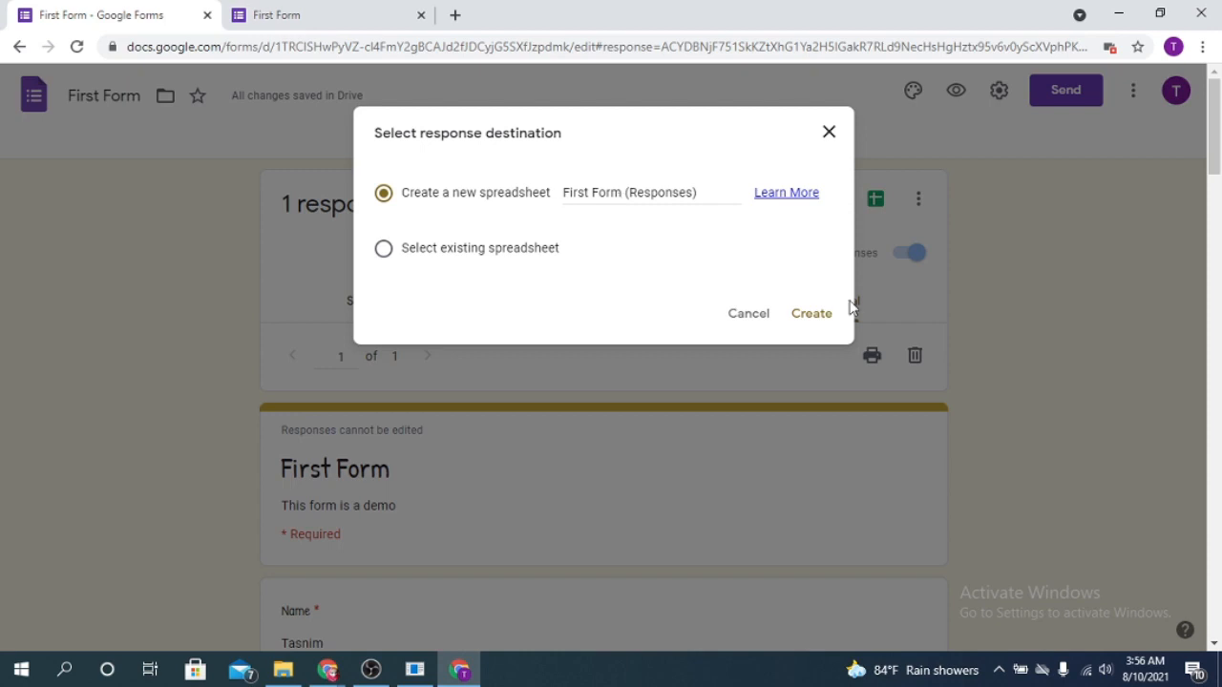
click(811, 319)
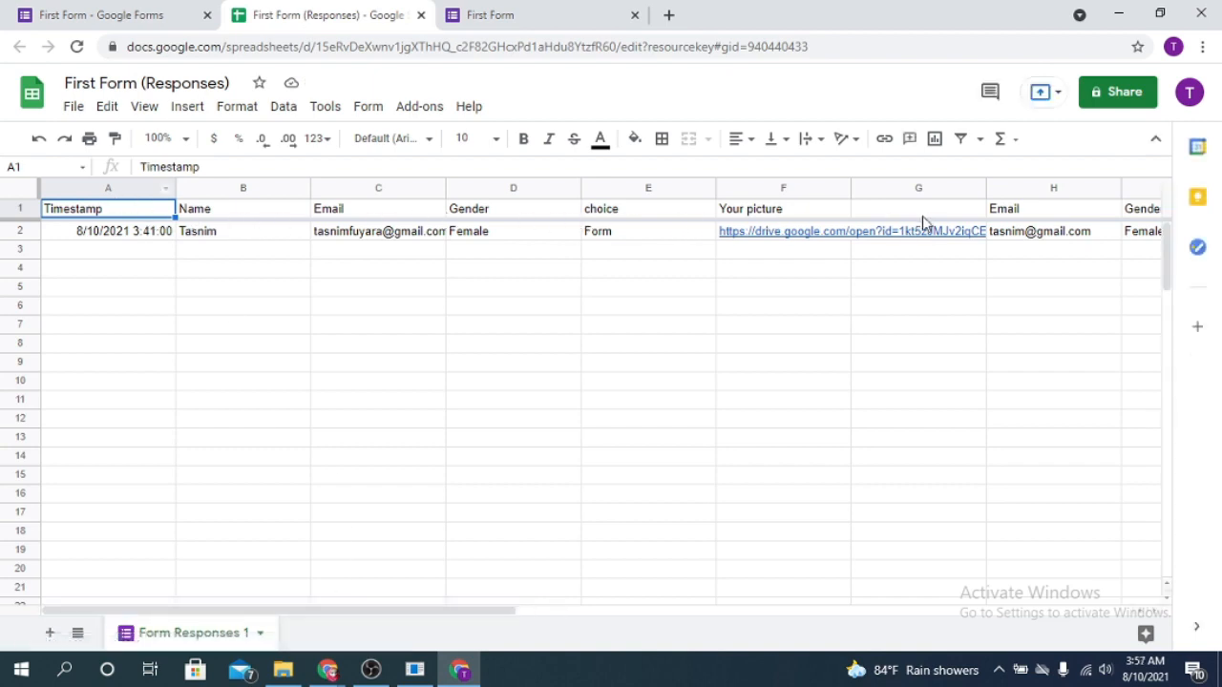
Examine the response spreadsheet's header columns from the first Email column across to the second Email column and beyond
click(357, 214)
click(474, 216)
click(616, 215)
click(754, 214)
click(884, 210)
click(1034, 212)
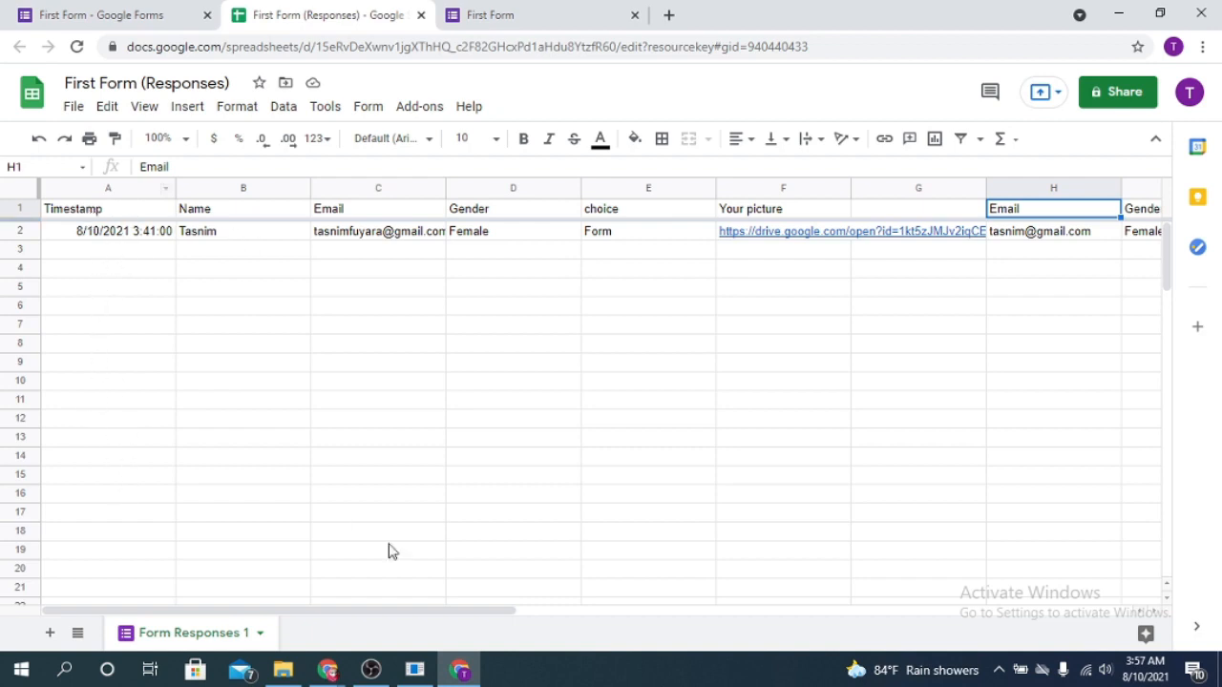
drag(477, 612, 747, 618)
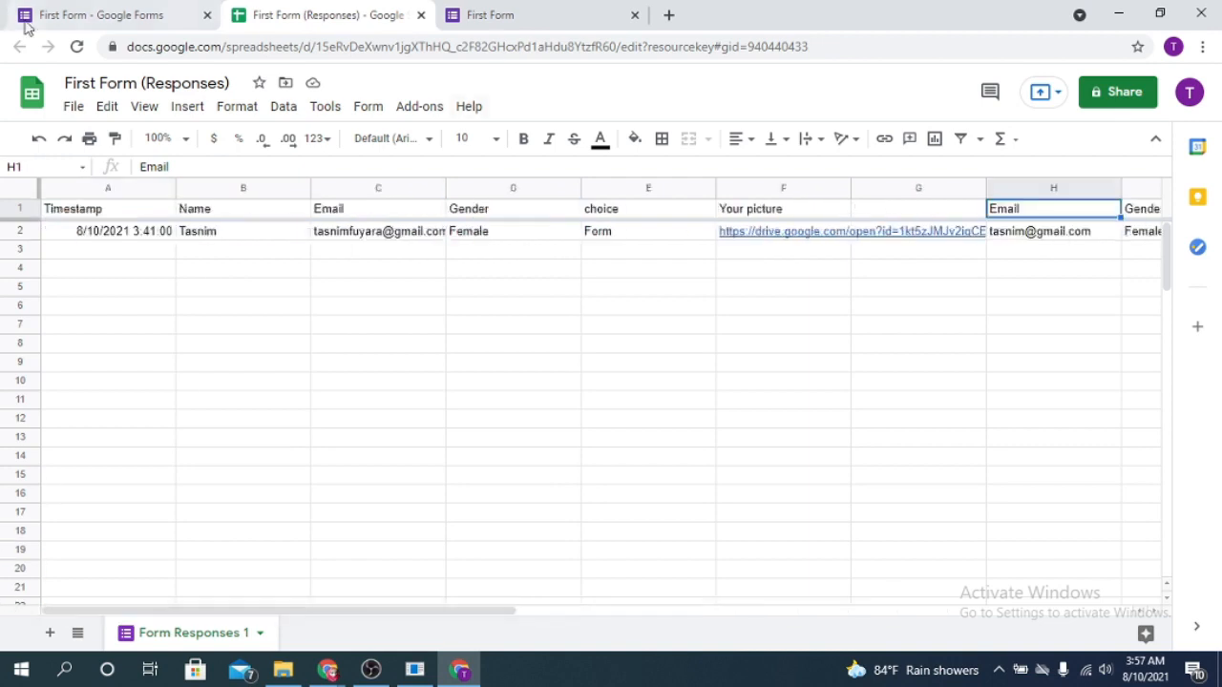
Look through the open form editor and submission confirmation pages, ending on the response spreadsheet
click(106, 11)
click(477, 14)
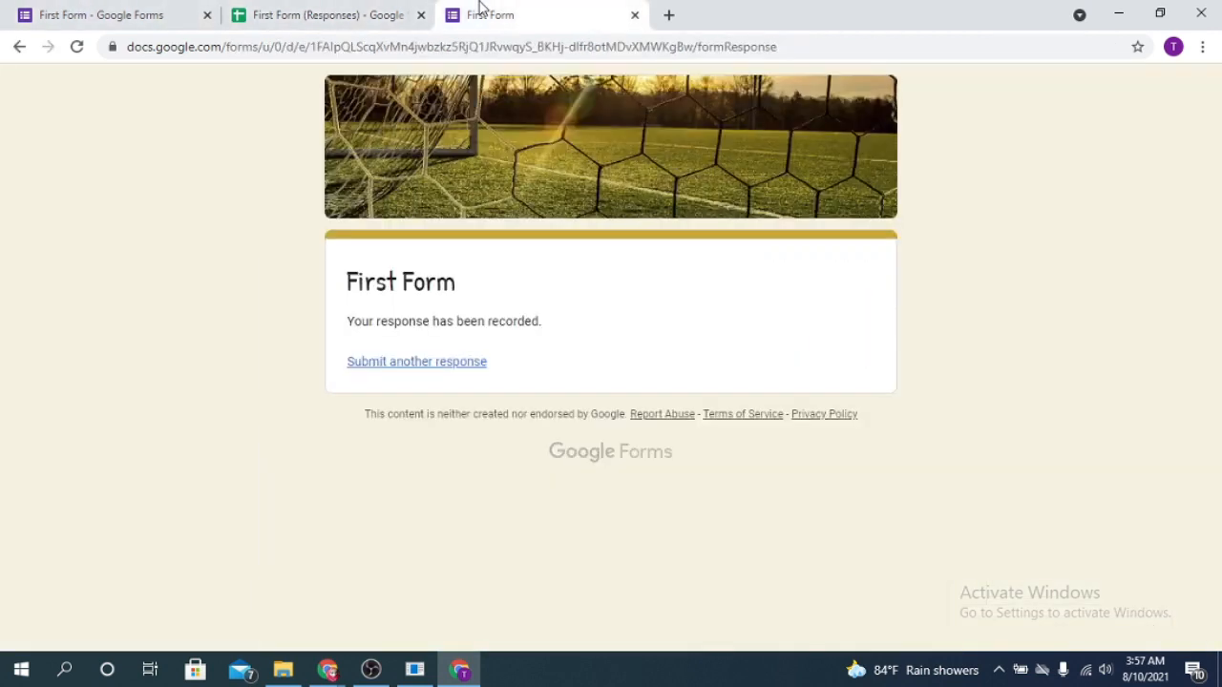
click(315, 14)
click(143, 15)
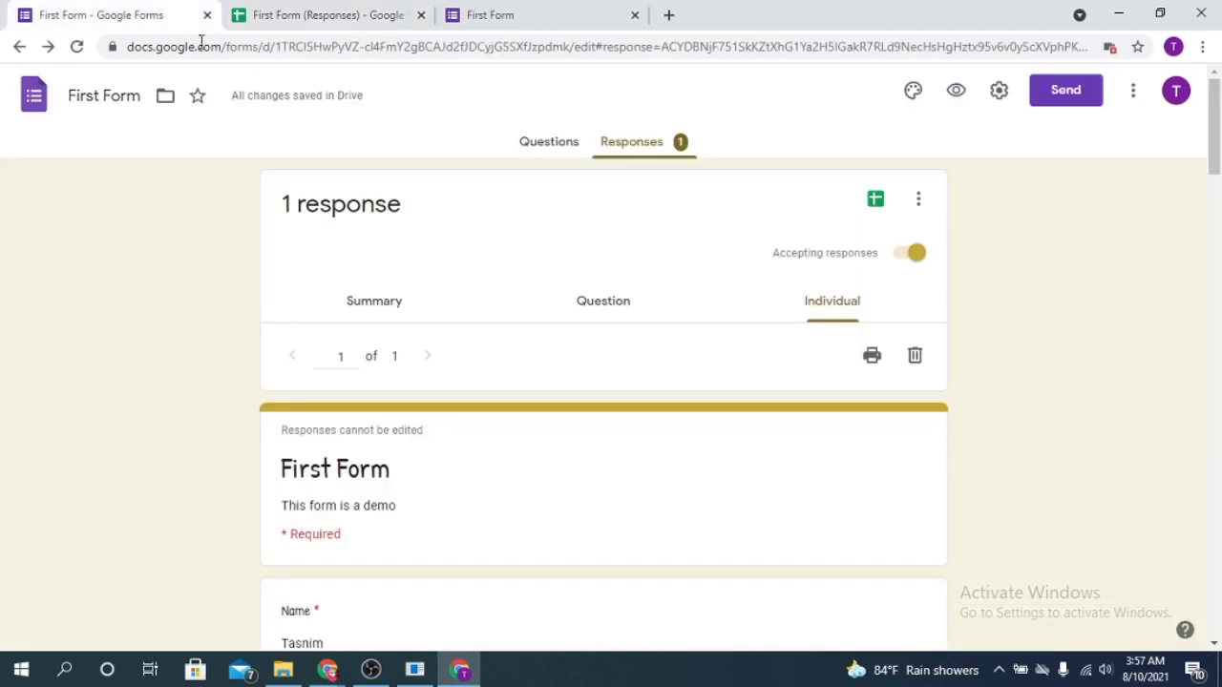
click(286, 14)
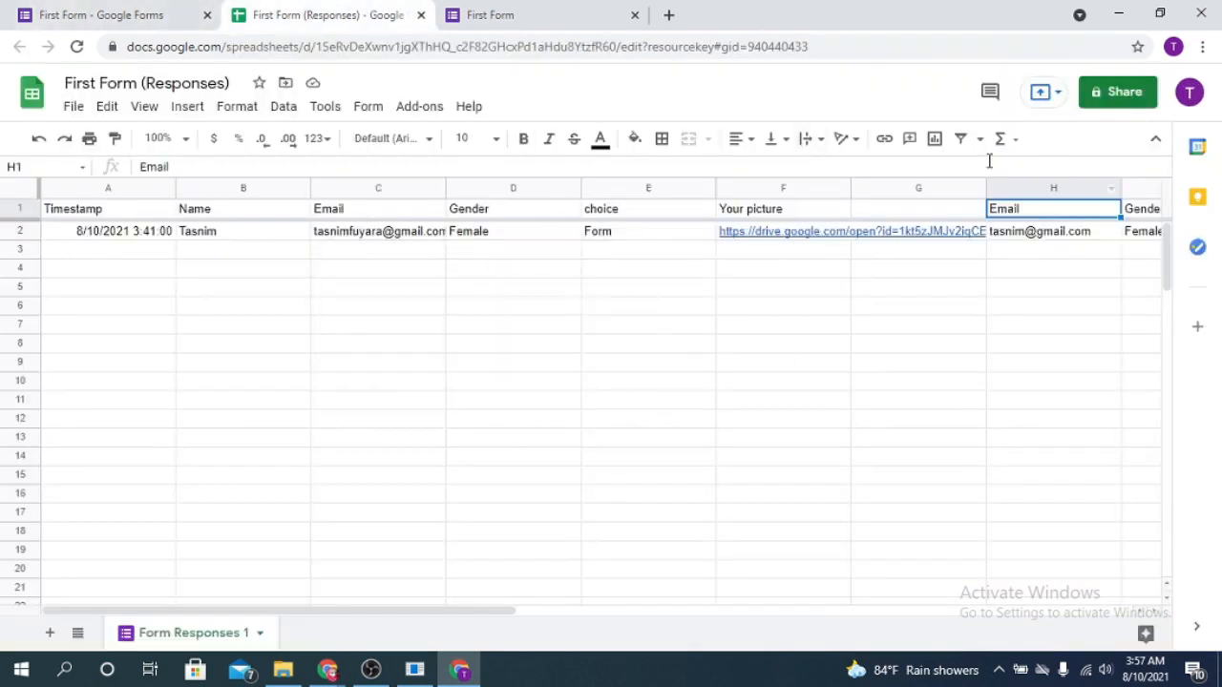
Return to the form editor and review the individual response from the name answer down to the 2nd section
click(156, 9)
scroll(684, 360, down, 15)
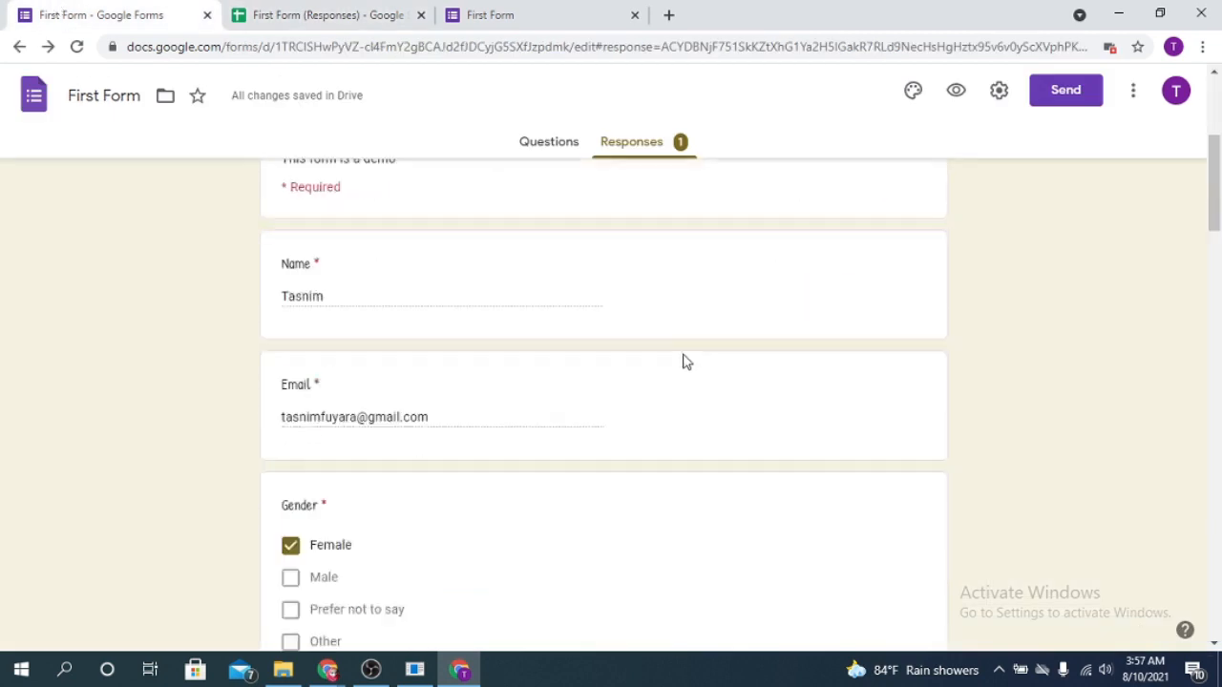
scroll(762, 461, down, 3)
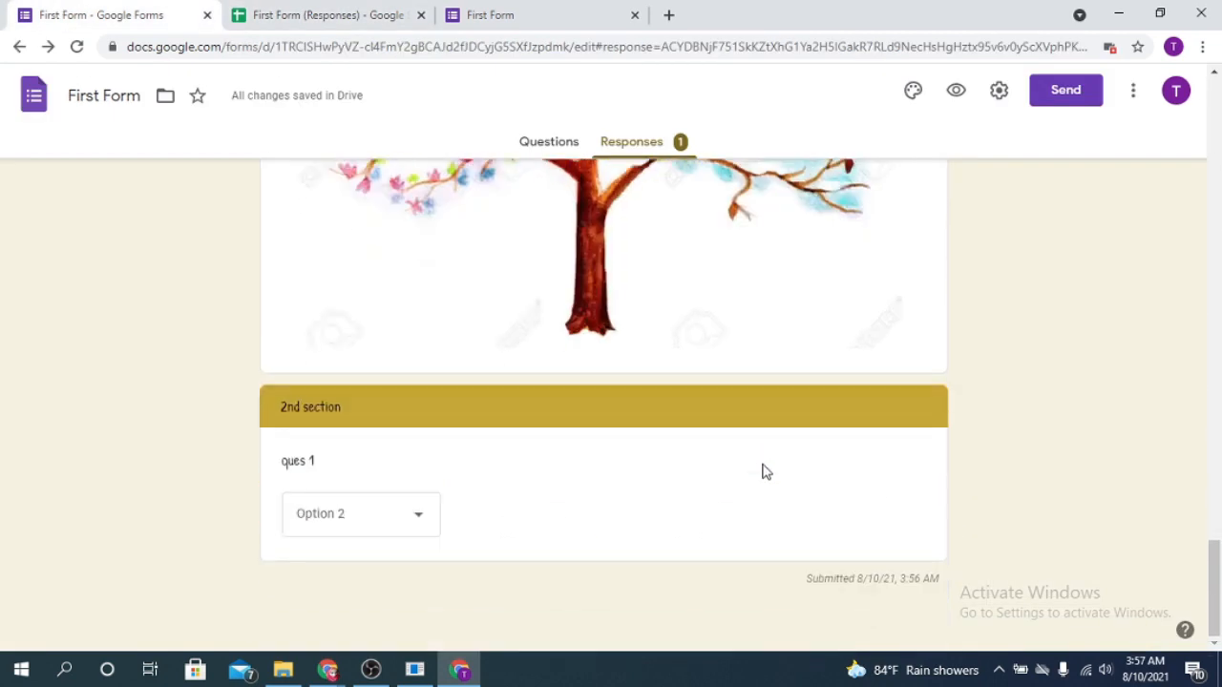
scroll(761, 469, up, 10)
scroll(761, 472, up, 10)
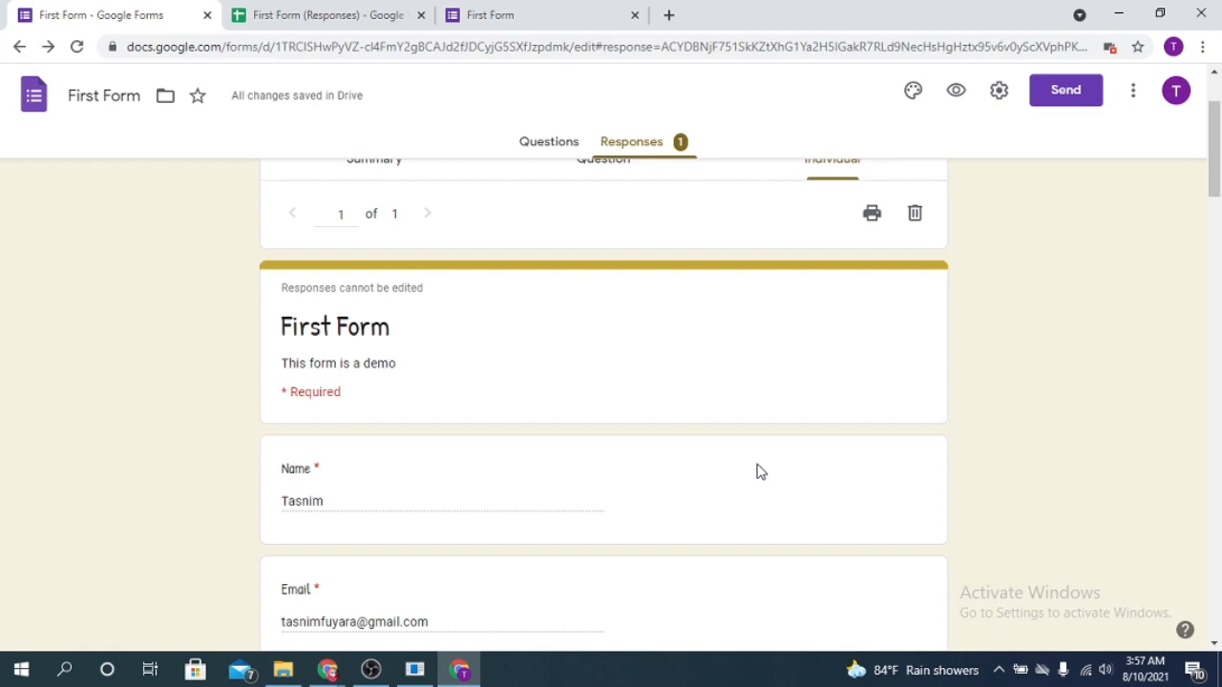